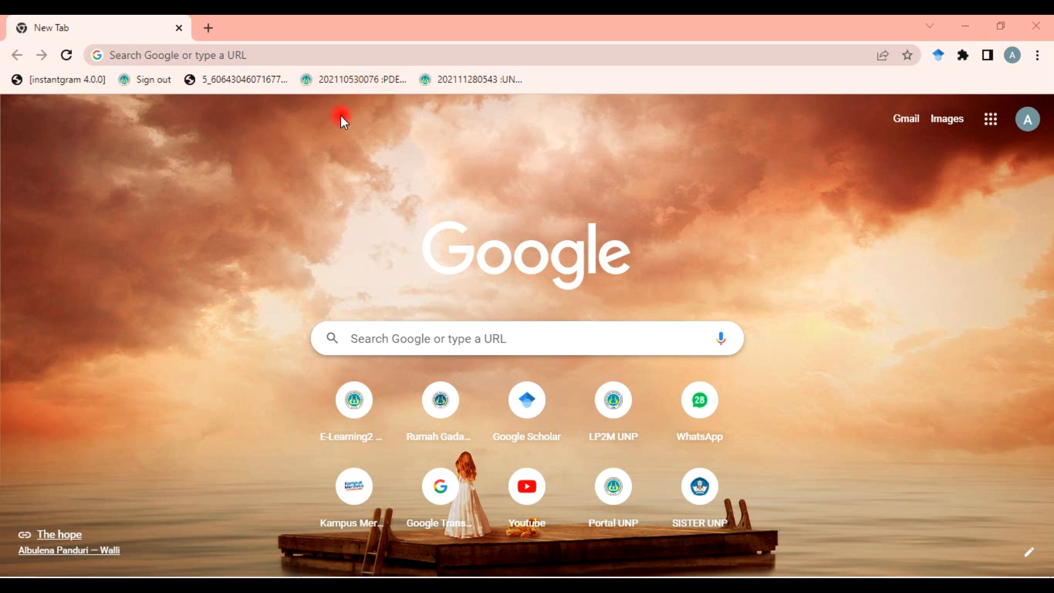
Search the web for "jurnal suluah bendang" and open the Suluah Bendang journal's website.
{"action": "left_click", "coordinate": [296, 48]}
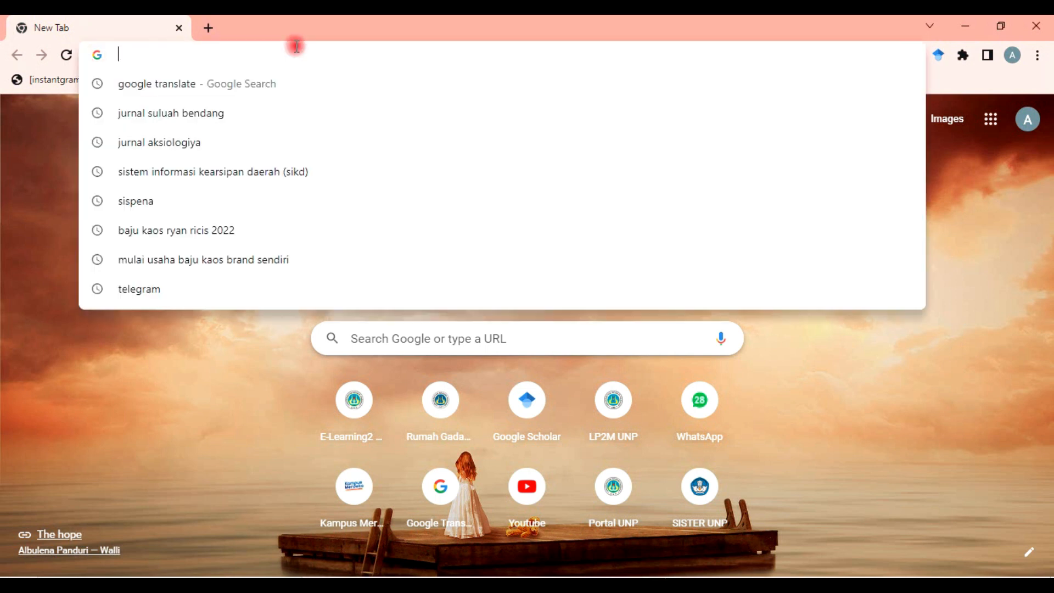
{"action": "type", "text": "jurnal sul"}
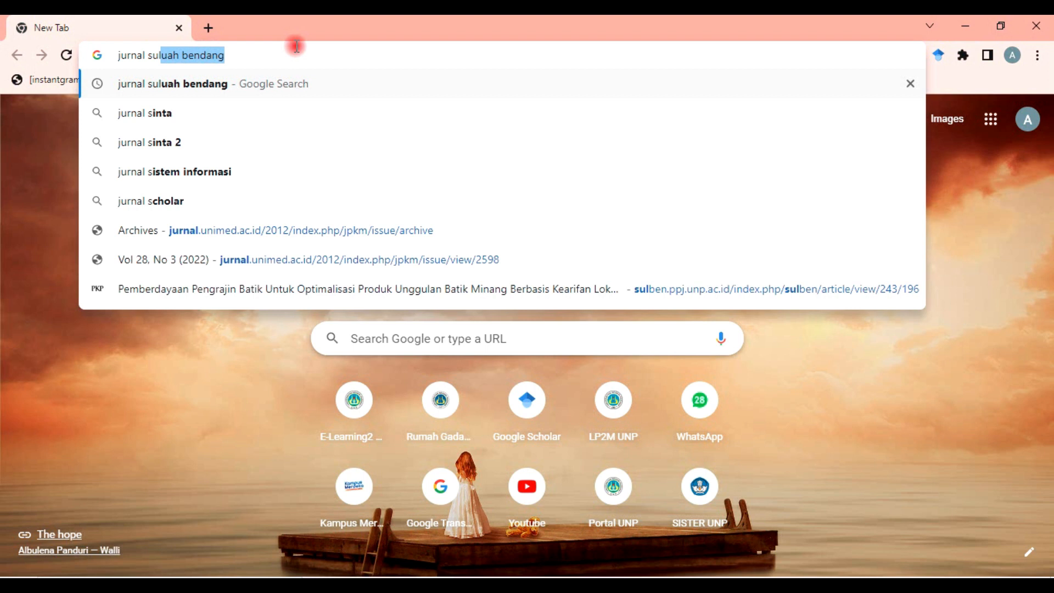
{"action": "type", "text": "u"}
{"action": "key", "text": "Return"}
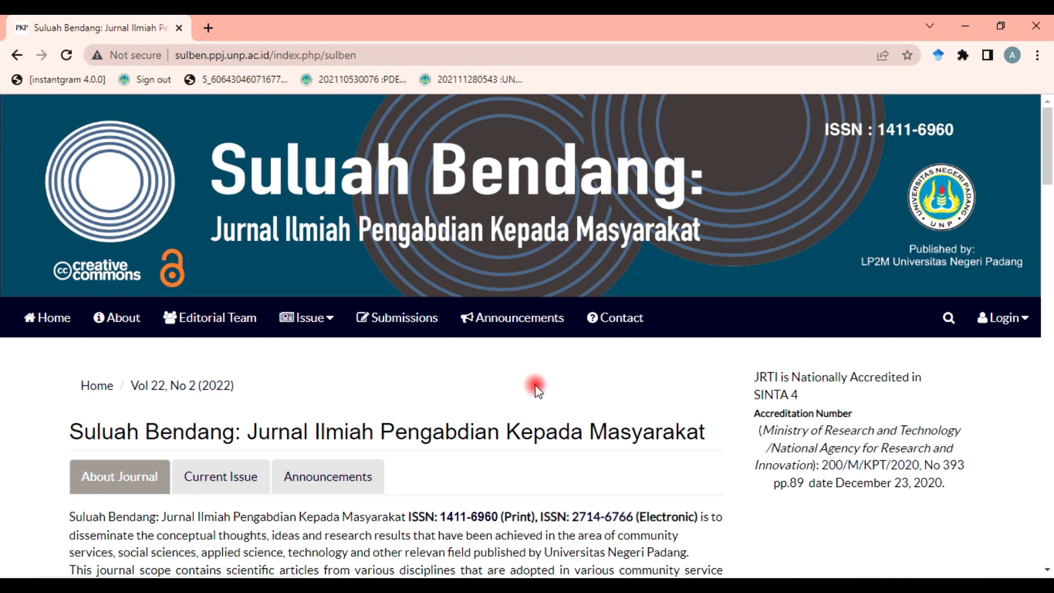
Open the journal's Submissions page and review its login and registration options and author guidelines.
{"action": "left_click", "coordinate": [421, 328]}
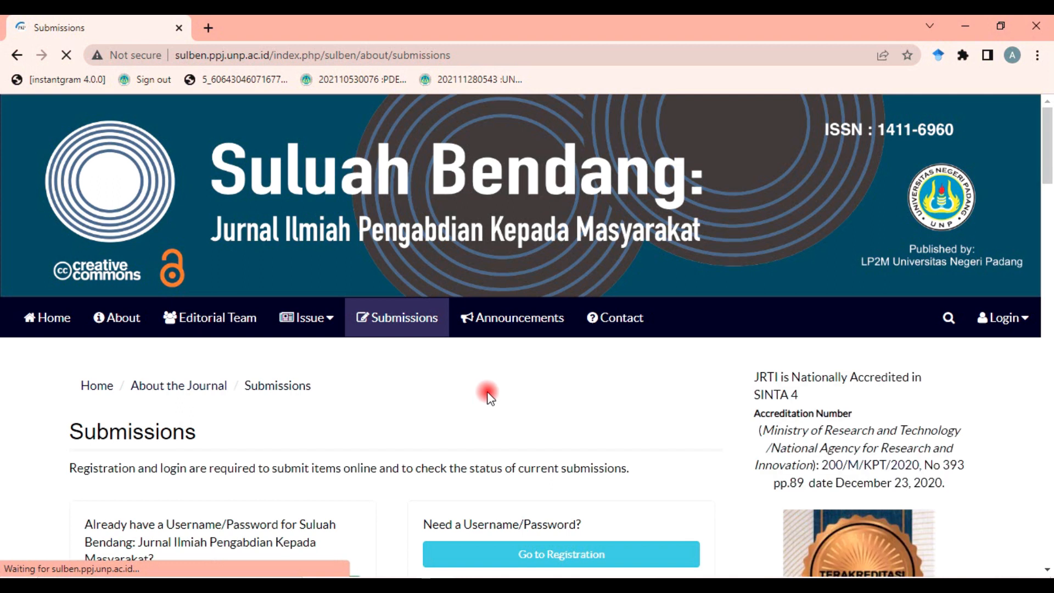
{"action": "scroll", "coordinate": [491, 397], "scroll_direction": "down", "scroll_amount": 3}
{"action": "scroll", "coordinate": [485, 398], "scroll_direction": "up", "scroll_amount": 3}
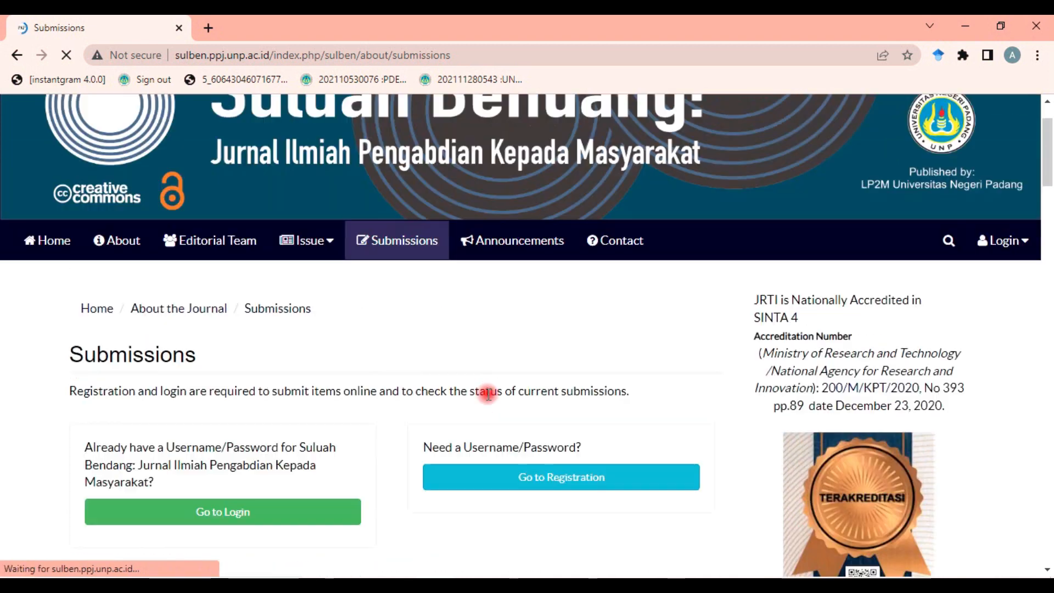
{"action": "scroll", "coordinate": [406, 384], "scroll_direction": "down", "scroll_amount": 4}
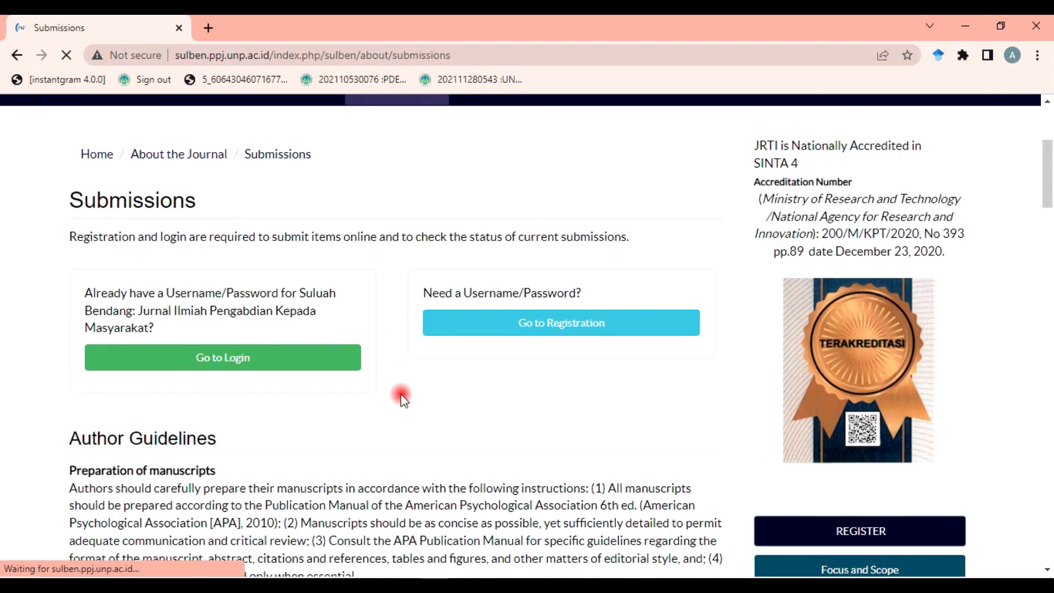
{"action": "scroll", "coordinate": [402, 397], "scroll_direction": "up", "scroll_amount": 4}
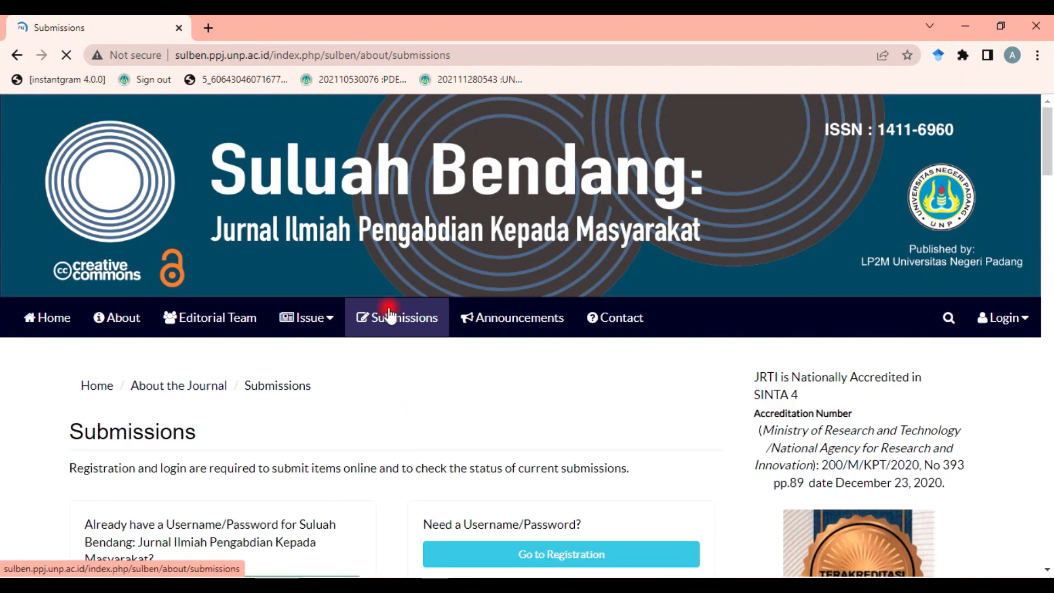
Open the Register page through the site's login options and look over the profile fields.
{"action": "left_click", "coordinate": [1002, 331]}
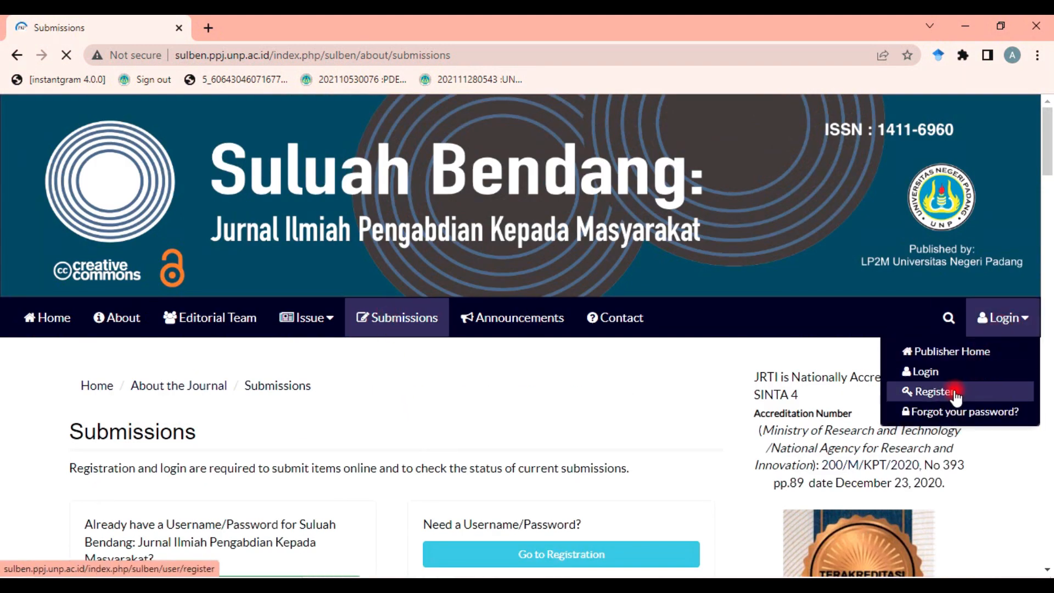
{"action": "left_click", "coordinate": [934, 391]}
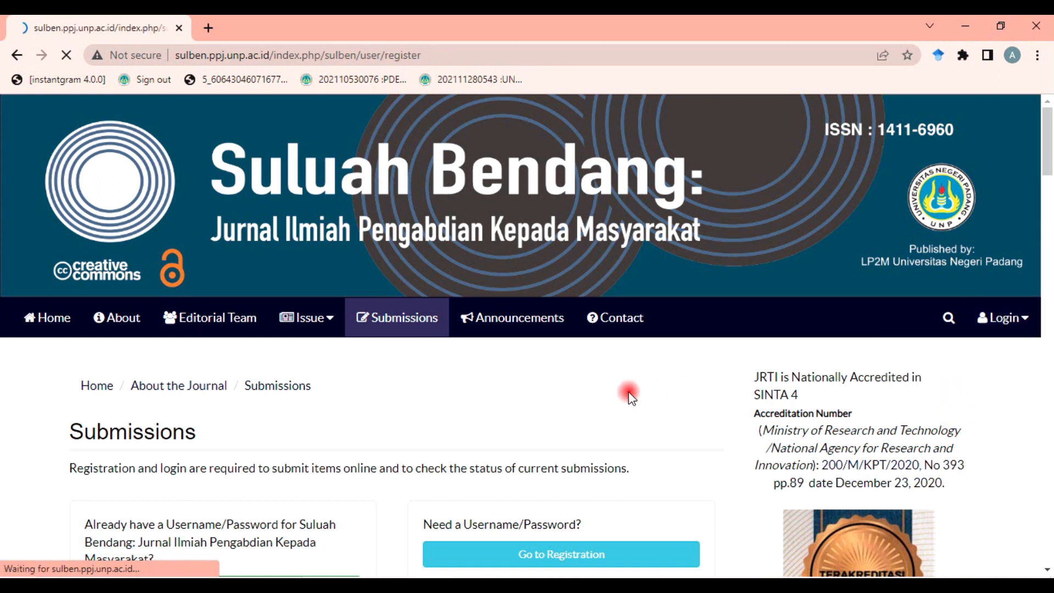
{"action": "scroll", "coordinate": [595, 406], "scroll_direction": "down", "scroll_amount": 1}
{"action": "scroll", "coordinate": [587, 414], "scroll_direction": "down", "scroll_amount": 11}
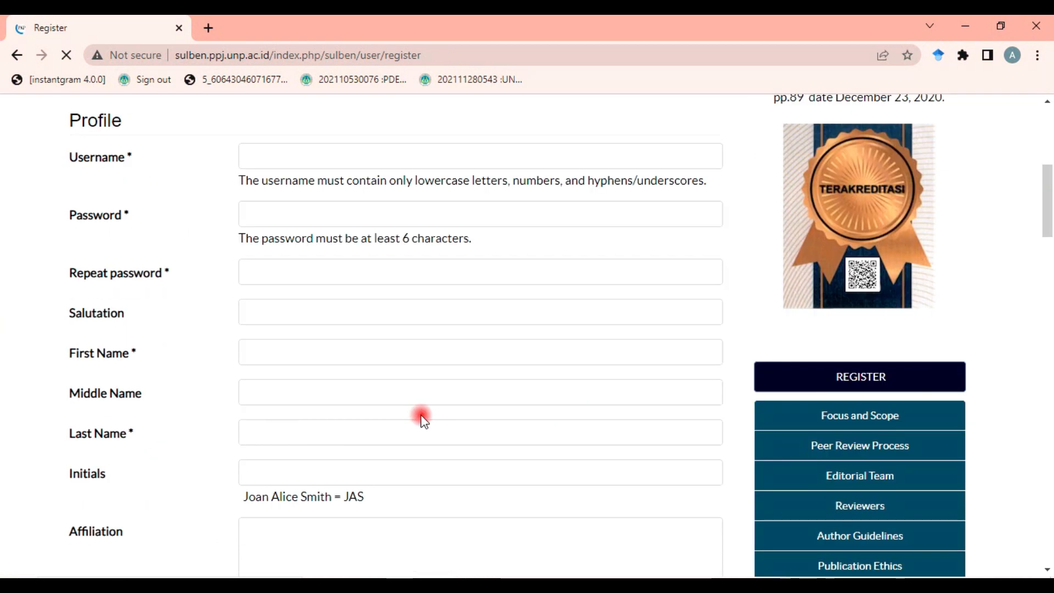
{"action": "scroll", "coordinate": [423, 420], "scroll_direction": "up", "scroll_amount": 12}
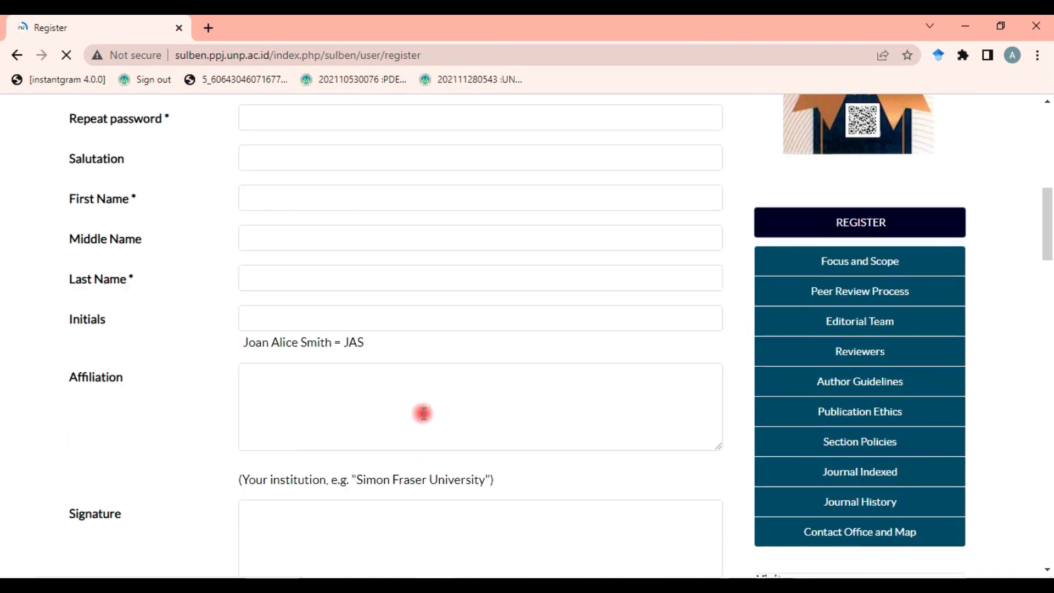
Return to the Submissions page and go from there to the registration form.
{"action": "left_click", "coordinate": [1012, 318]}
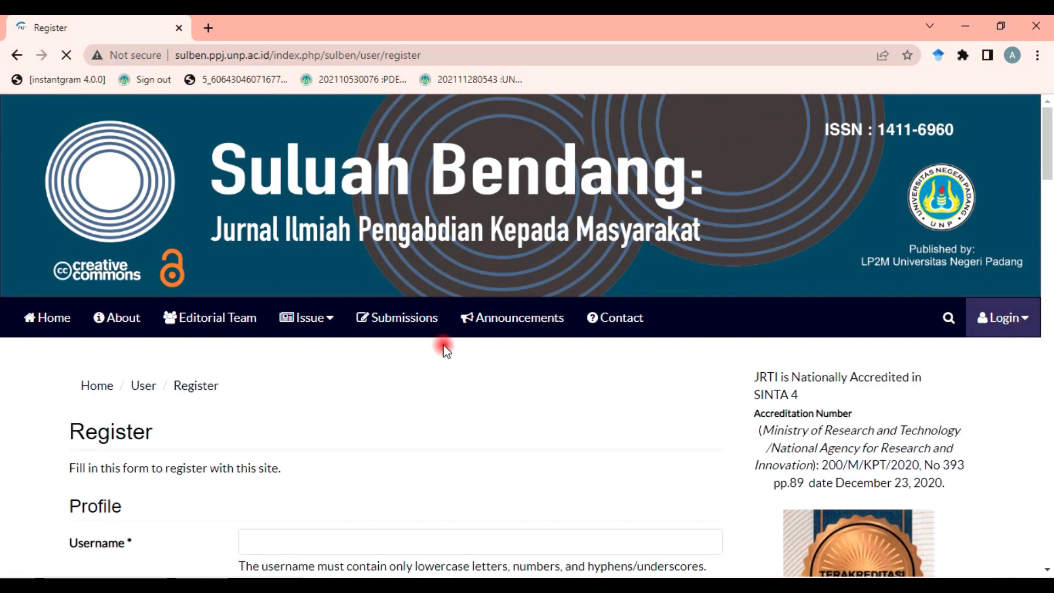
{"action": "left_click", "coordinate": [396, 328]}
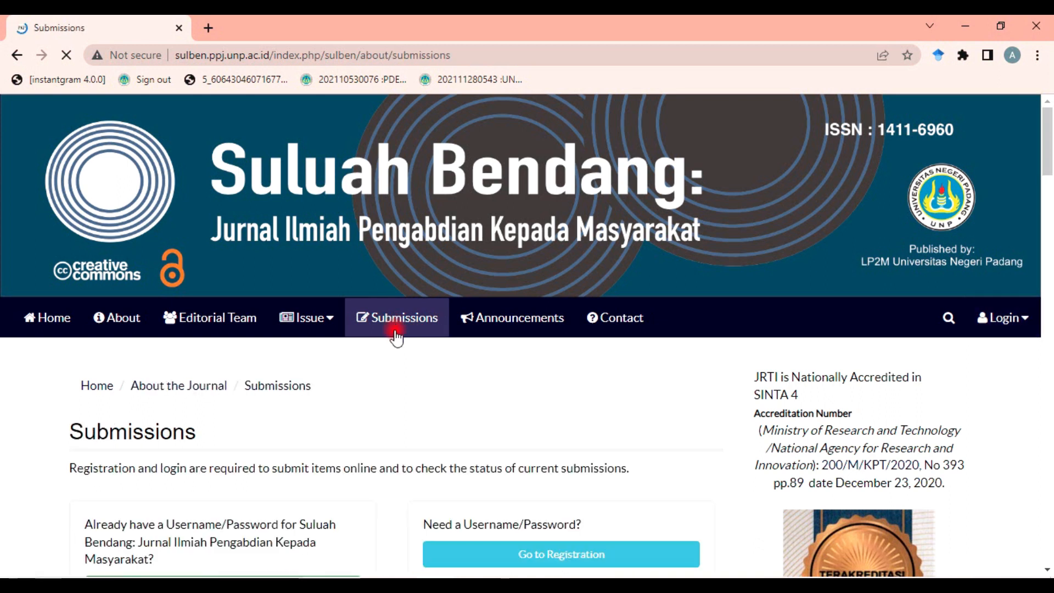
{"action": "scroll", "coordinate": [400, 346], "scroll_direction": "down", "scroll_amount": 3}
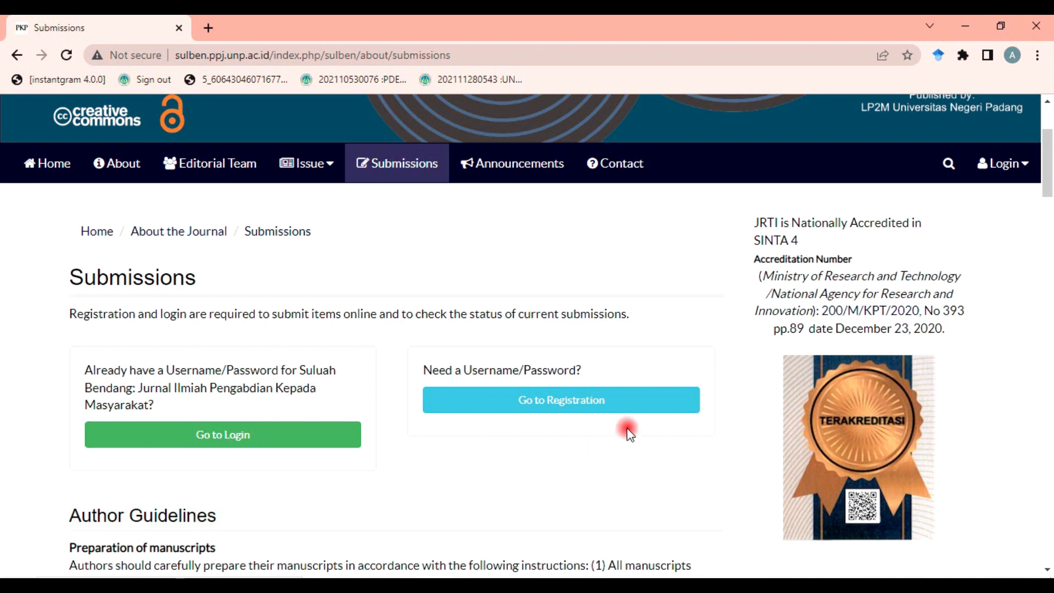
{"action": "left_click", "coordinate": [596, 406]}
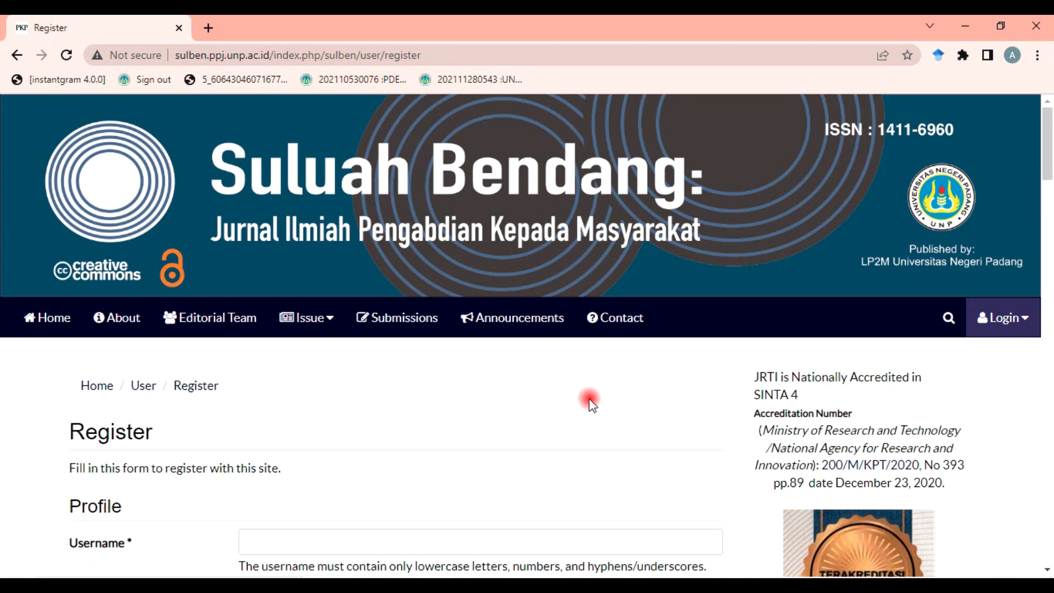
Enter the registrant's username in the registration form's Profile section.
{"action": "scroll", "coordinate": [590, 403], "scroll_direction": "down", "scroll_amount": 4}
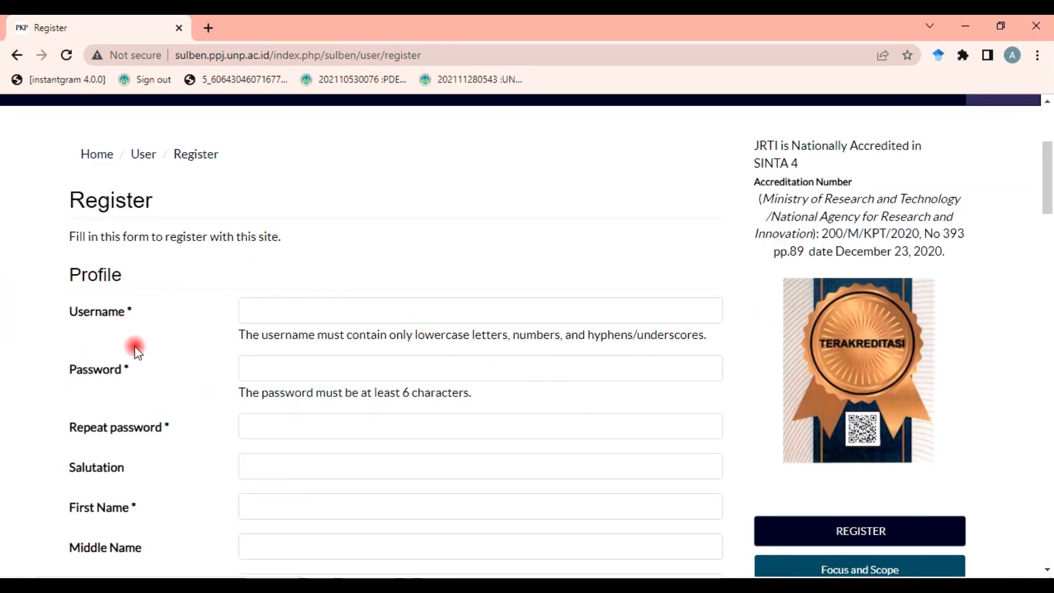
{"action": "left_click", "coordinate": [285, 312]}
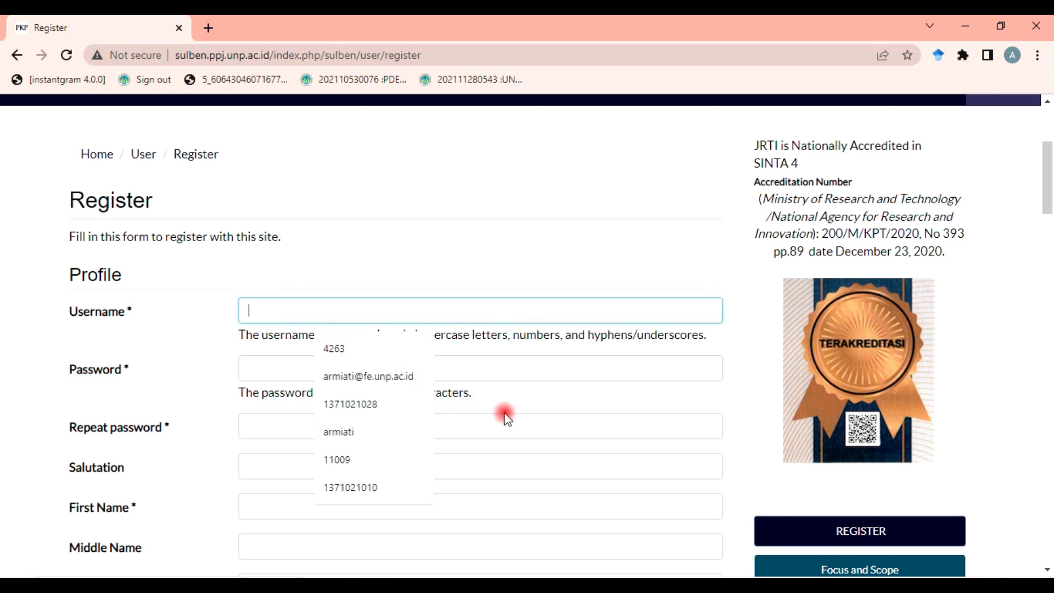
{"action": "type", "text": "a"}
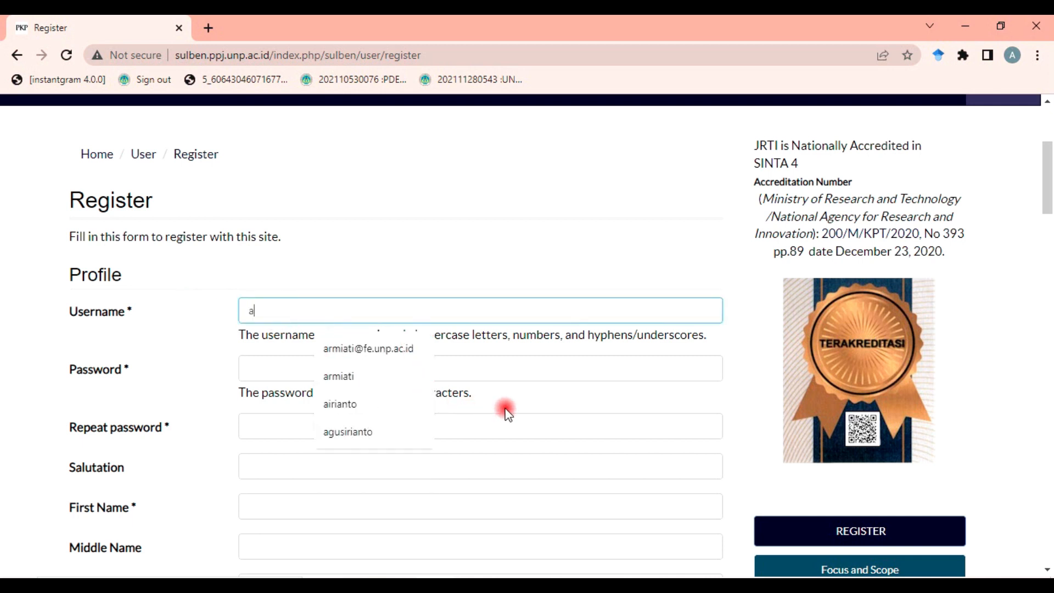
{"action": "type", "text": "rmiai"}
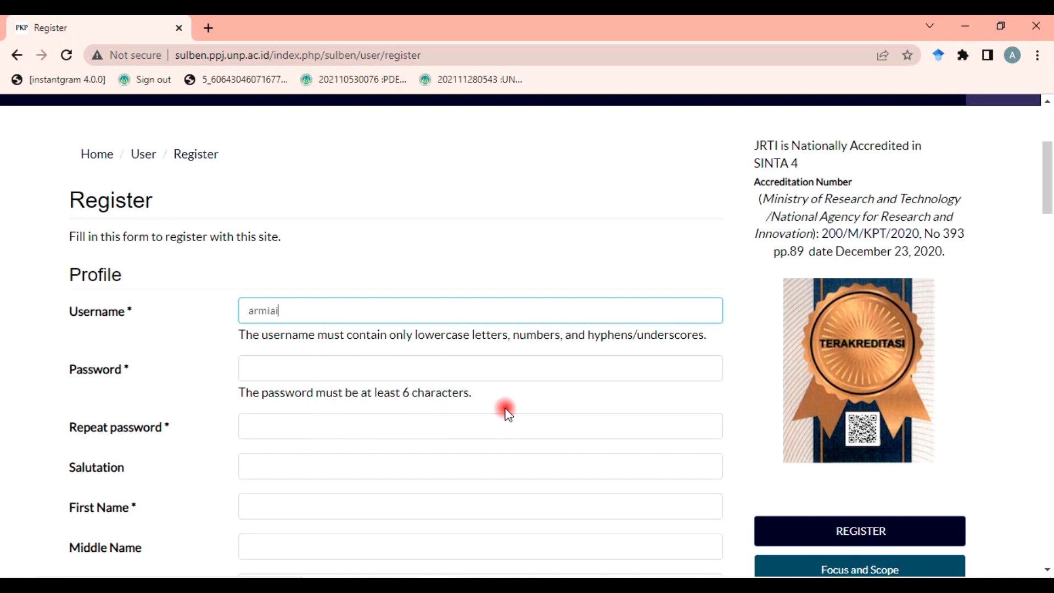
{"action": "key", "text": "BackSpace"}
{"action": "type", "text": "ti"}
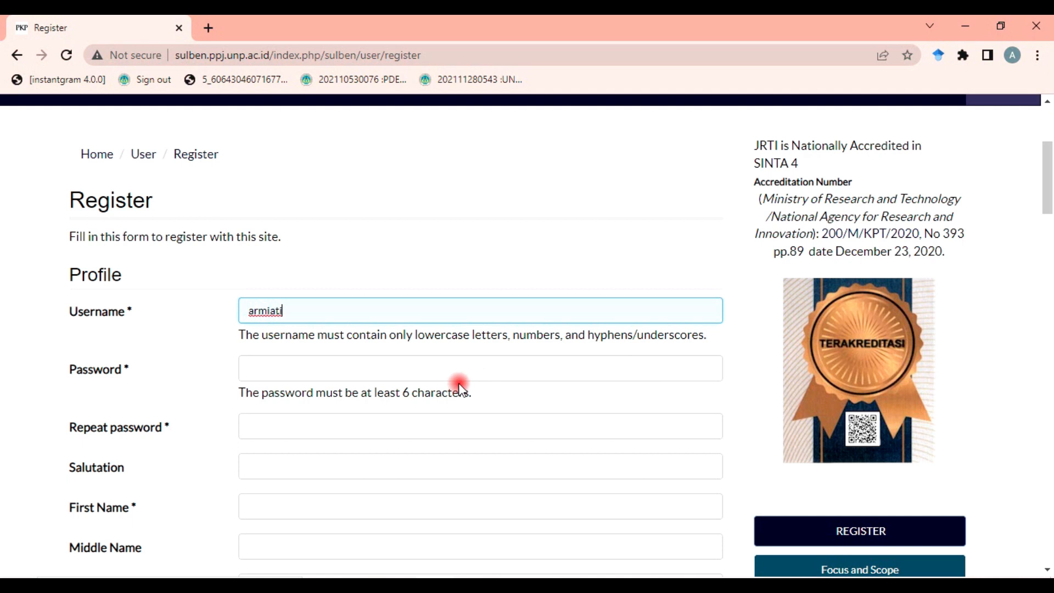
Enter the account password in the Password field and repeat it in the Repeat password field.
{"action": "left_click", "coordinate": [304, 376]}
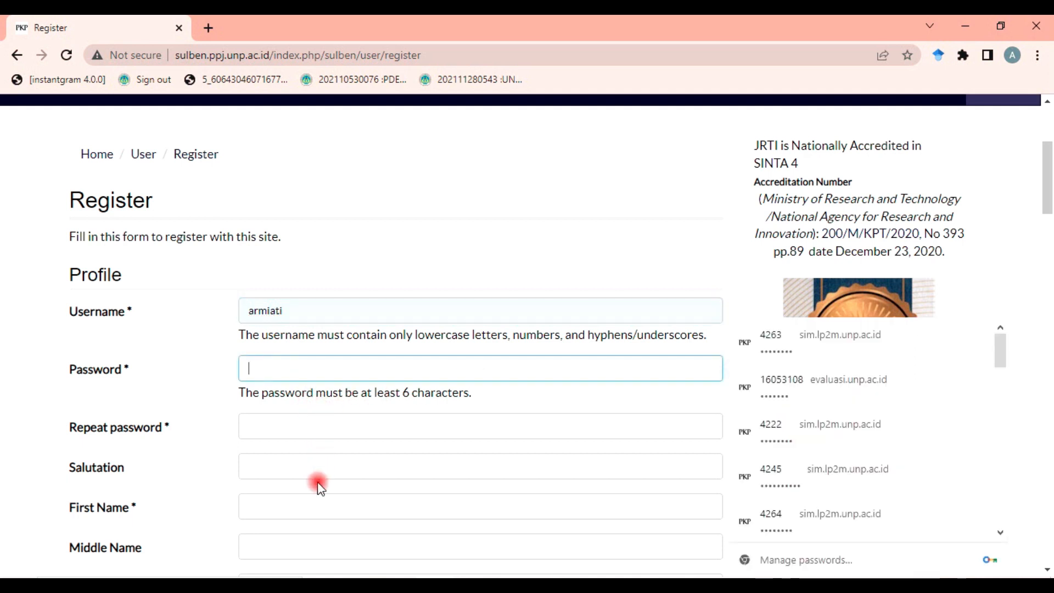
{"action": "type", "text": "a"}
{"action": "type", "text": "•••••"}
{"action": "scroll", "coordinate": [554, 505], "scroll_direction": "down", "scroll_amount": 1}
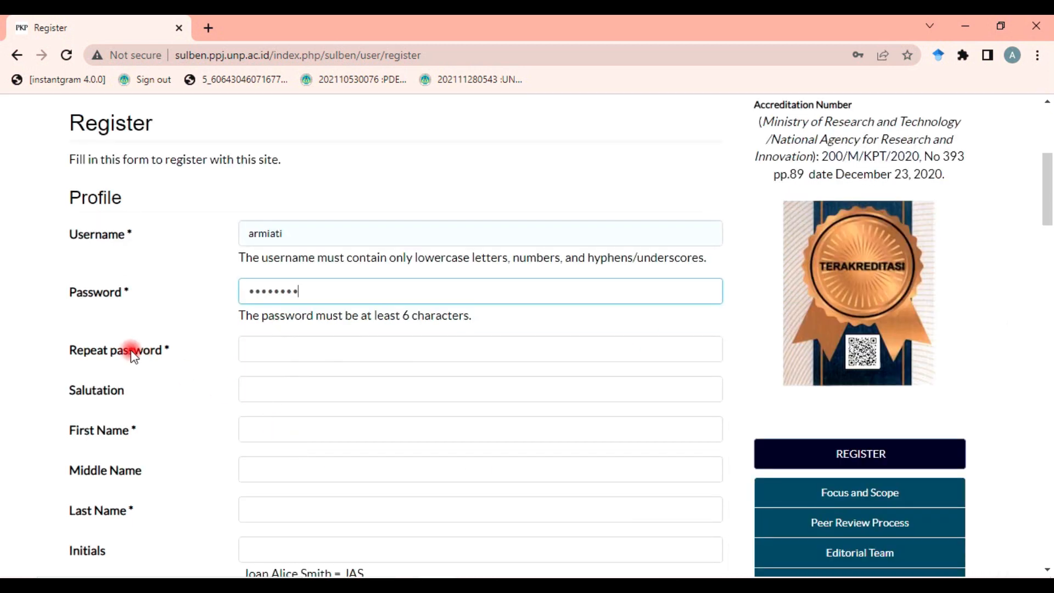
{"action": "left_click", "coordinate": [278, 349]}
{"action": "type", "text": "•••"}
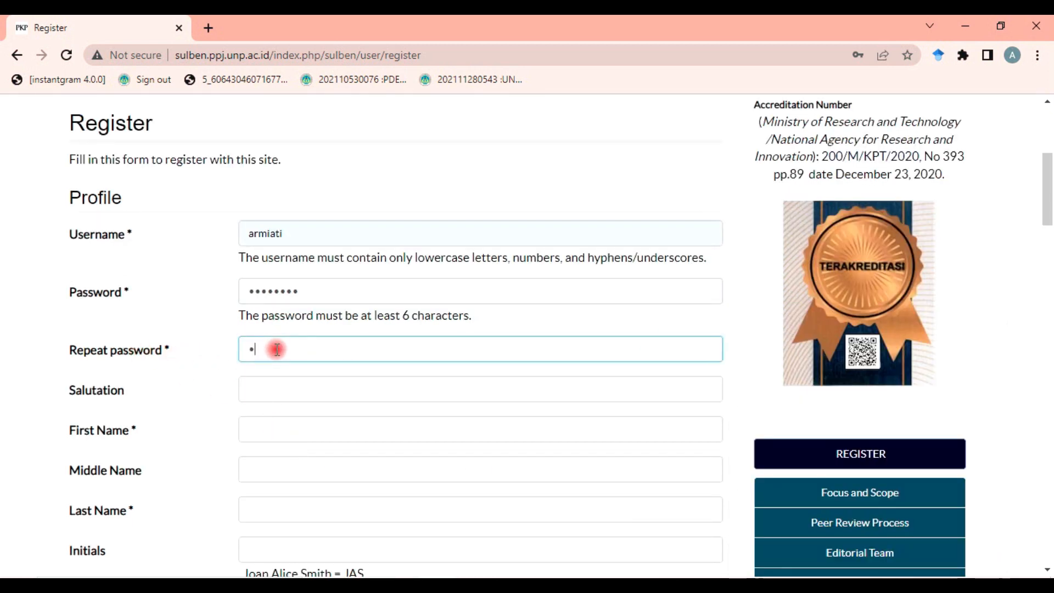
{"action": "type", "text": "•••••"}
Set the salutation to "Mrs." and fill in the registrant's first name.
{"action": "scroll", "coordinate": [278, 349], "scroll_direction": "down", "scroll_amount": 2}
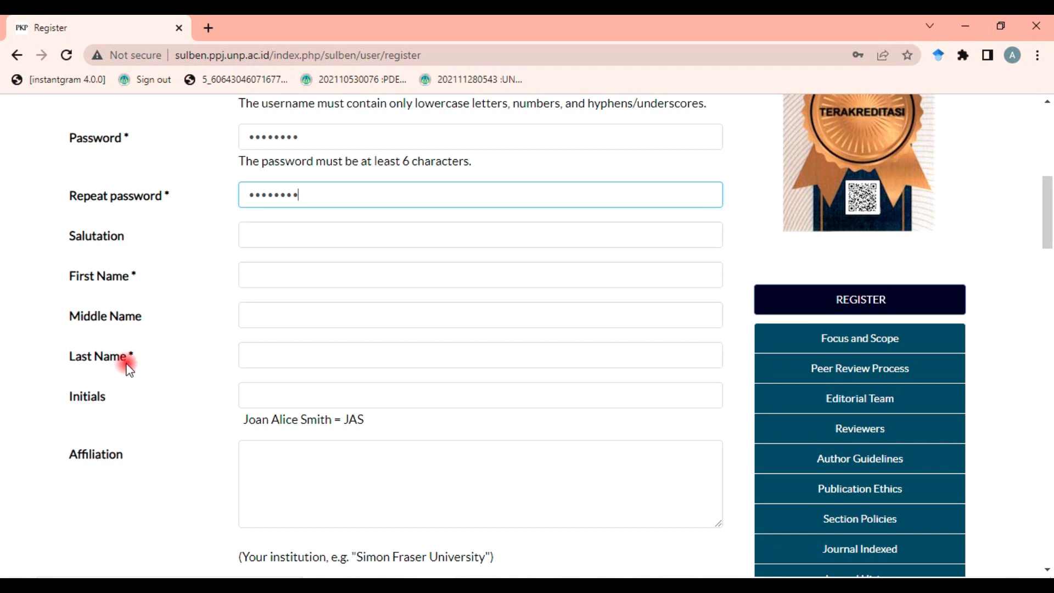
{"action": "scroll", "coordinate": [130, 362], "scroll_direction": "up", "scroll_amount": 1}
{"action": "left_click", "coordinate": [256, 315]}
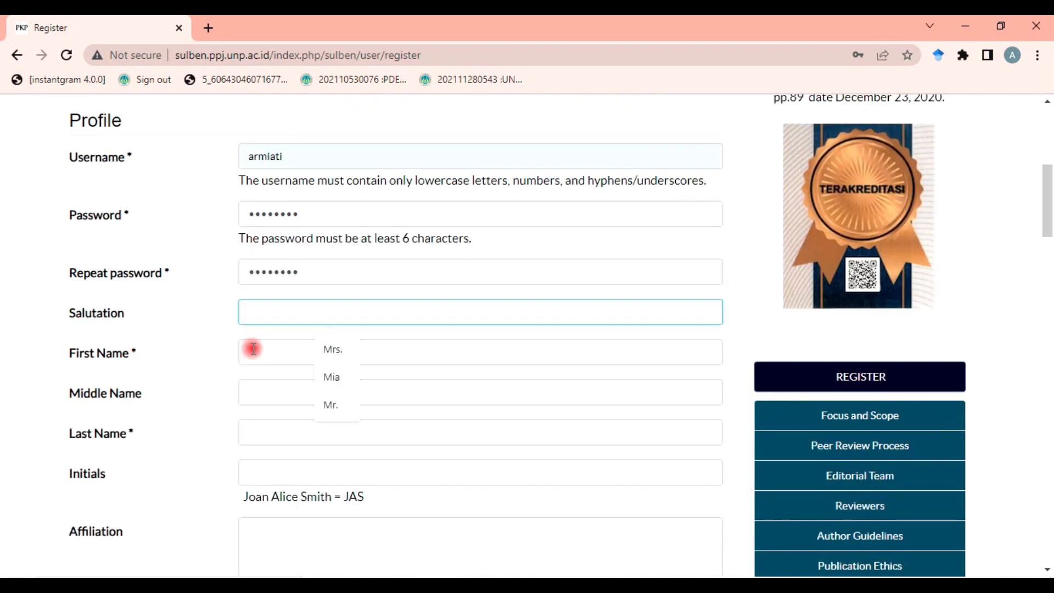
{"action": "left_click", "coordinate": [331, 349]}
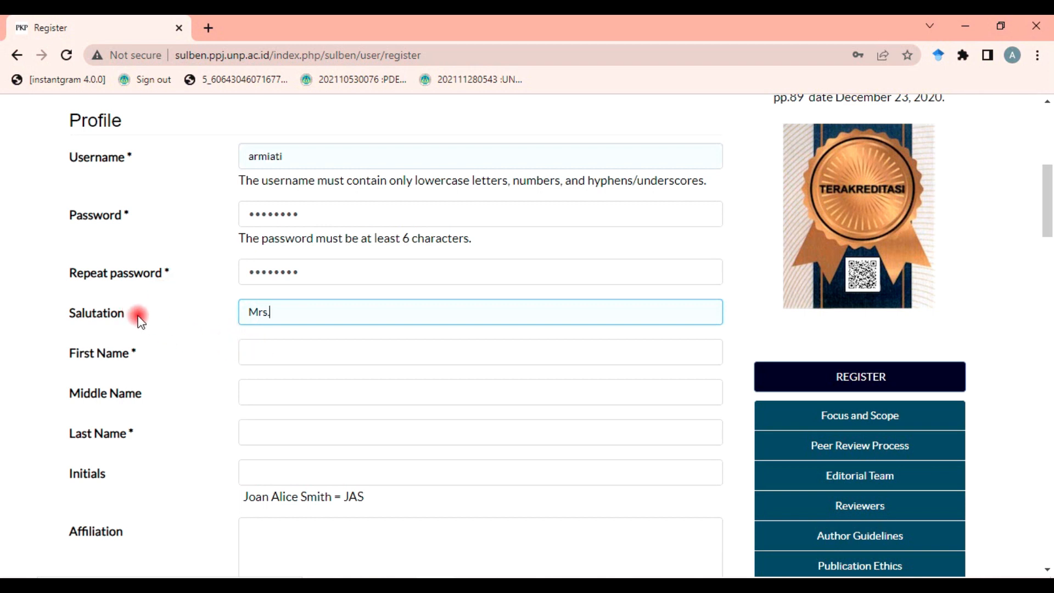
{"action": "left_click", "coordinate": [258, 359]}
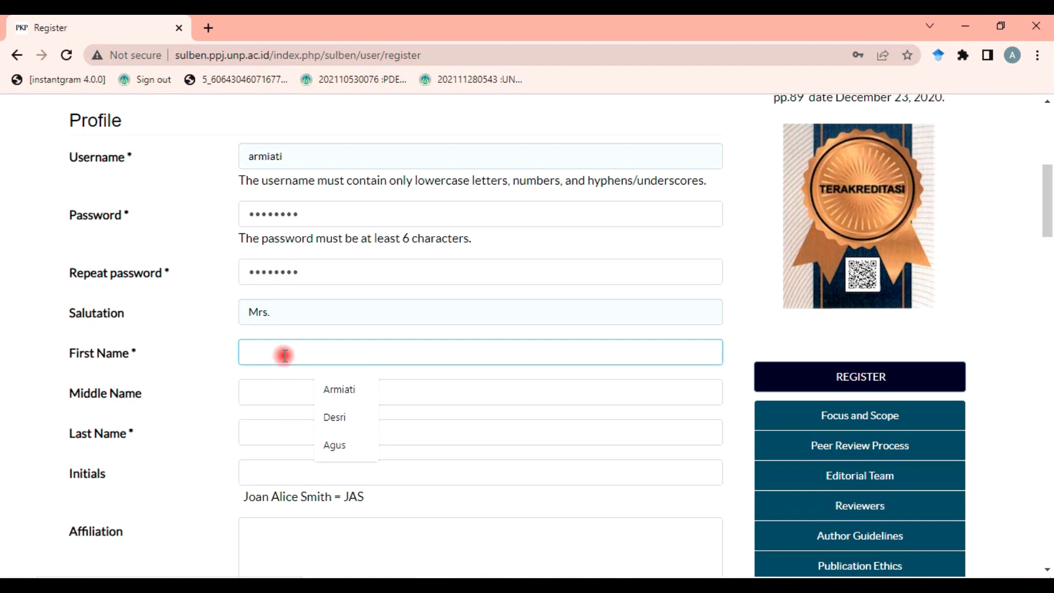
{"action": "left_click", "coordinate": [331, 389]}
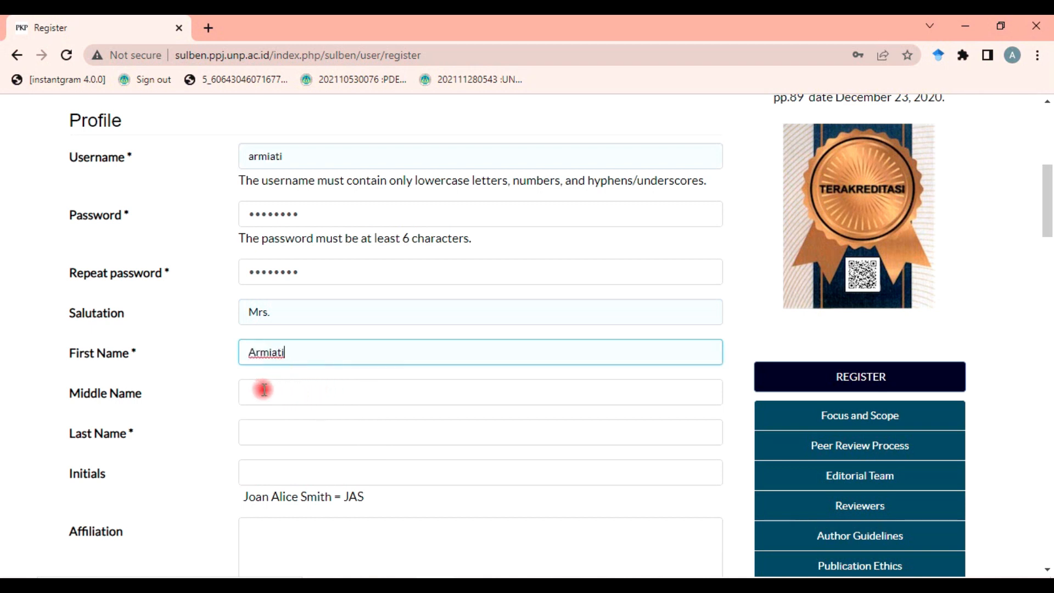
Fill in the registrant's last name and initials, leaving the middle name blank.
{"action": "scroll", "coordinate": [271, 395], "scroll_direction": "down", "scroll_amount": 1}
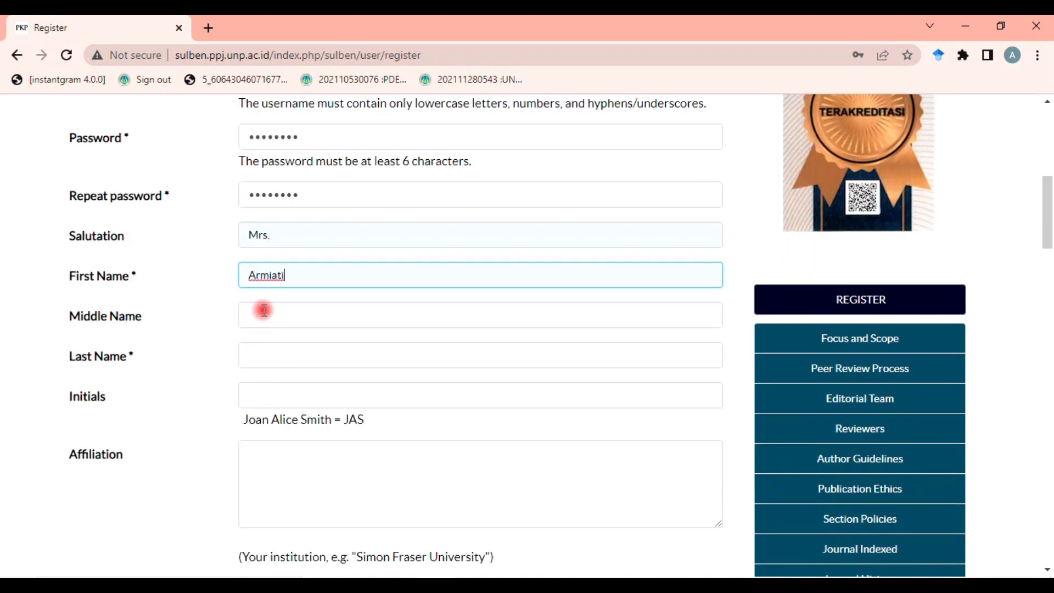
{"action": "left_click", "coordinate": [269, 354]}
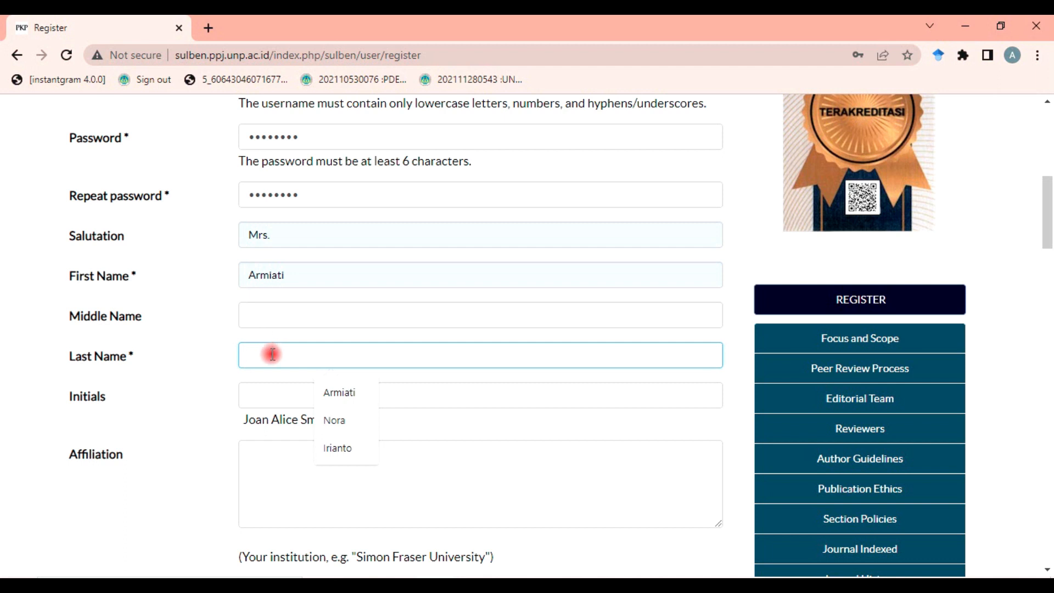
{"action": "left_click", "coordinate": [324, 391]}
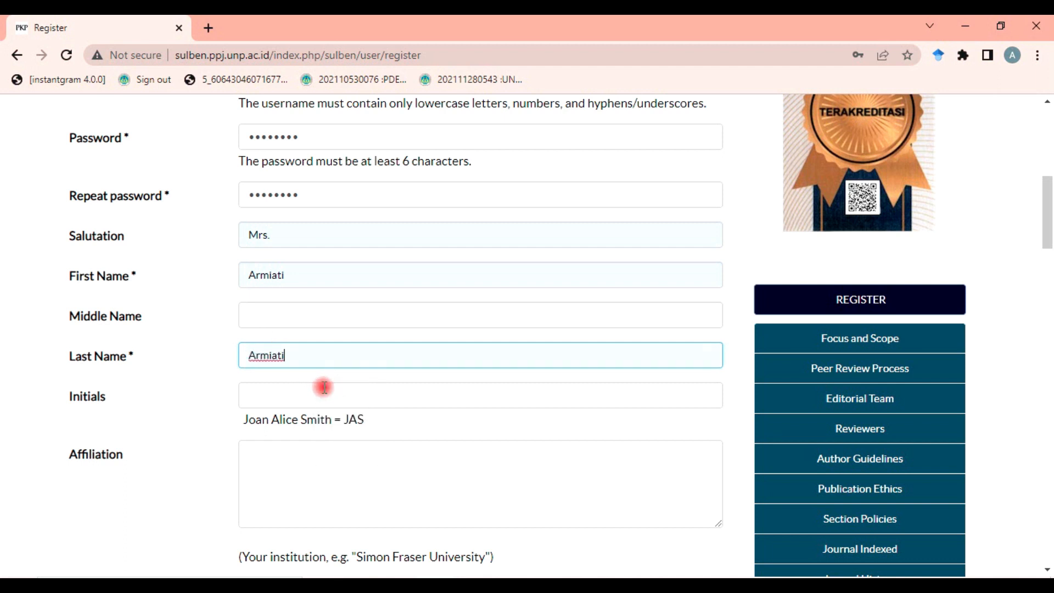
{"action": "left_click", "coordinate": [273, 387]}
{"action": "type", "text": "AR"}
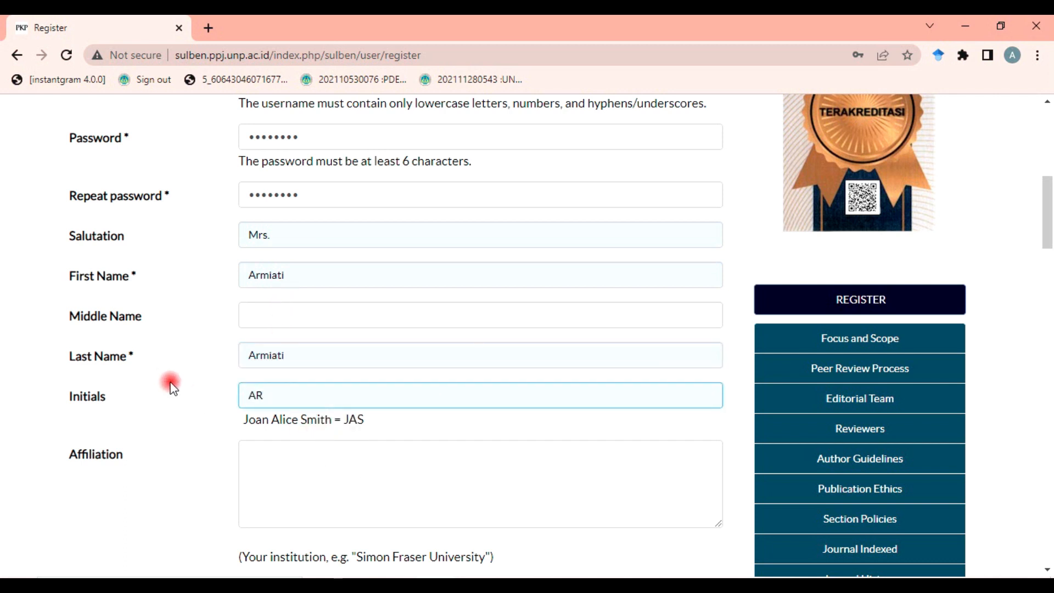
Set the affiliation to "Universitas Negeri Padang" and fill in the registrant's e-mail address, leaving the signature blank.
{"action": "scroll", "coordinate": [168, 383], "scroll_direction": "down", "scroll_amount": 3}
{"action": "left_click", "coordinate": [279, 317]}
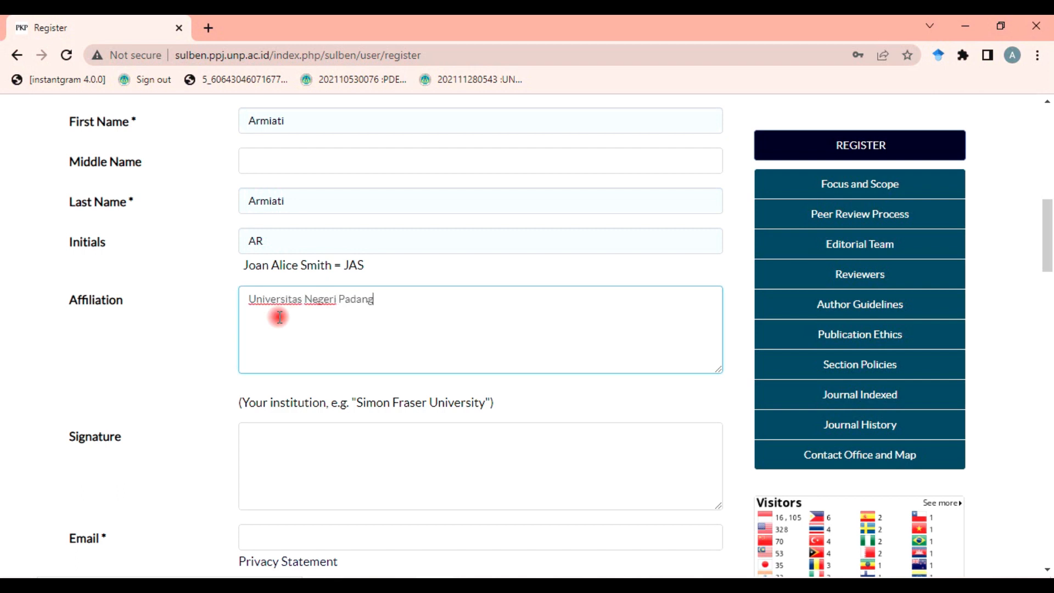
{"action": "scroll", "coordinate": [280, 317], "scroll_direction": "down", "scroll_amount": 3}
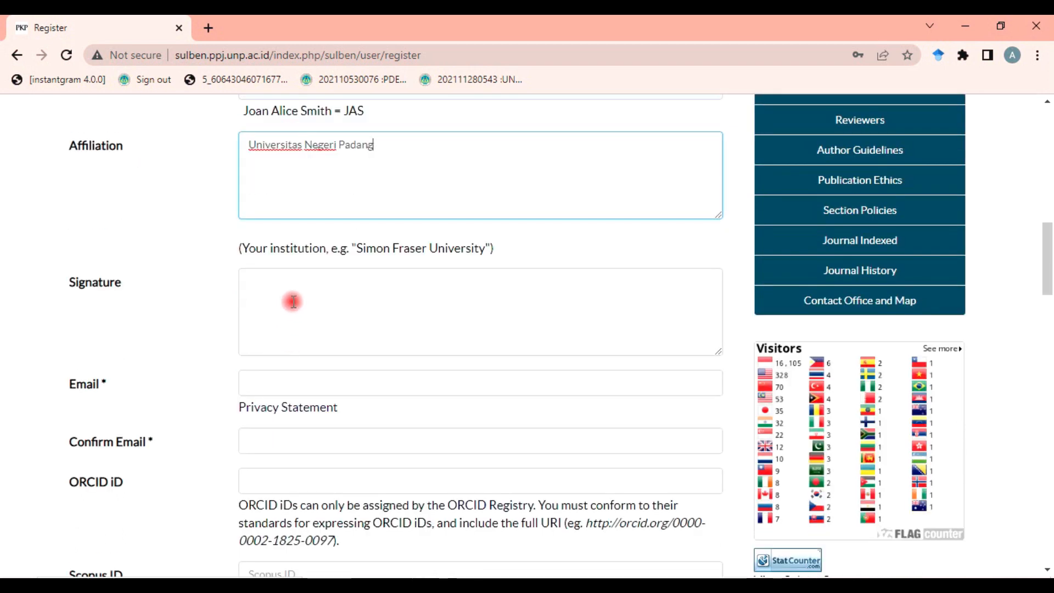
{"action": "left_click", "coordinate": [264, 390]}
{"action": "left_click", "coordinate": [344, 448]}
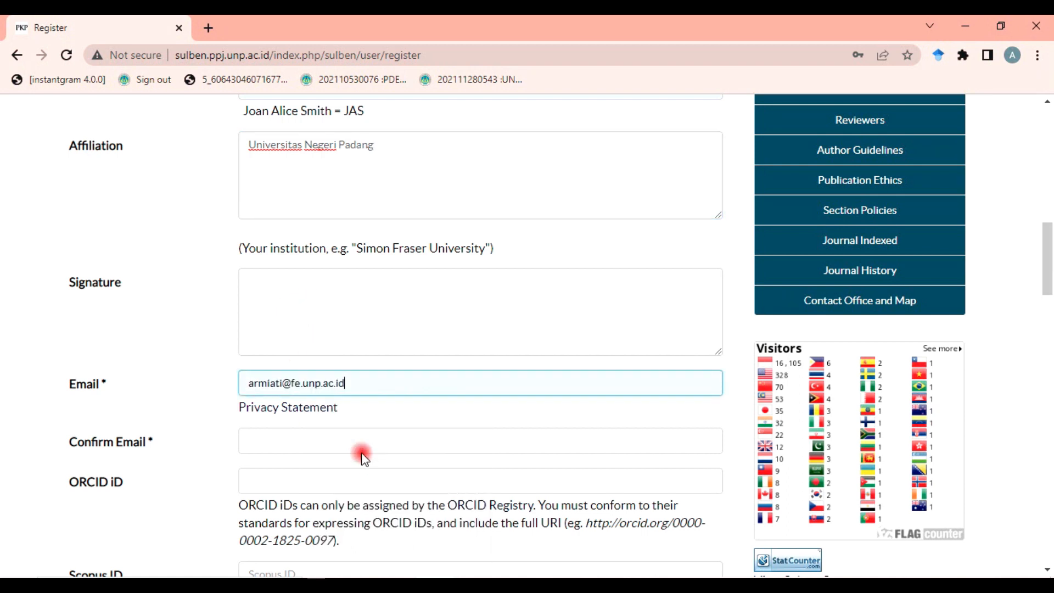
Repeat the registrant's e-mail address in the Confirm Email field of the registration form.
{"action": "scroll", "coordinate": [436, 383], "scroll_direction": "down", "scroll_amount": 2}
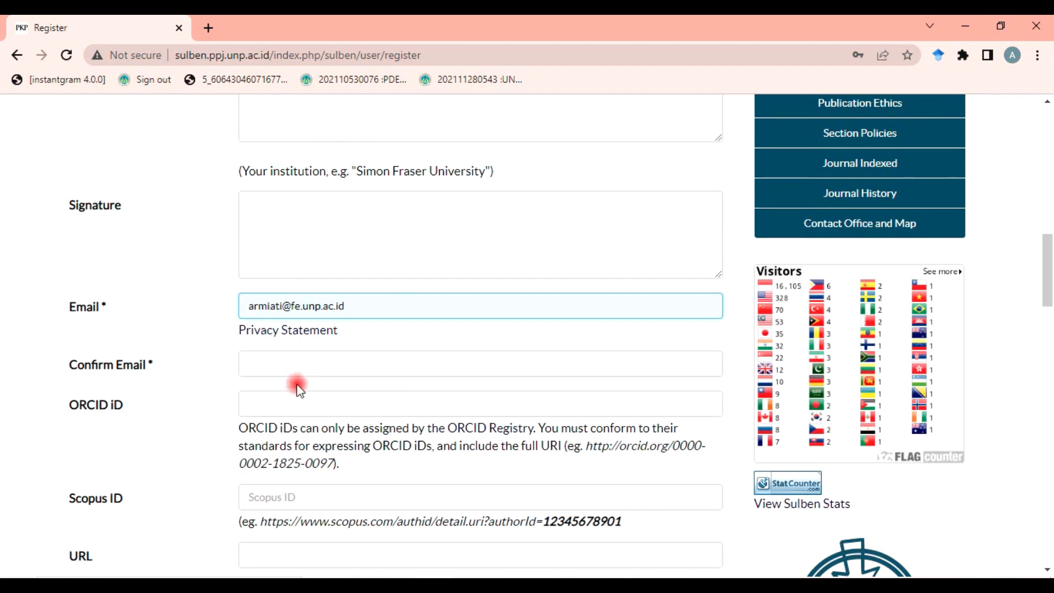
{"action": "left_click", "coordinate": [291, 369]}
{"action": "left_click", "coordinate": [354, 402]}
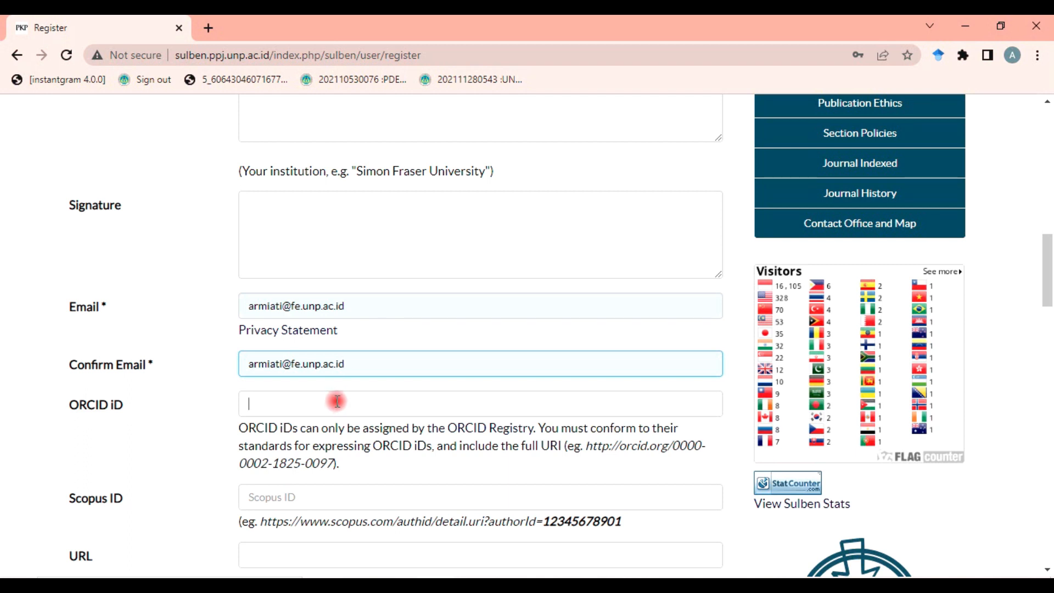
Copy the ORCID iD from the registrant's ORCID profile in a new browser tab into the form's ORCID iD field.
{"action": "left_click", "coordinate": [208, 28]}
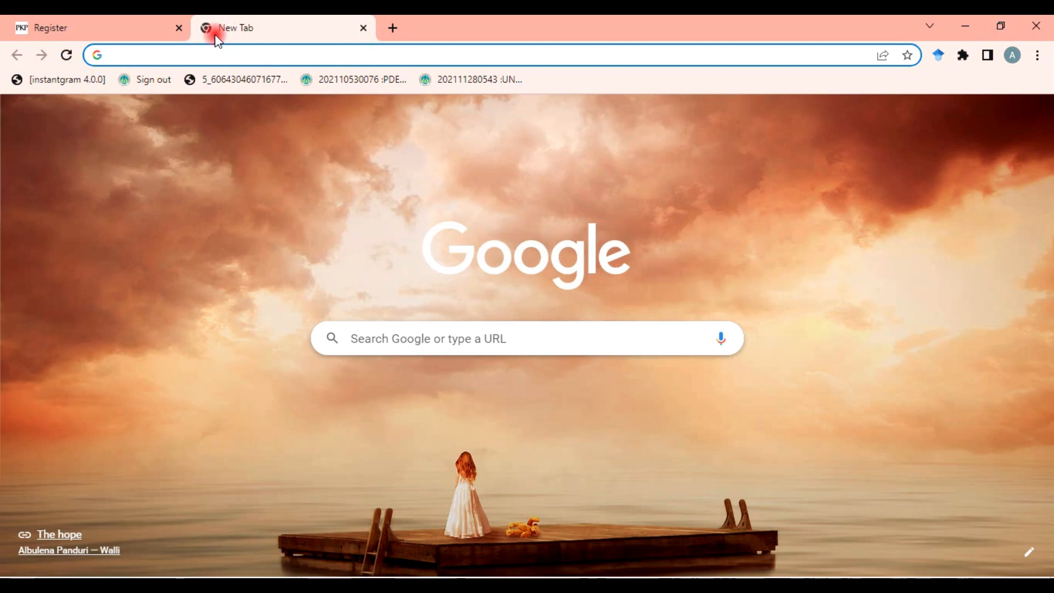
{"action": "type", "text": "or"}
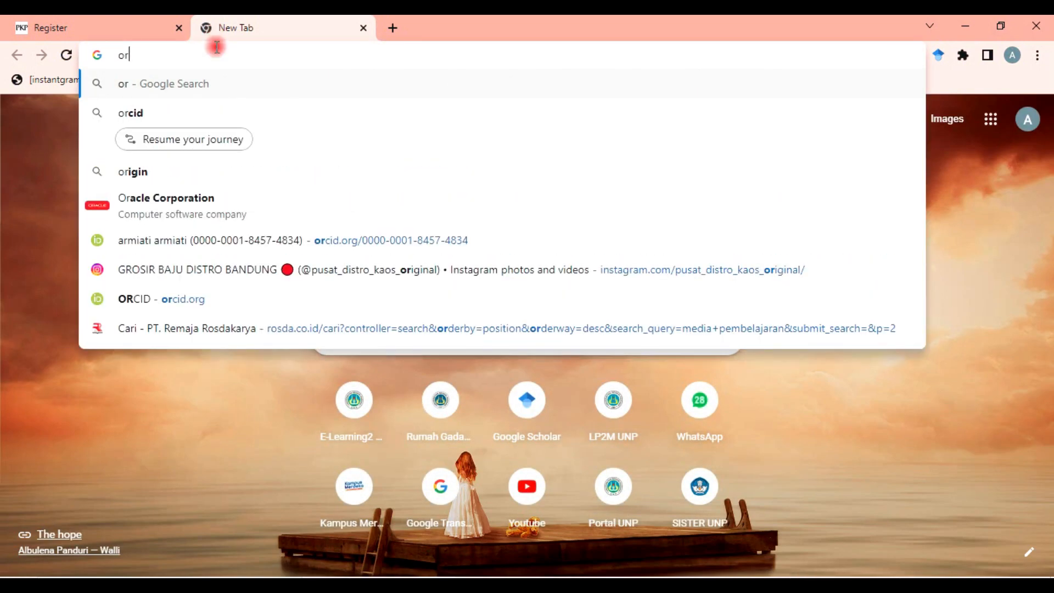
{"action": "left_click", "coordinate": [258, 244]}
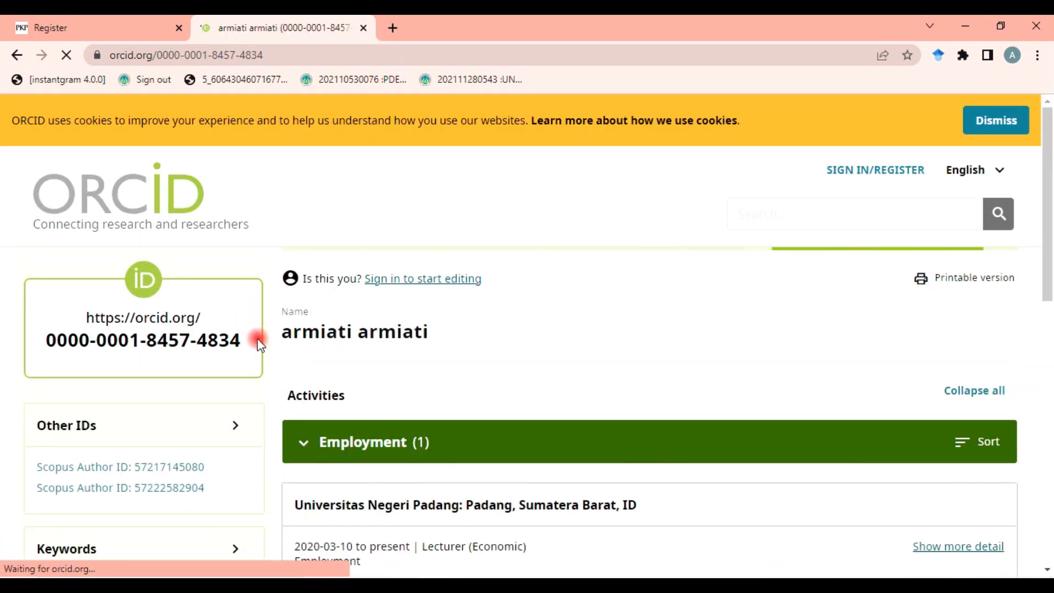
{"action": "mouse_move", "coordinate": [246, 340]}
{"action": "left_mouse_down"}
{"action": "mouse_move", "coordinate": [42, 341]}
{"action": "mouse_move", "coordinate": [242, 346]}
{"action": "mouse_move", "coordinate": [246, 360]}
{"action": "left_mouse_up"}
{"action": "key", "text": "ctrl+c"}
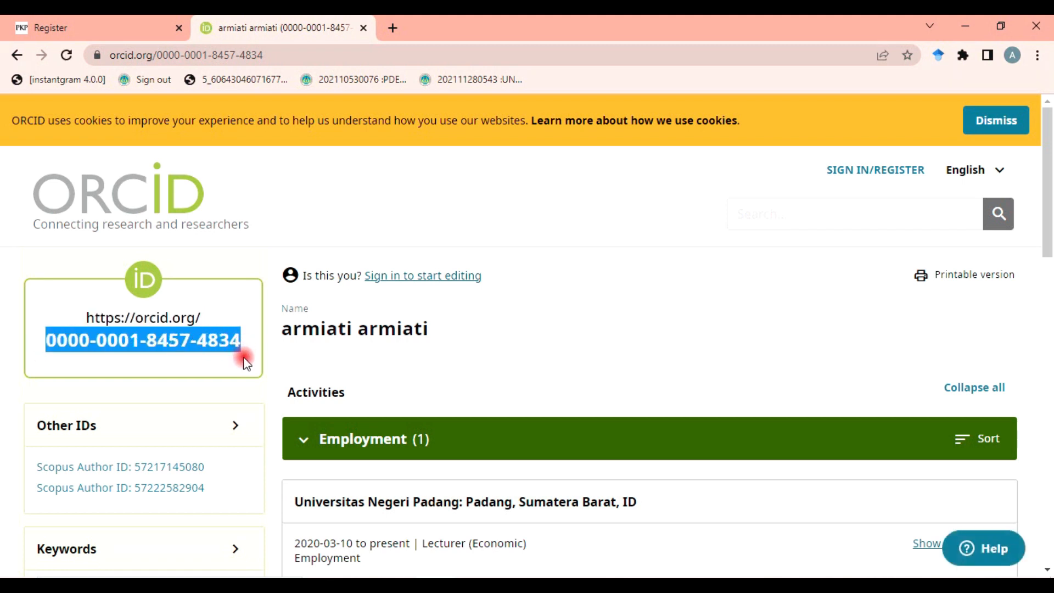
{"action": "left_click", "coordinate": [55, 27]}
{"action": "left_click", "coordinate": [294, 392]}
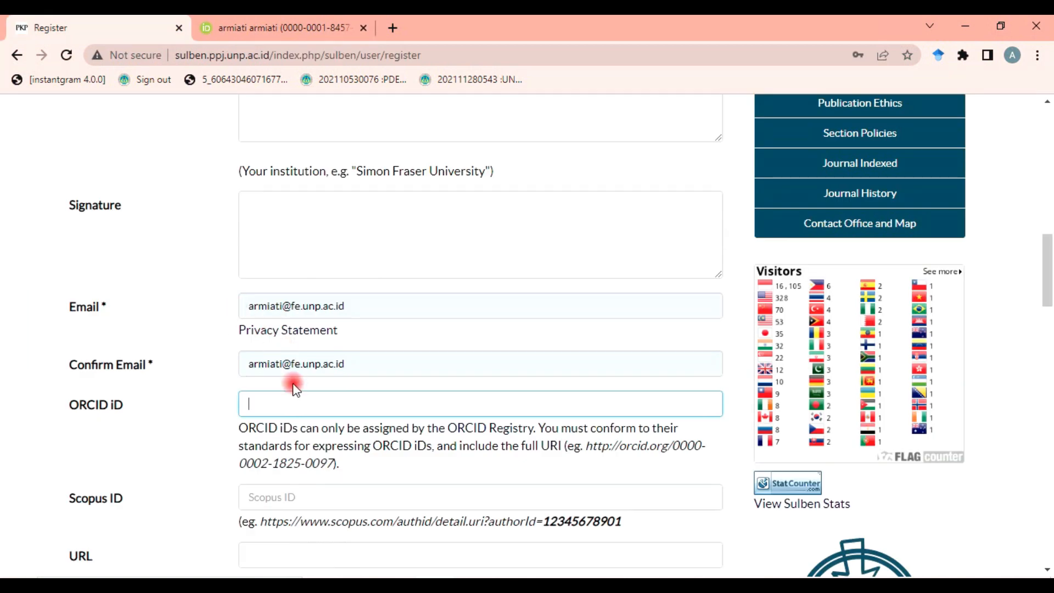
{"action": "key", "text": "ctrl+v"}
Copy the first Scopus Author ID listed on the ORCID profile into the form's Scopus ID field.
{"action": "scroll", "coordinate": [286, 400], "scroll_direction": "down", "scroll_amount": 1}
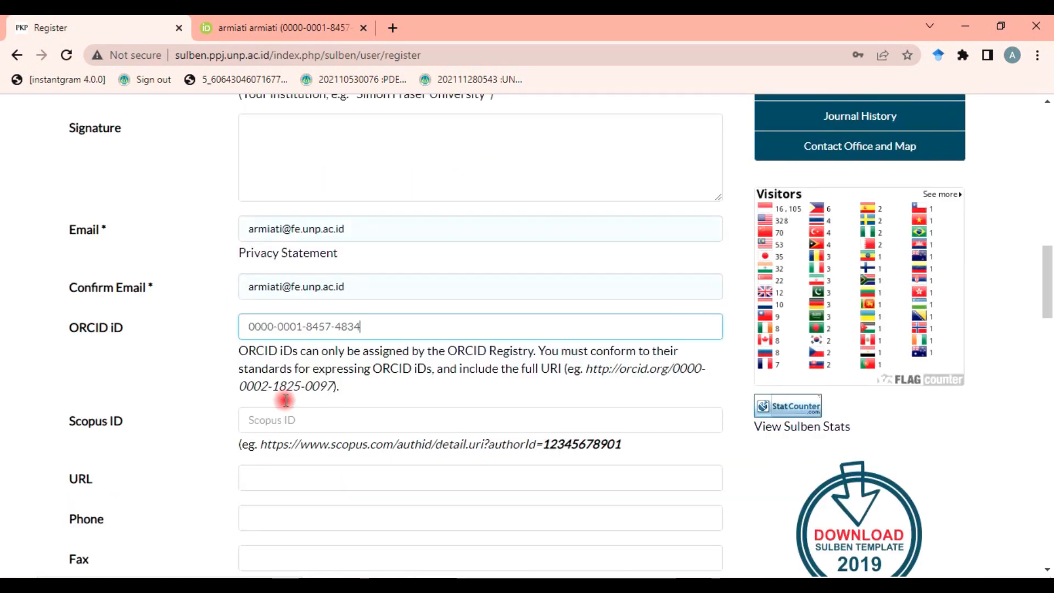
{"action": "left_click", "coordinate": [295, 417]}
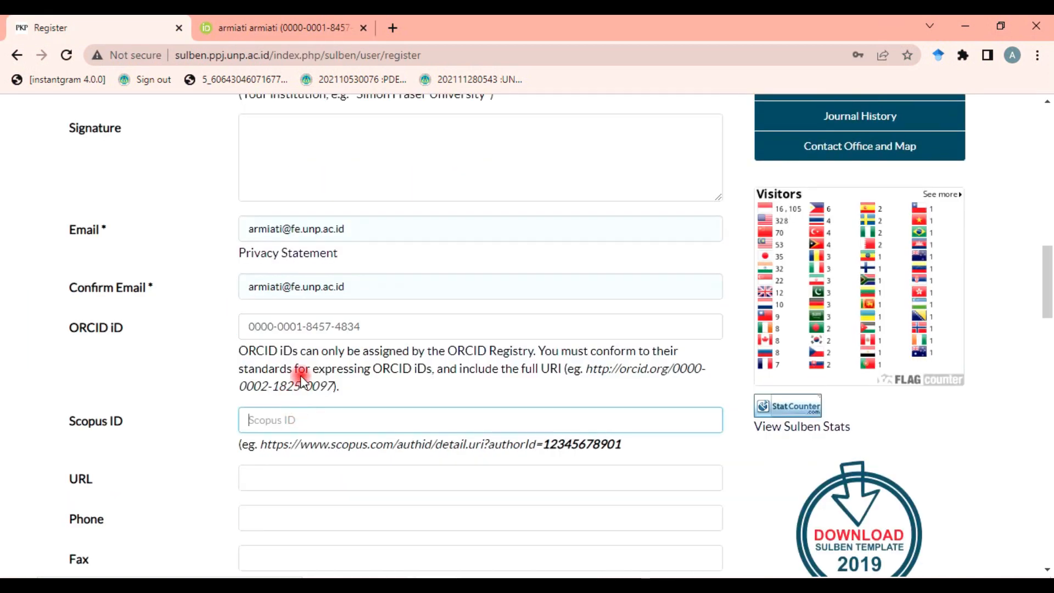
{"action": "left_click", "coordinate": [260, 22]}
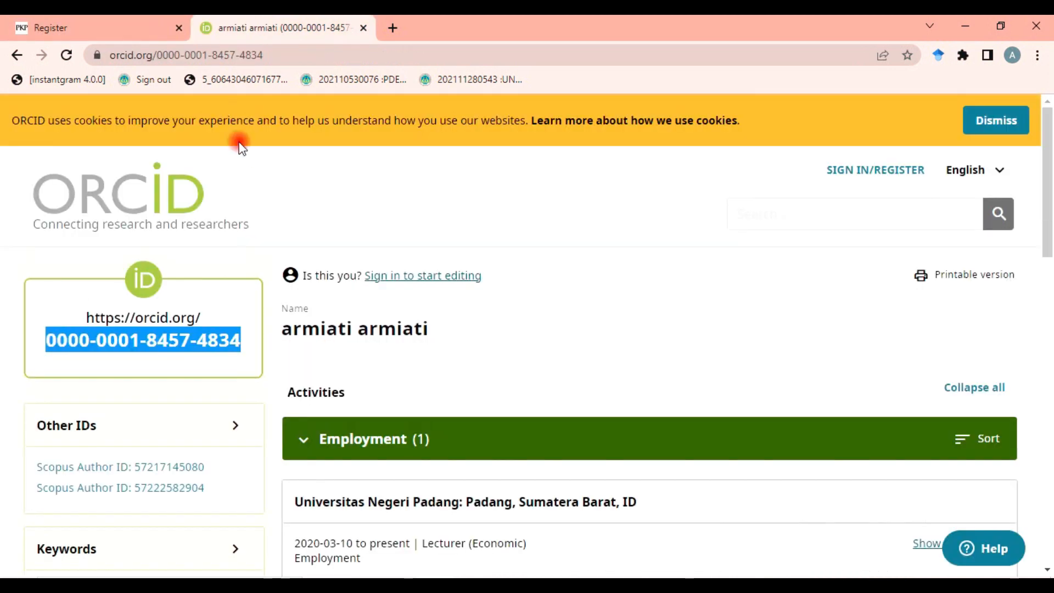
{"action": "scroll", "coordinate": [199, 402], "scroll_direction": "down", "scroll_amount": 1}
{"action": "left_click_drag", "start_coordinate": [206, 391], "coordinate": [141, 385]}
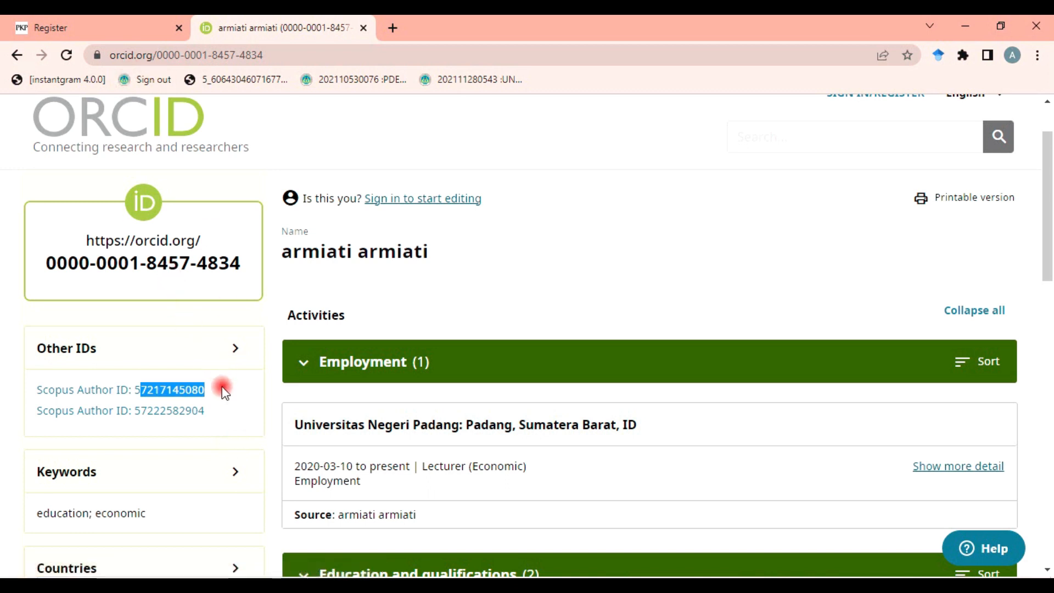
{"action": "left_click", "coordinate": [207, 390]}
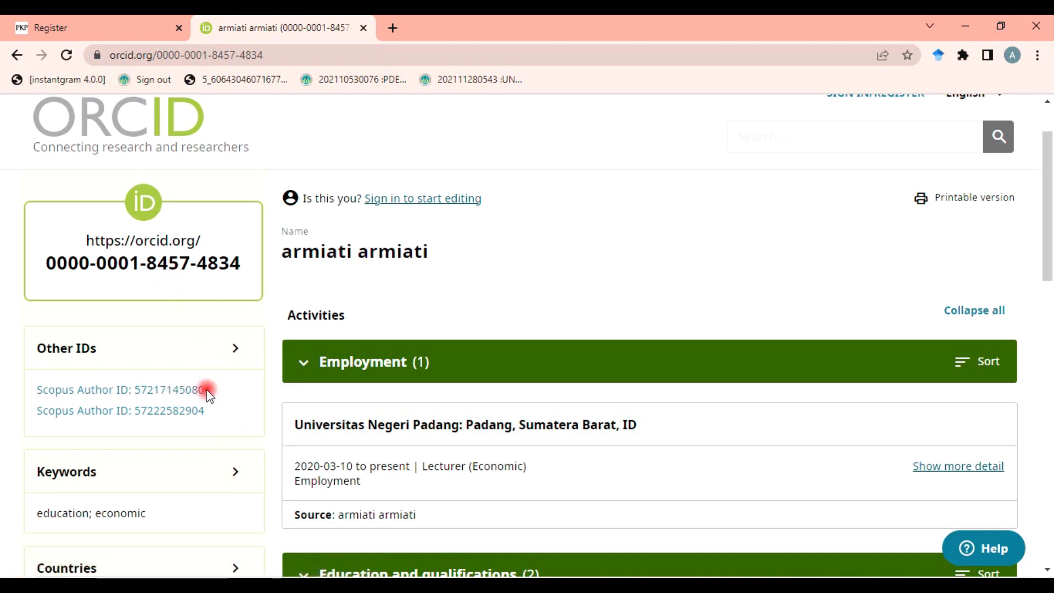
{"action": "left_click_drag", "start_coordinate": [207, 391], "coordinate": [137, 390]}
{"action": "key", "text": "ctrl+c"}
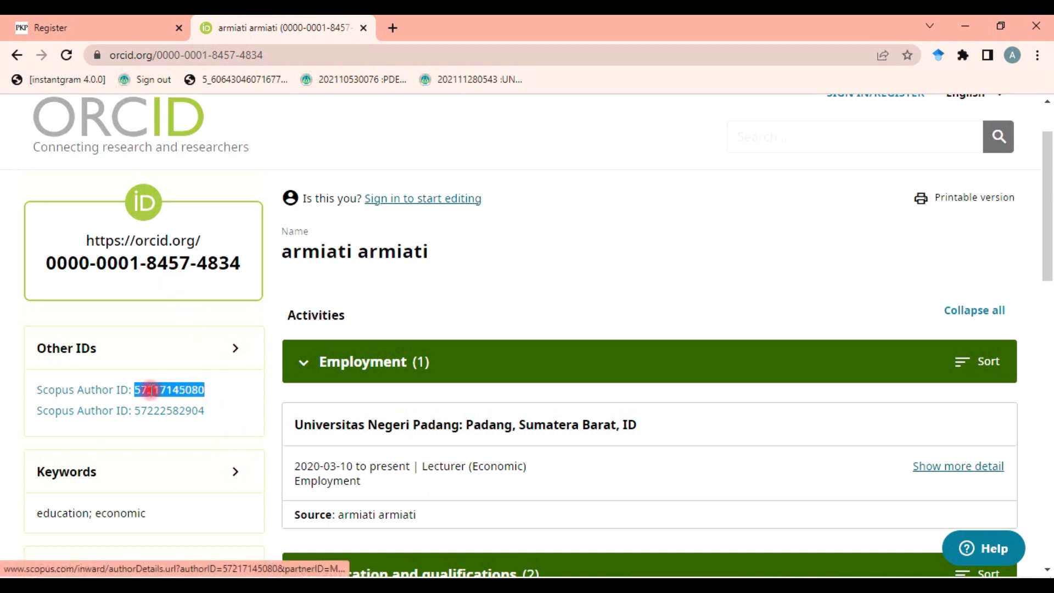
{"action": "left_click", "coordinate": [99, 26]}
{"action": "key", "text": "ctrl+v"}
Enter the registrant's e-mail address as the mailing address and set the country to Indonesia, leaving URL, phone and fax blank.
{"action": "scroll", "coordinate": [301, 454], "scroll_direction": "down", "scroll_amount": 5}
{"action": "left_click", "coordinate": [283, 299]}
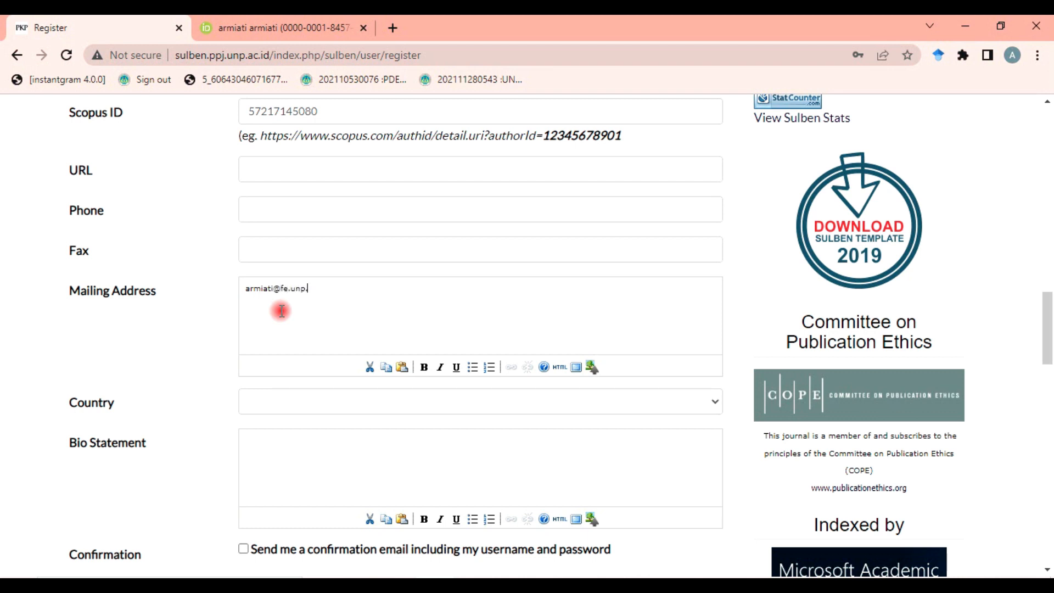
{"action": "left_click", "coordinate": [277, 401]}
{"action": "scroll", "coordinate": [302, 288], "scroll_direction": "down", "scroll_amount": 20}
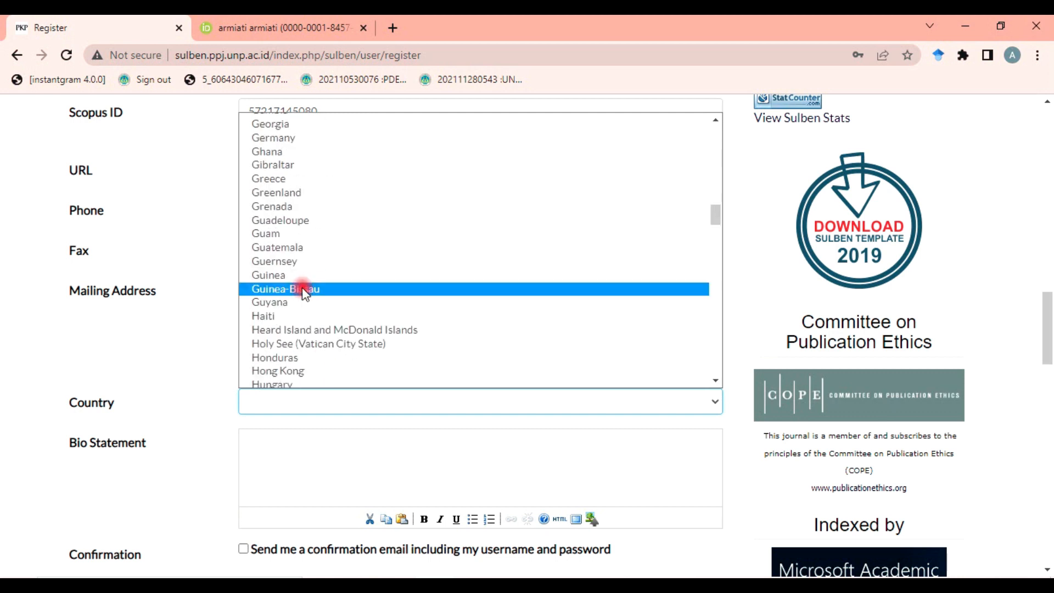
{"action": "type", "text": "india"}
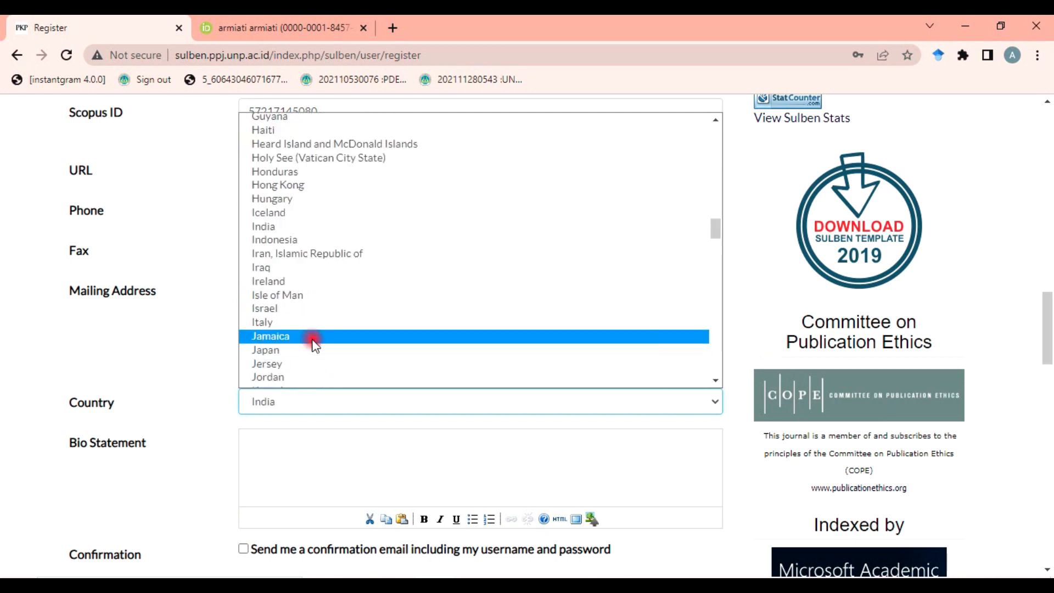
{"action": "left_click", "coordinate": [307, 239]}
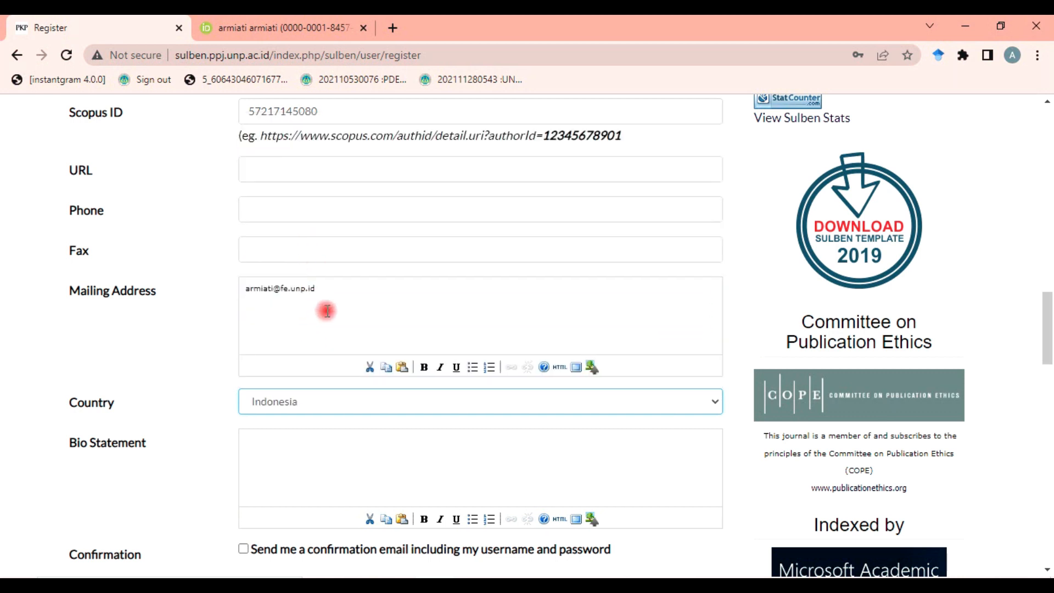
Request the confirmation e-mail with username and password and add the Author role, leaving the bio statement blank.
{"action": "scroll", "coordinate": [326, 324], "scroll_direction": "down", "scroll_amount": 3}
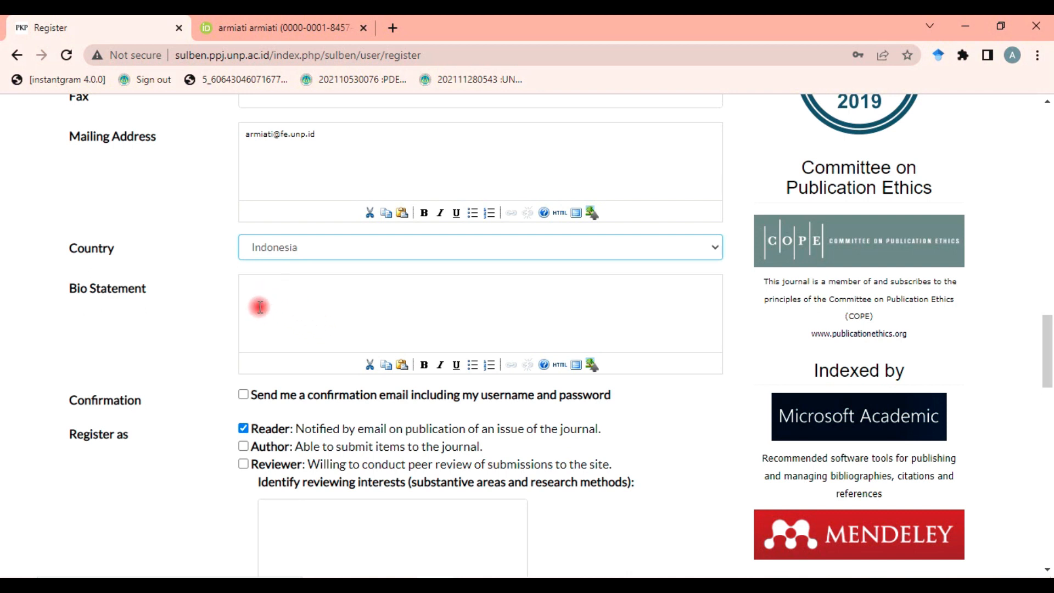
{"action": "scroll", "coordinate": [295, 312], "scroll_direction": "down", "scroll_amount": 2}
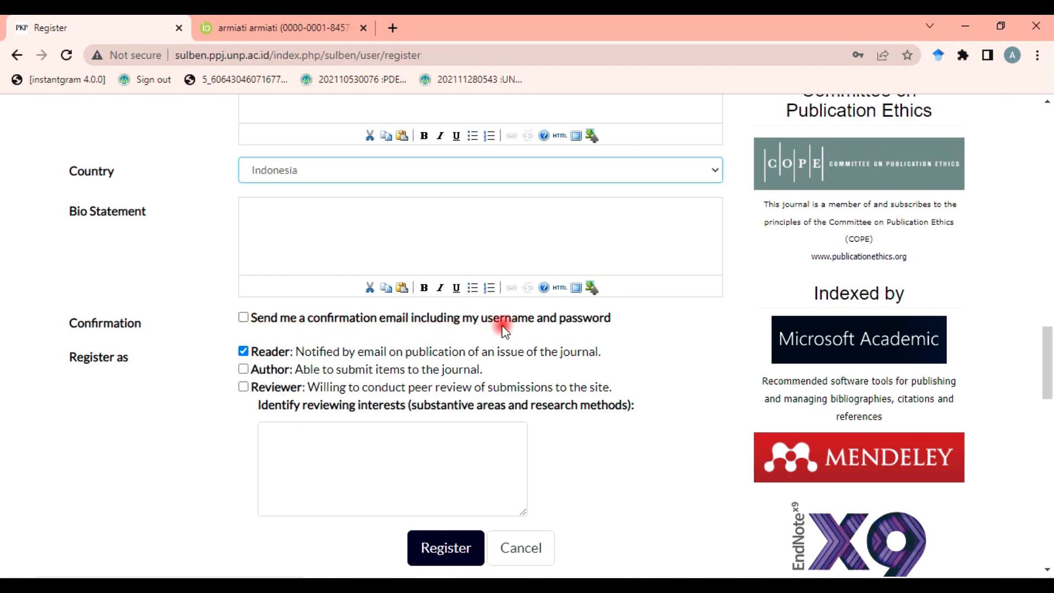
{"action": "left_click", "coordinate": [243, 317]}
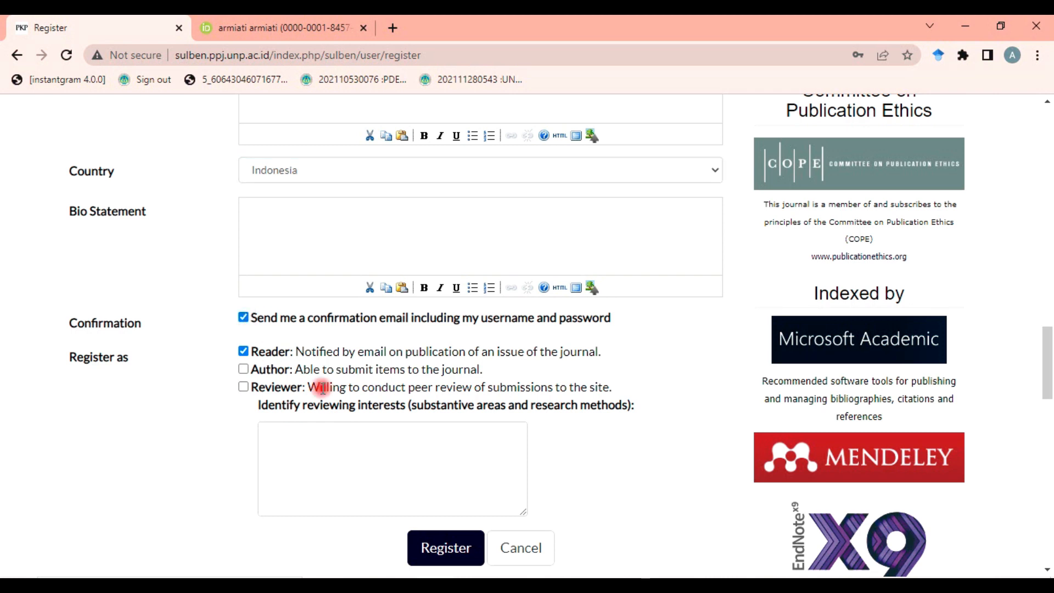
{"action": "scroll", "coordinate": [117, 378], "scroll_direction": "down", "scroll_amount": 1}
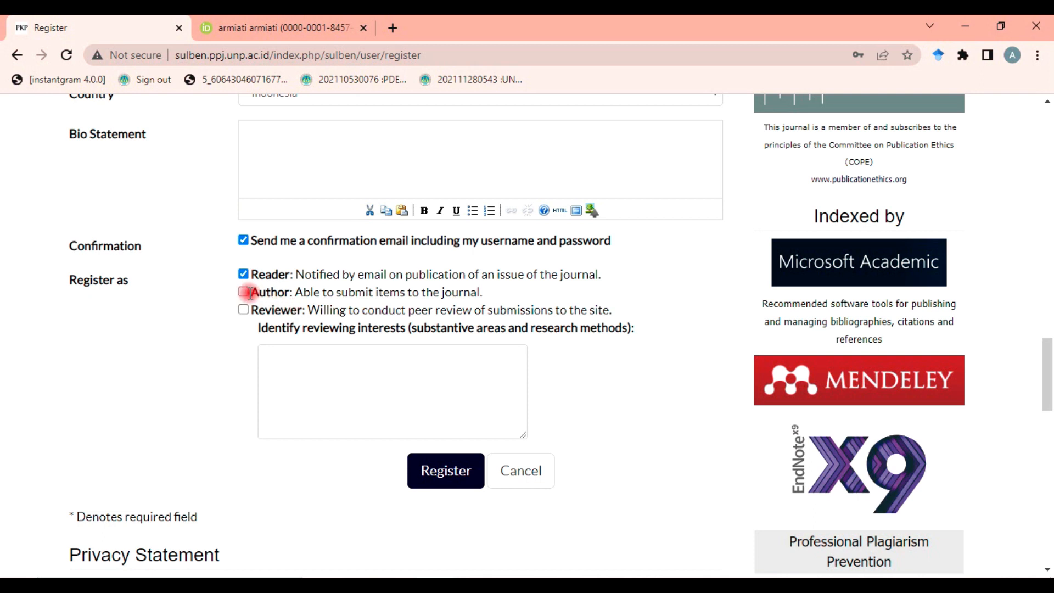
{"action": "left_click", "coordinate": [243, 292]}
Submit the registration form and save the new login in the browser's password manager.
{"action": "scroll", "coordinate": [221, 423], "scroll_direction": "down", "scroll_amount": 1}
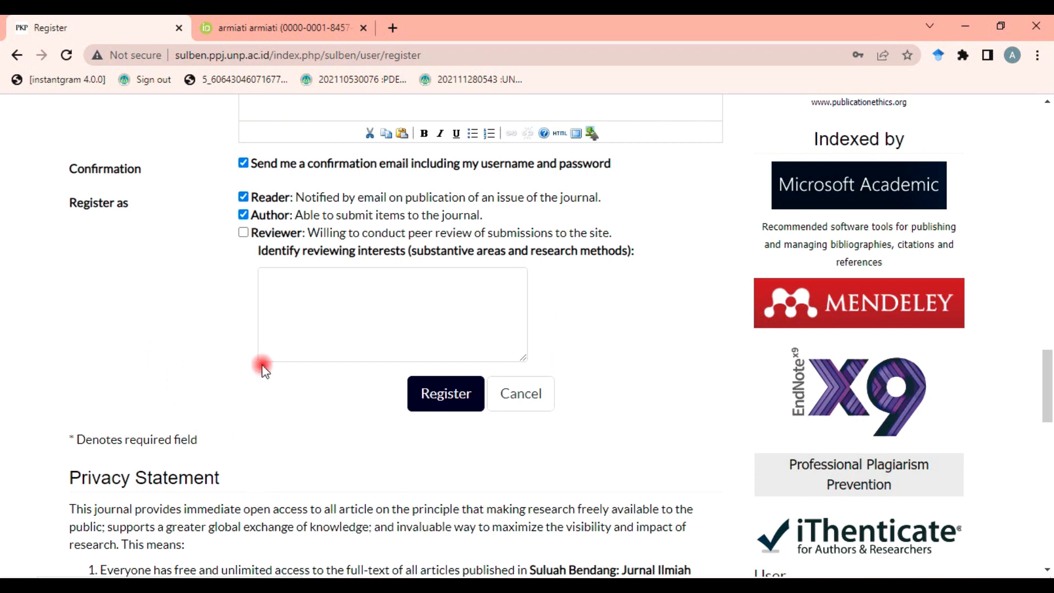
{"action": "scroll", "coordinate": [262, 366], "scroll_direction": "down", "scroll_amount": 1}
{"action": "scroll", "coordinate": [281, 364], "scroll_direction": "down", "scroll_amount": 3}
{"action": "scroll", "coordinate": [381, 372], "scroll_direction": "up", "scroll_amount": 5}
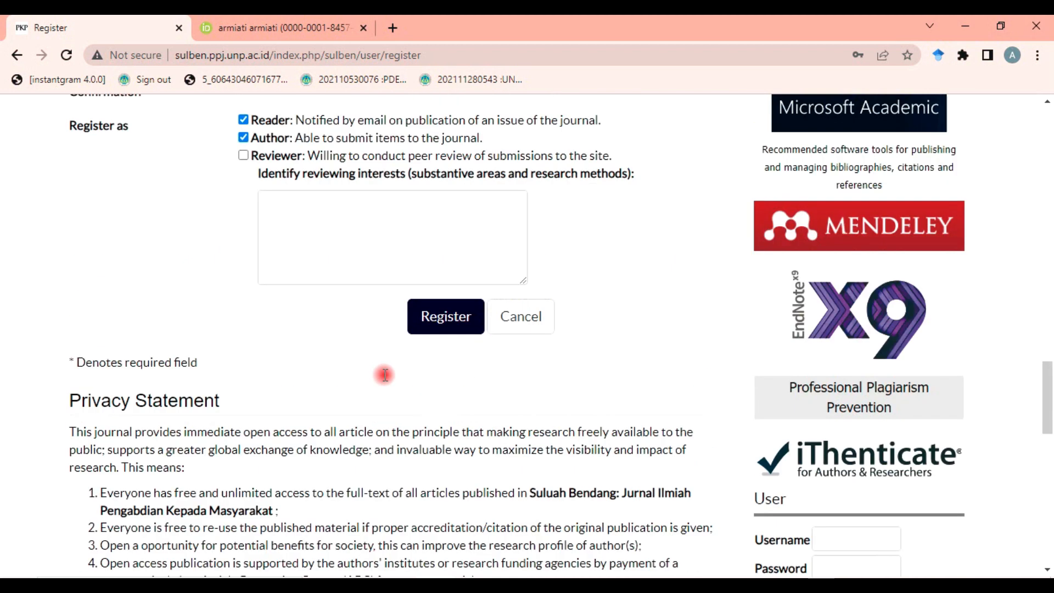
{"action": "left_click", "coordinate": [437, 473]}
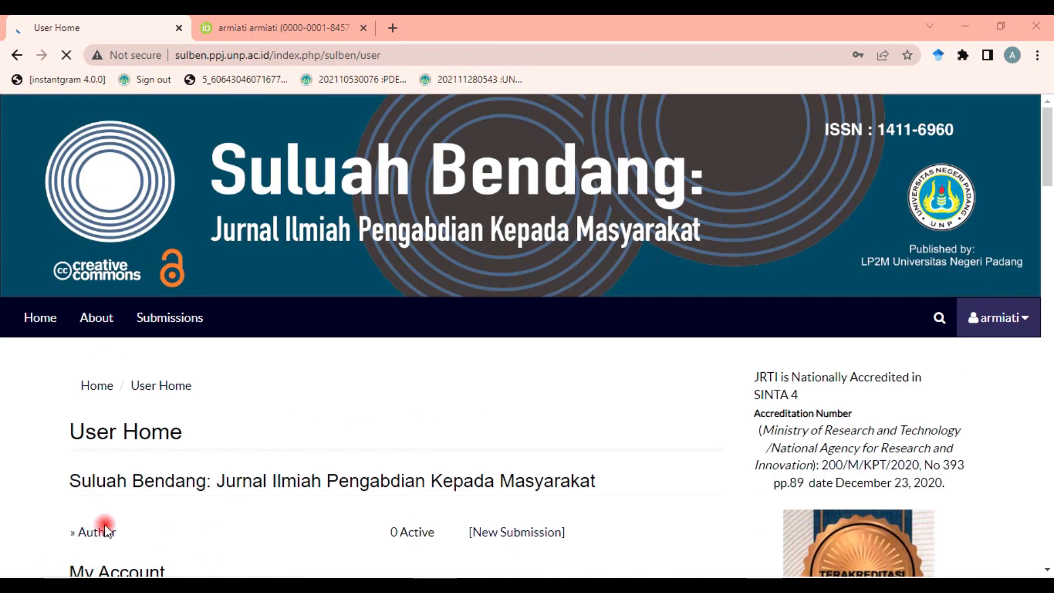
{"action": "scroll", "coordinate": [339, 376], "scroll_direction": "down", "scroll_amount": 2}
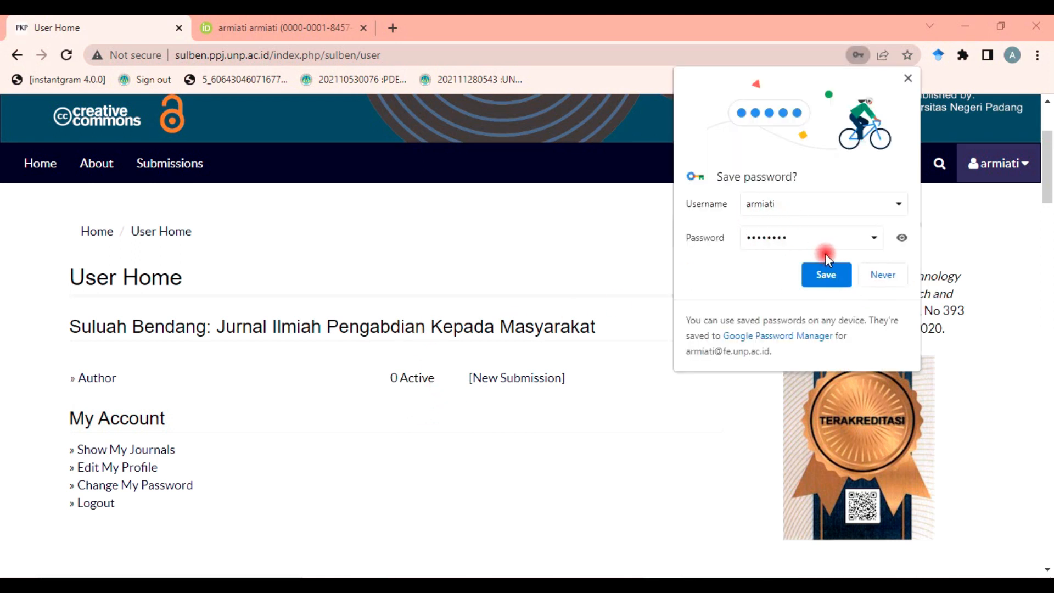
{"action": "left_click", "coordinate": [827, 274]}
Check the account options for the new user and log out of the journal site.
{"action": "left_click", "coordinate": [995, 167]}
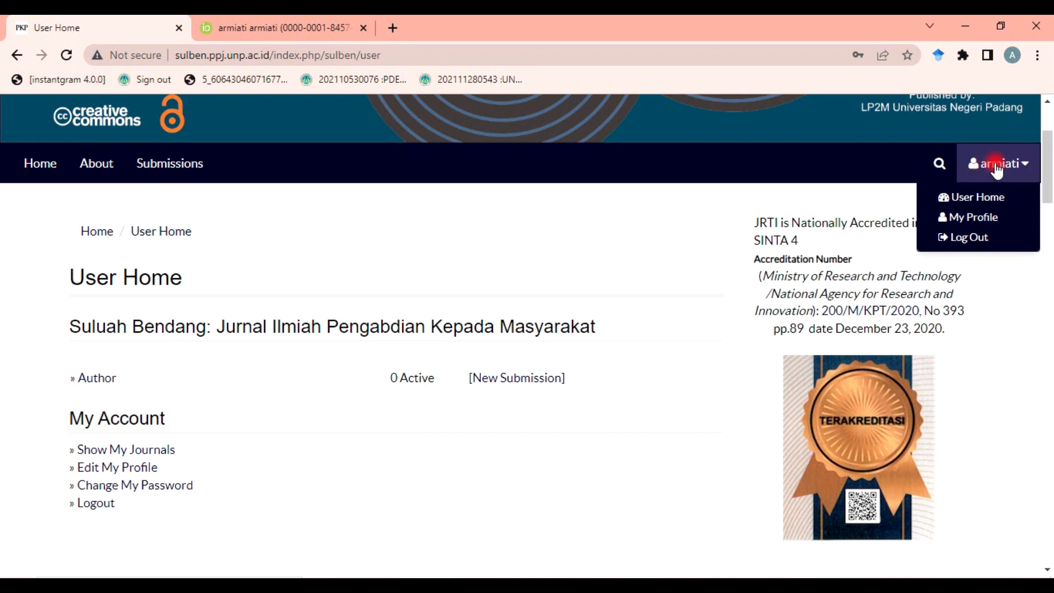
{"action": "left_click", "coordinate": [271, 214]}
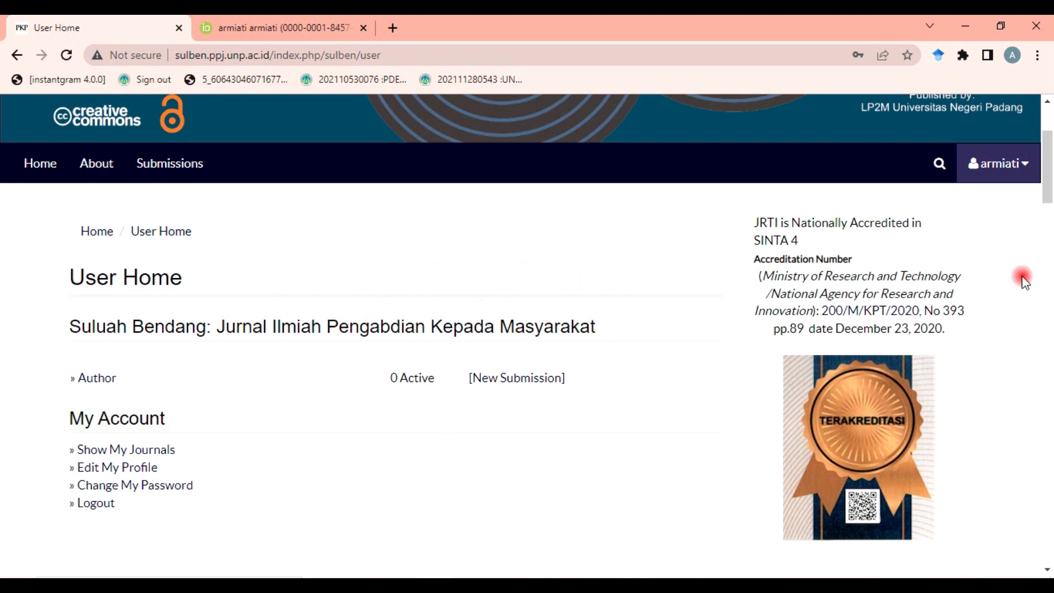
{"action": "left_click", "coordinate": [996, 163]}
{"action": "left_click", "coordinate": [975, 238]}
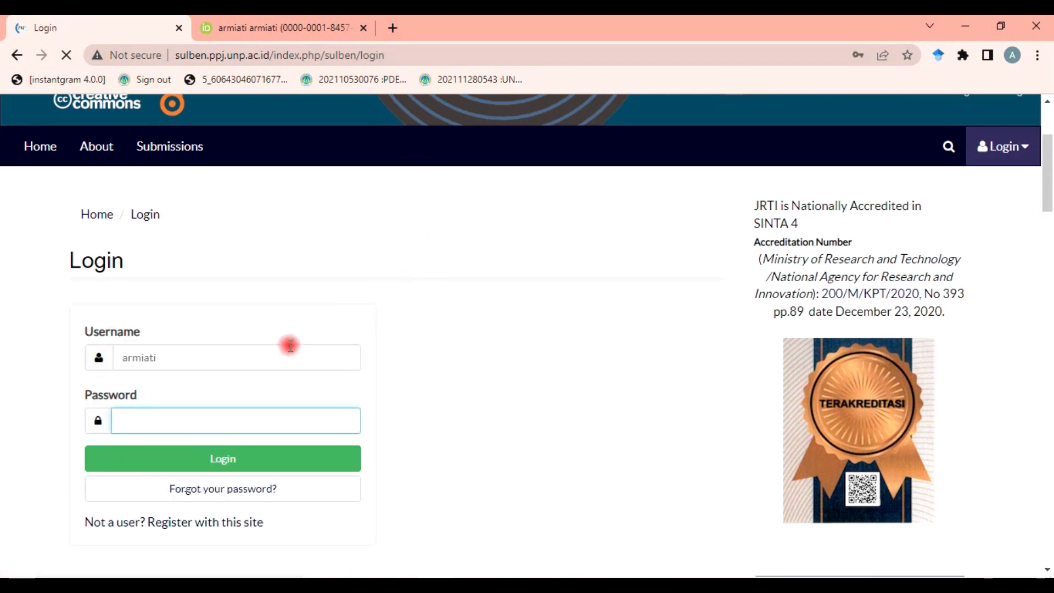
Log back in to the journal site by entering the account password for the prefilled username.
{"action": "left_click", "coordinate": [1034, 153]}
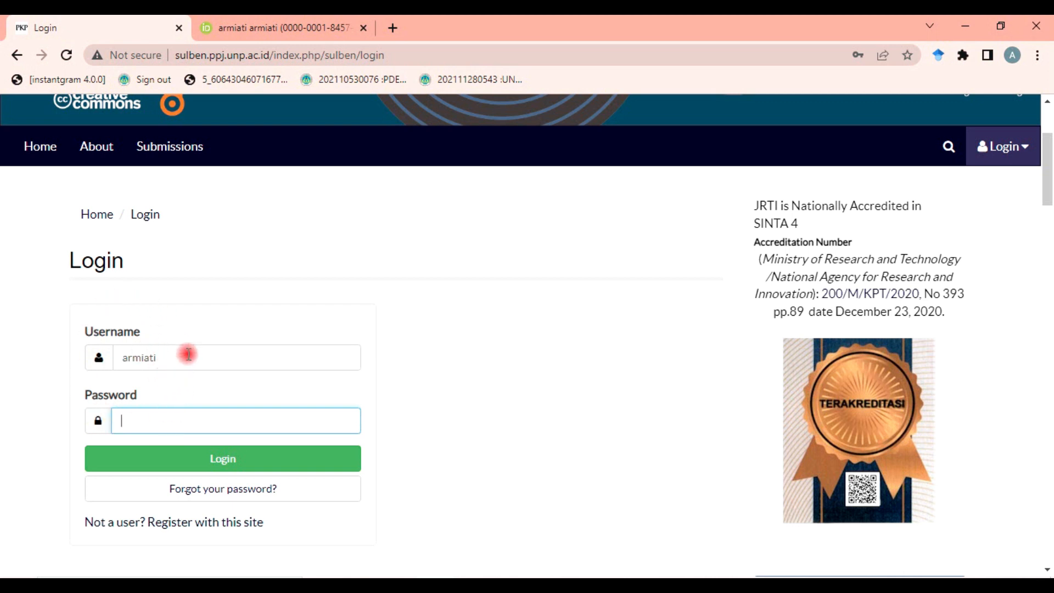
{"action": "left_click", "coordinate": [166, 423]}
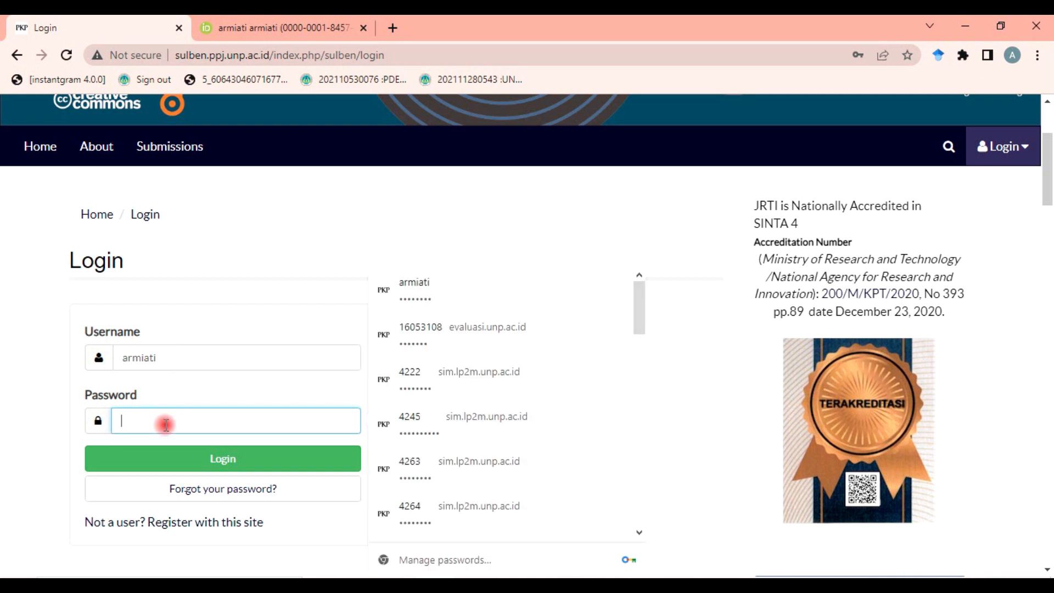
{"action": "type", "text": "•••"}
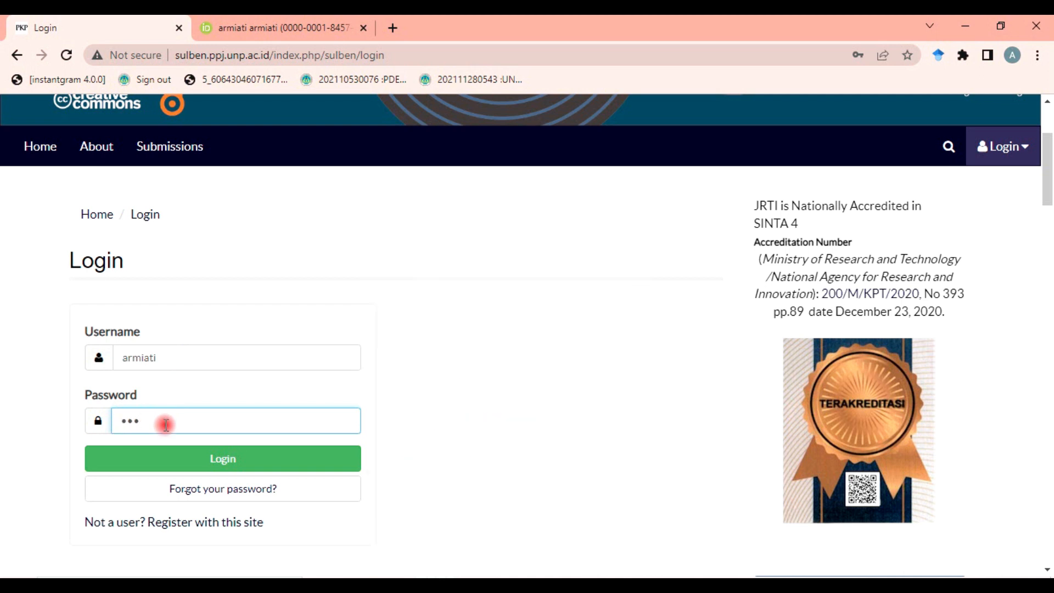
{"action": "type", "text": "•••••"}
{"action": "left_click", "coordinate": [261, 460]}
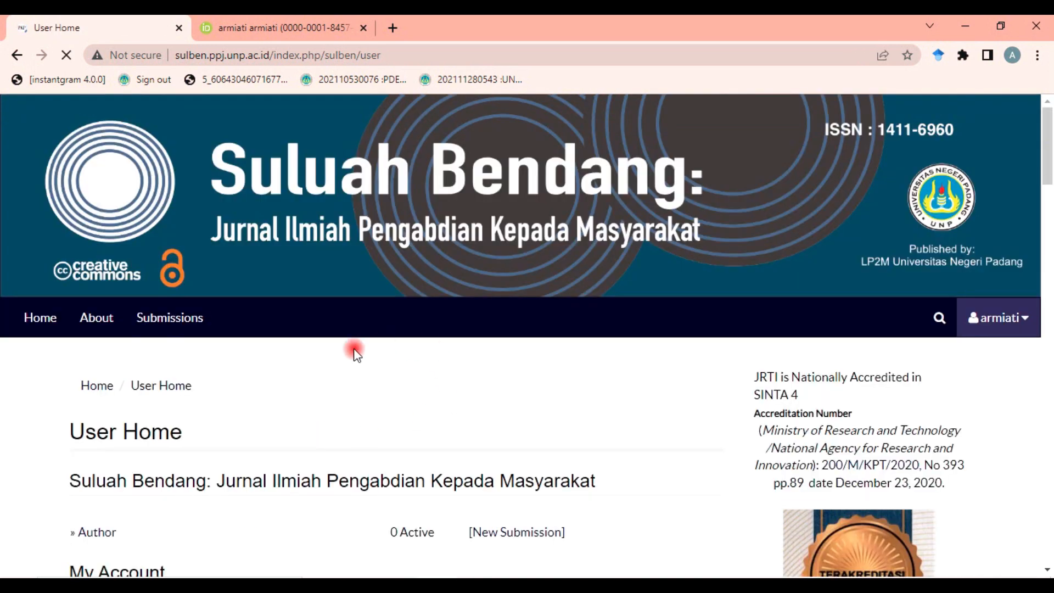
Start a new submission as Author from the User Home page.
{"action": "scroll", "coordinate": [396, 456], "scroll_direction": "down", "scroll_amount": 2}
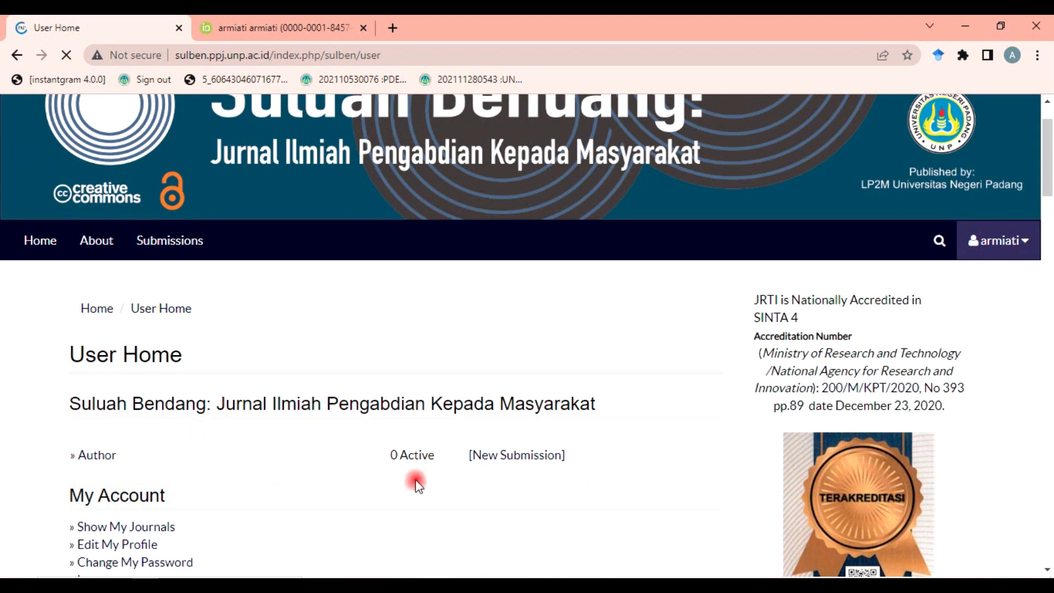
{"action": "scroll", "coordinate": [294, 374], "scroll_direction": "down", "scroll_amount": 1}
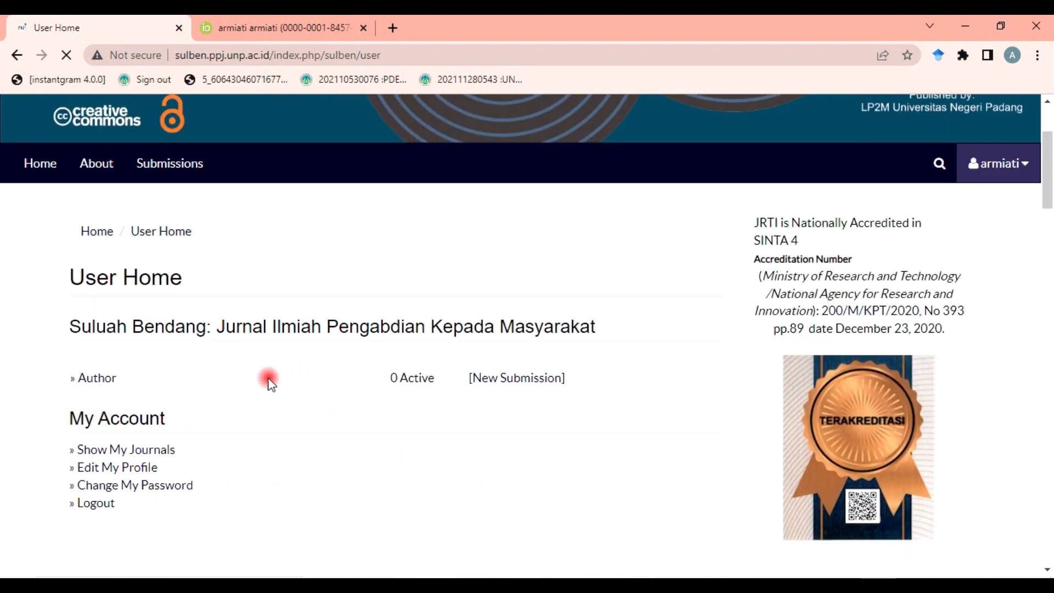
{"action": "left_click", "coordinate": [494, 387]}
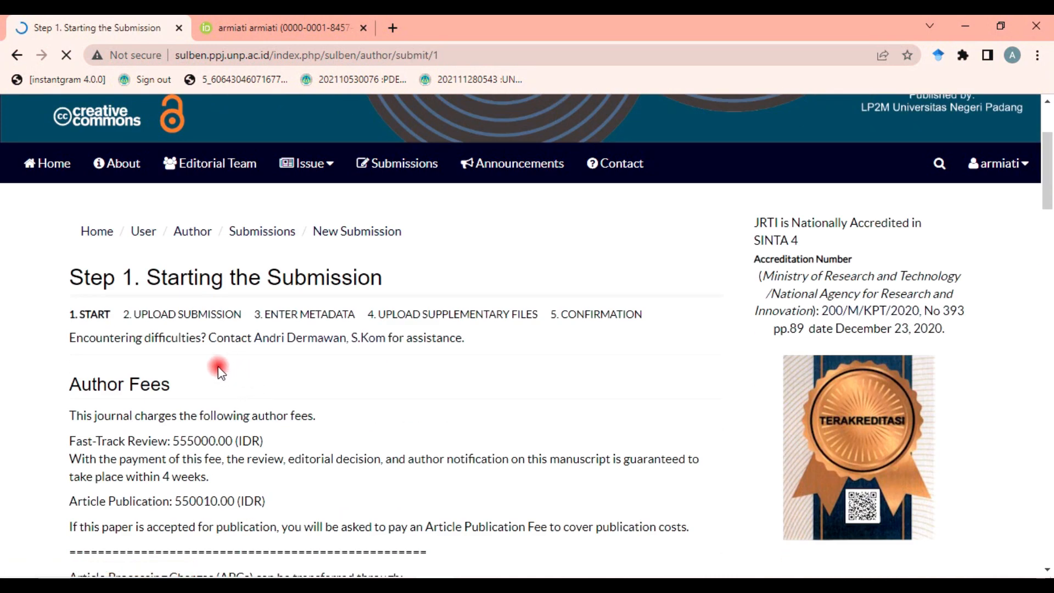
Review the author fees and the bank transfer details for the article processing charges on the submission's first step.
{"action": "scroll", "coordinate": [365, 372], "scroll_direction": "down", "scroll_amount": 1}
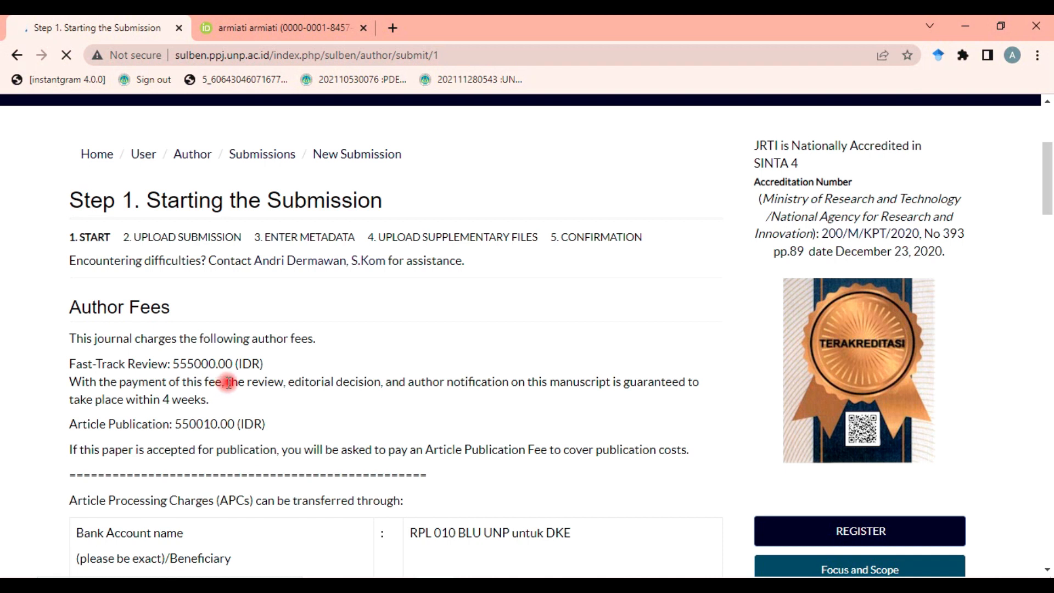
{"action": "scroll", "coordinate": [228, 383], "scroll_direction": "down", "scroll_amount": 1}
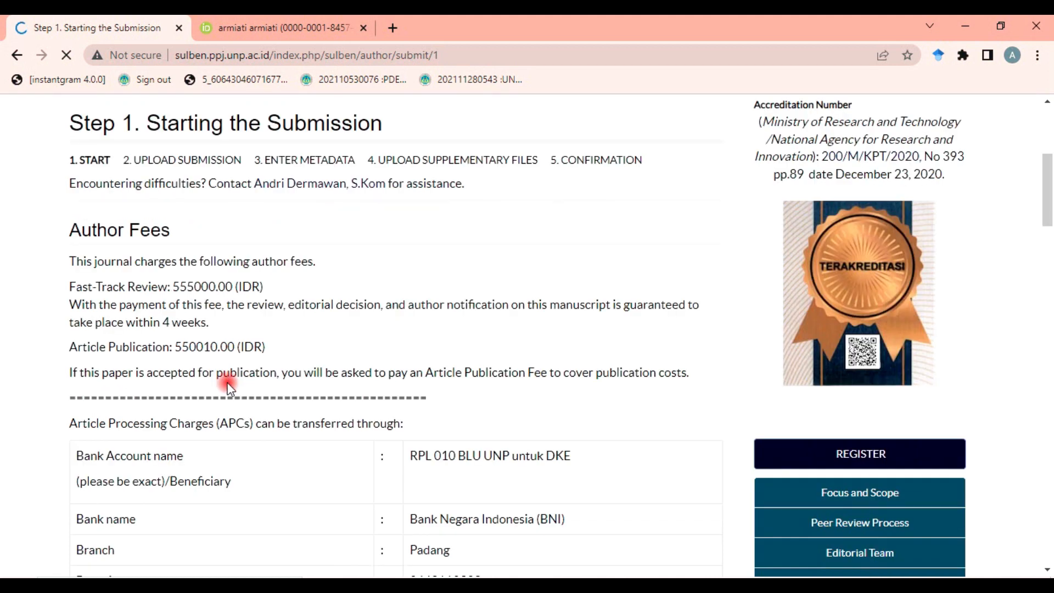
{"action": "scroll", "coordinate": [228, 384], "scroll_direction": "down", "scroll_amount": 6}
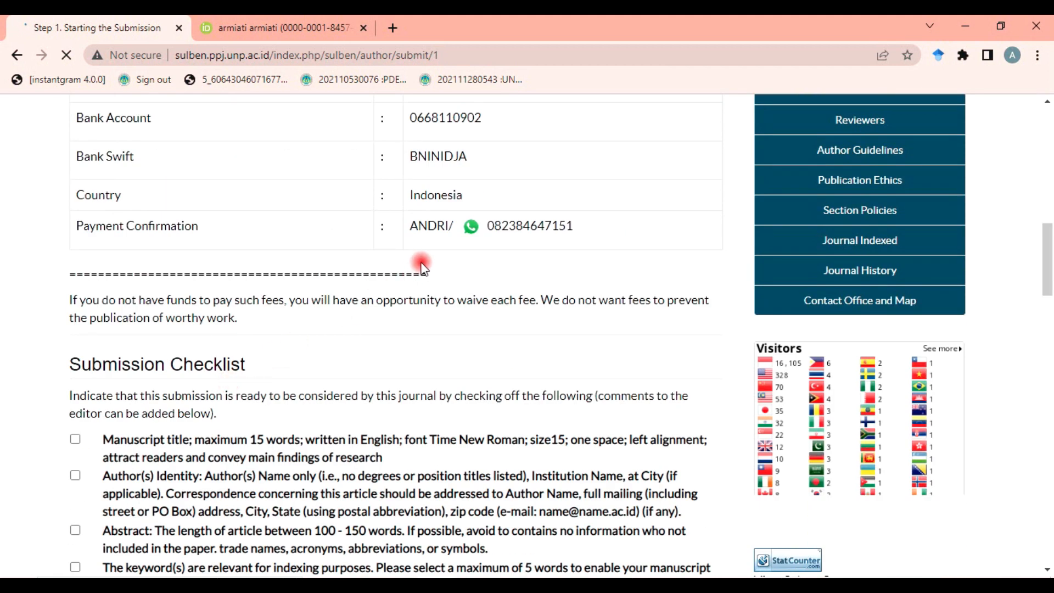
{"action": "scroll", "coordinate": [420, 297], "scroll_direction": "down", "scroll_amount": 1}
{"action": "scroll", "coordinate": [426, 263], "scroll_direction": "up", "scroll_amount": 5}
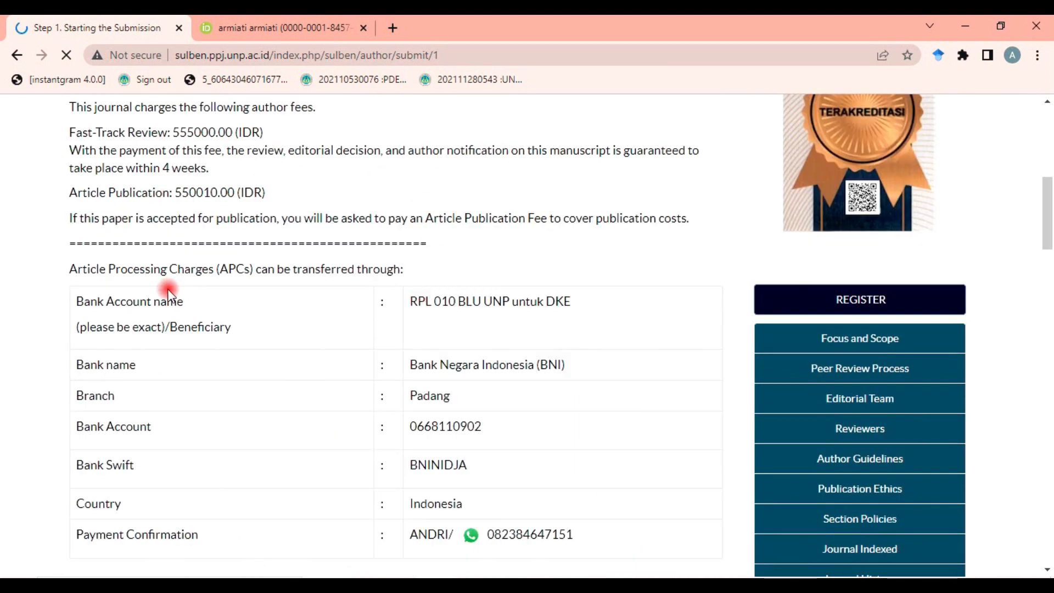
{"action": "scroll", "coordinate": [168, 288], "scroll_direction": "up", "scroll_amount": 2}
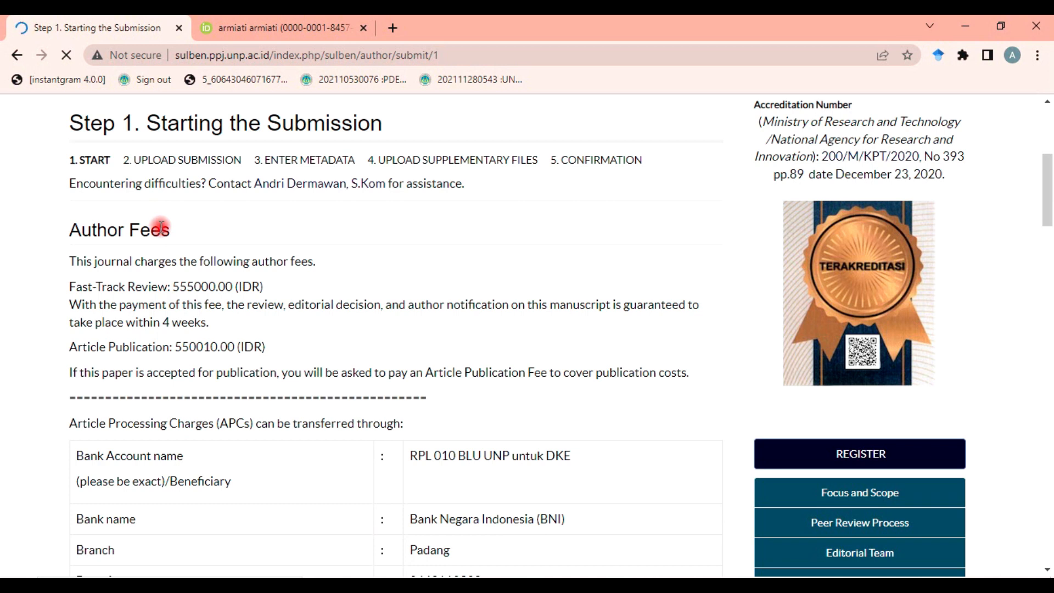
{"action": "scroll", "coordinate": [161, 227], "scroll_direction": "up", "scroll_amount": 1}
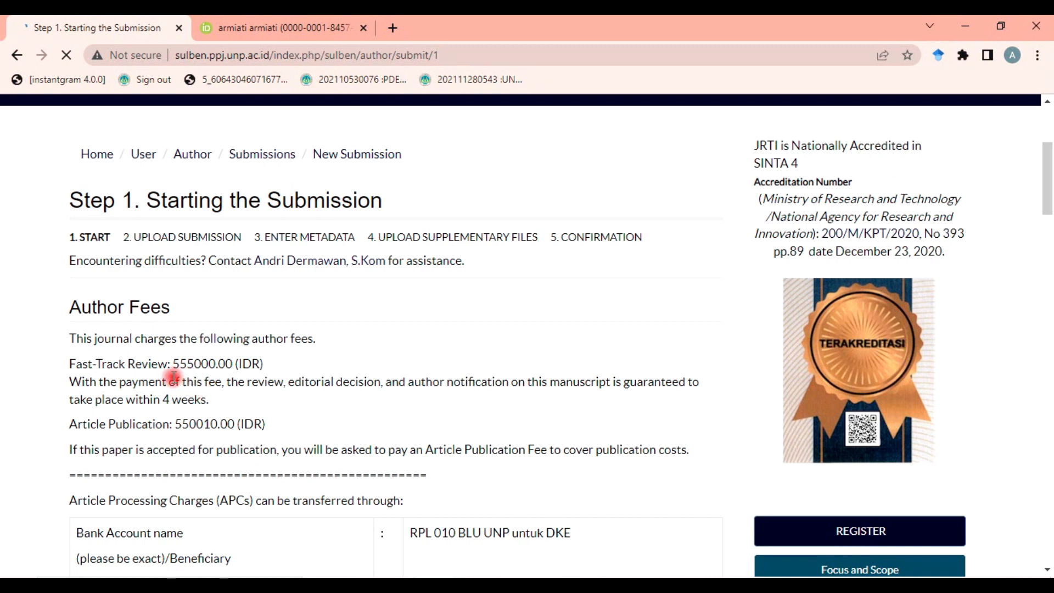
{"action": "scroll", "coordinate": [187, 391], "scroll_direction": "down", "scroll_amount": 3}
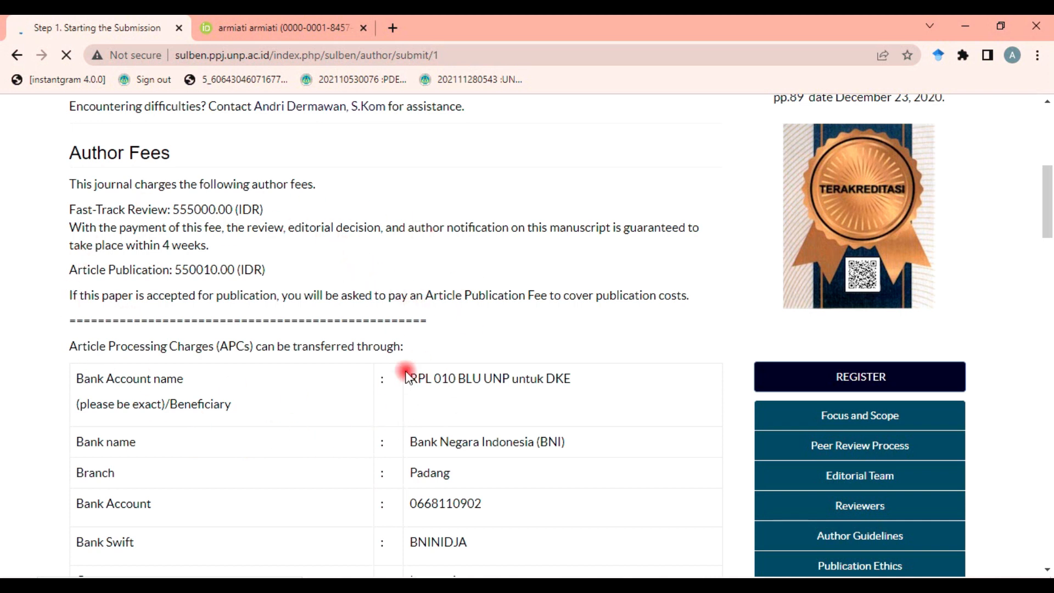
{"action": "scroll", "coordinate": [406, 362], "scroll_direction": "down", "scroll_amount": 7}
{"action": "scroll", "coordinate": [406, 363], "scroll_direction": "down", "scroll_amount": 3}
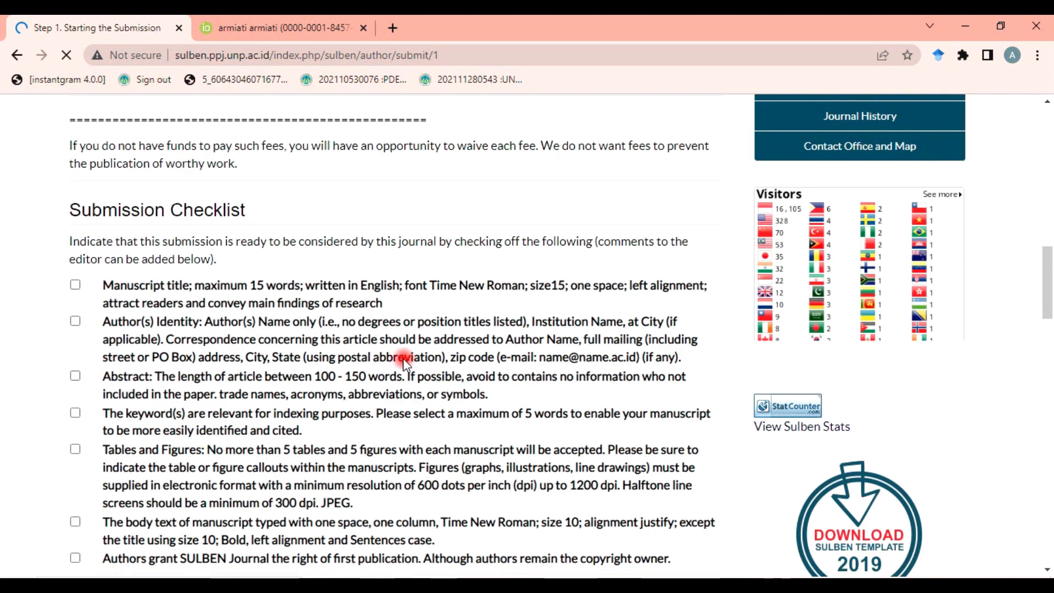
Check off all seven items of the Submission Checklist, from the manuscript title to the right of first publication.
{"action": "left_click", "coordinate": [74, 286]}
{"action": "left_click", "coordinate": [75, 321]}
{"action": "scroll", "coordinate": [76, 321], "scroll_direction": "down", "scroll_amount": 1}
{"action": "left_click", "coordinate": [77, 303]}
{"action": "left_click", "coordinate": [74, 338]}
{"action": "left_click", "coordinate": [73, 373]}
{"action": "left_click", "coordinate": [75, 446]}
{"action": "left_click", "coordinate": [75, 481]}
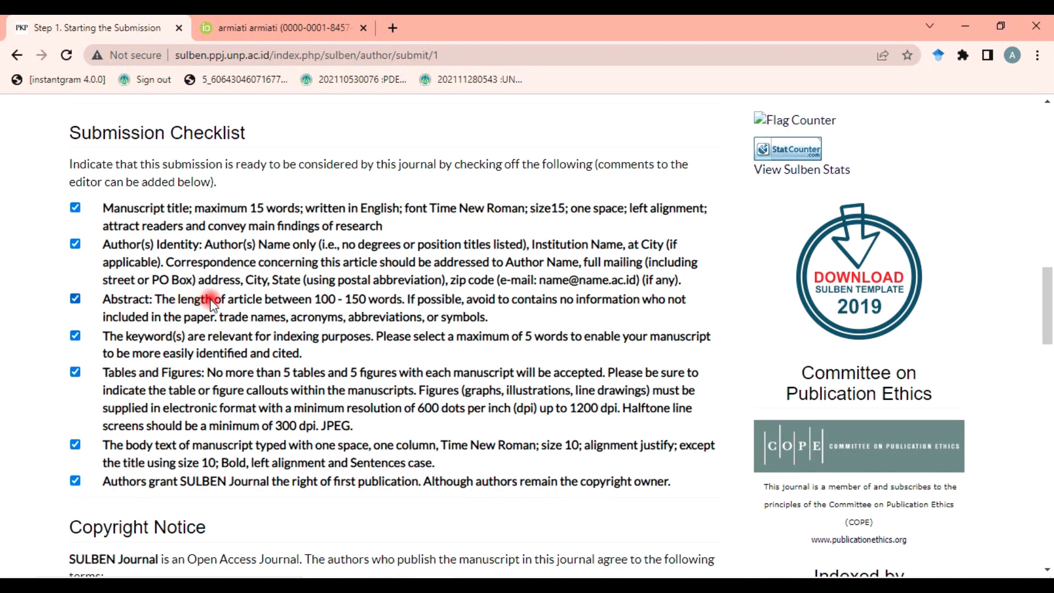
Agree to the Copyright Notice terms, leave the editor comments empty, and save and continue to the upload step.
{"action": "scroll", "coordinate": [203, 301], "scroll_direction": "down", "scroll_amount": 3}
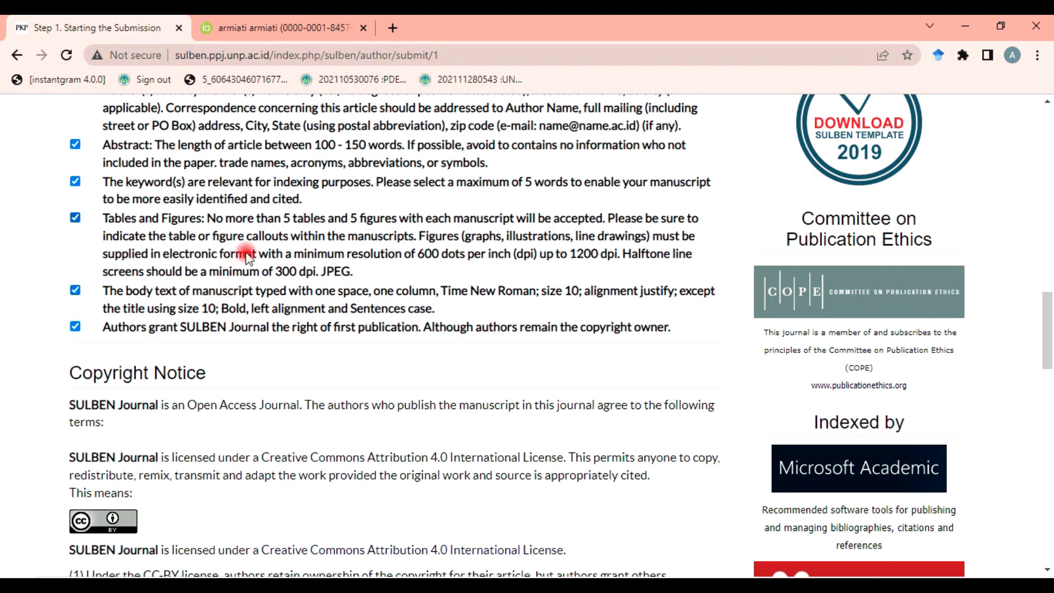
{"action": "scroll", "coordinate": [279, 237], "scroll_direction": "down", "scroll_amount": 7}
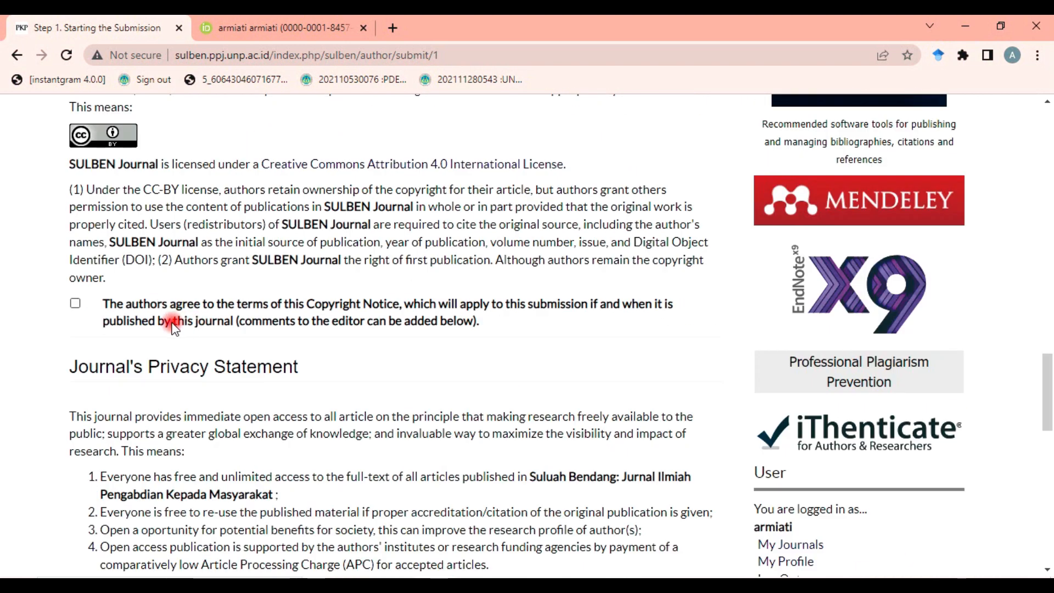
{"action": "left_click", "coordinate": [75, 305]}
{"action": "scroll", "coordinate": [194, 242], "scroll_direction": "down", "scroll_amount": 3}
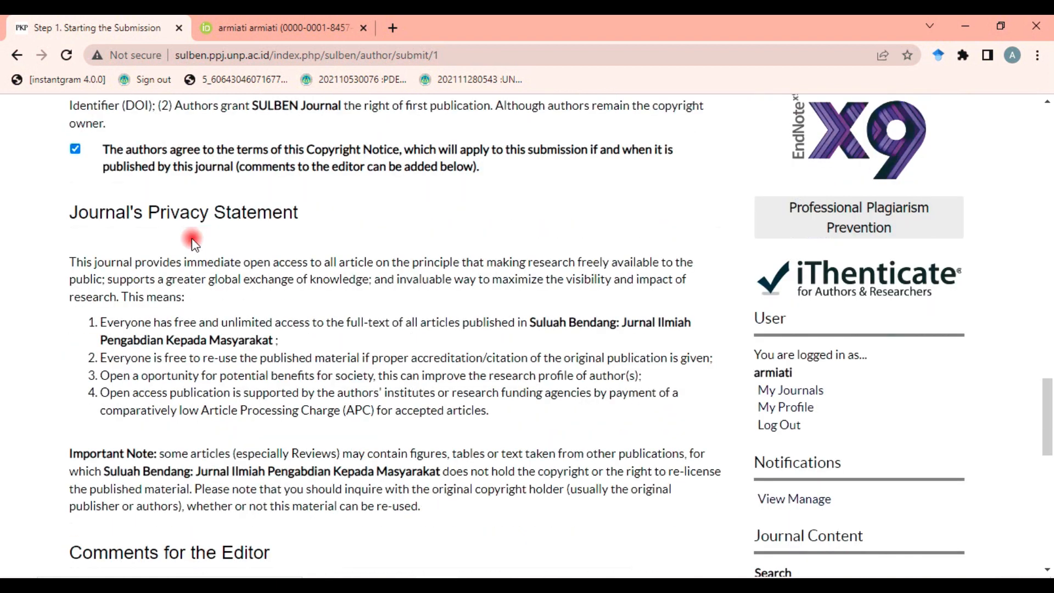
{"action": "scroll", "coordinate": [193, 241], "scroll_direction": "down", "scroll_amount": 3}
{"action": "scroll", "coordinate": [220, 242], "scroll_direction": "down", "scroll_amount": 4}
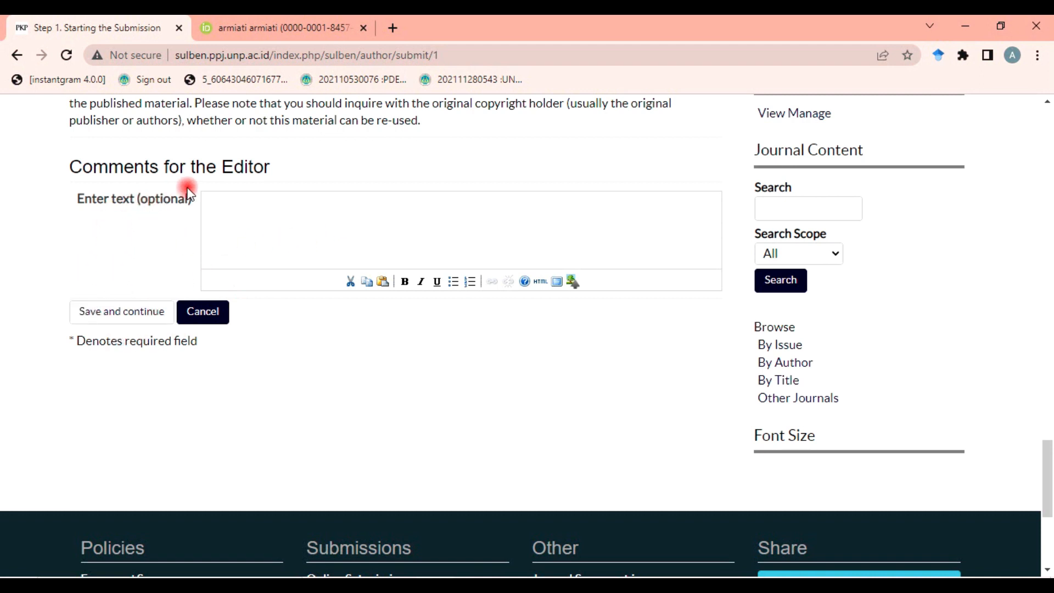
{"action": "left_click", "coordinate": [116, 312]}
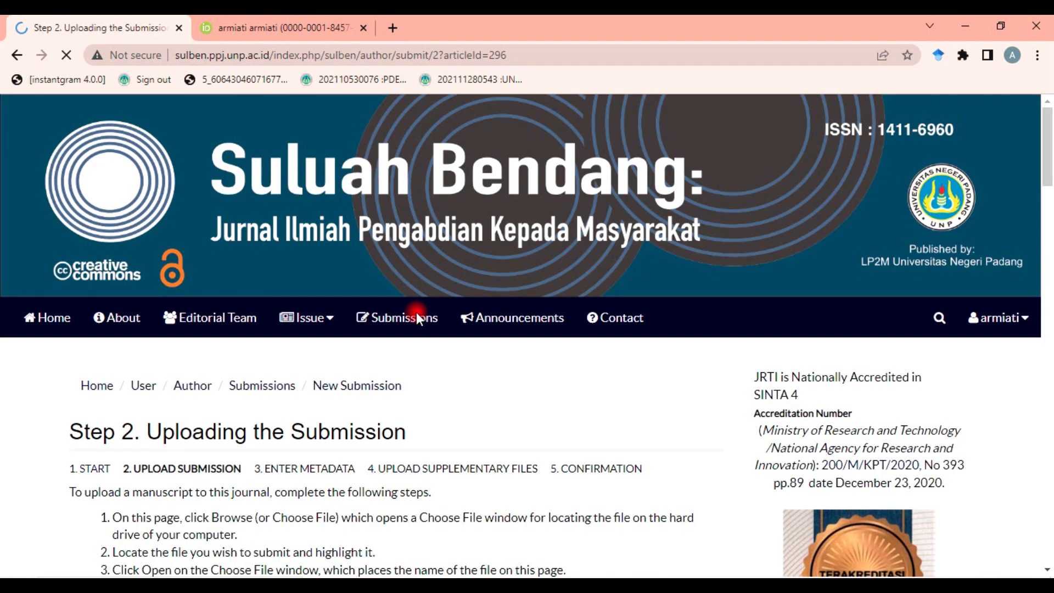
Upload REV - ARTIKEL SULUAH BENDANG PENGABDIAN.docx from Downloads as the submission file and continue to the metadata step.
{"action": "scroll", "coordinate": [362, 324], "scroll_direction": "down", "scroll_amount": 1}
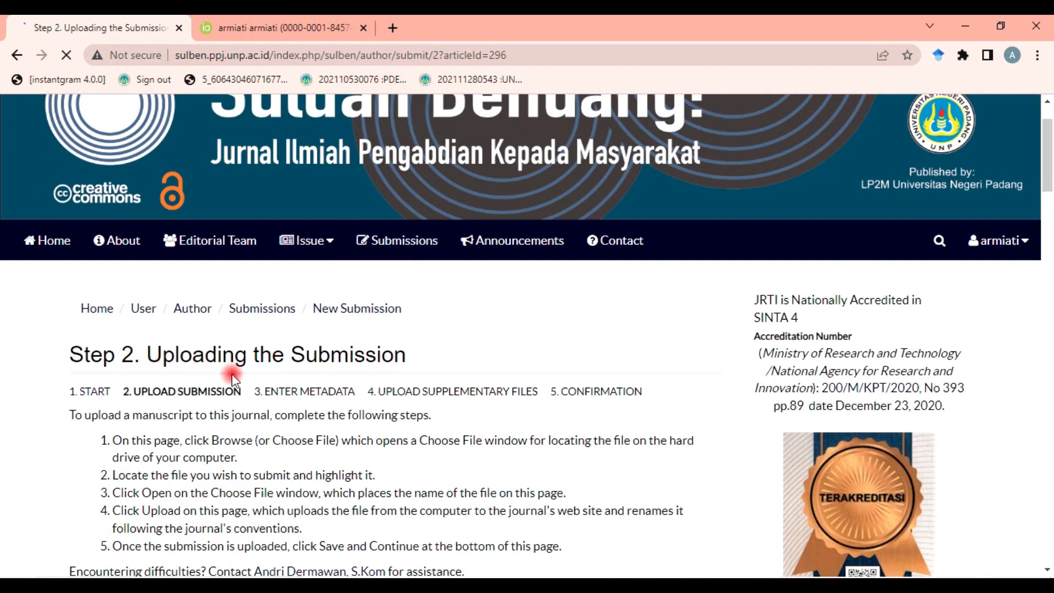
{"action": "scroll", "coordinate": [245, 378], "scroll_direction": "down", "scroll_amount": 2}
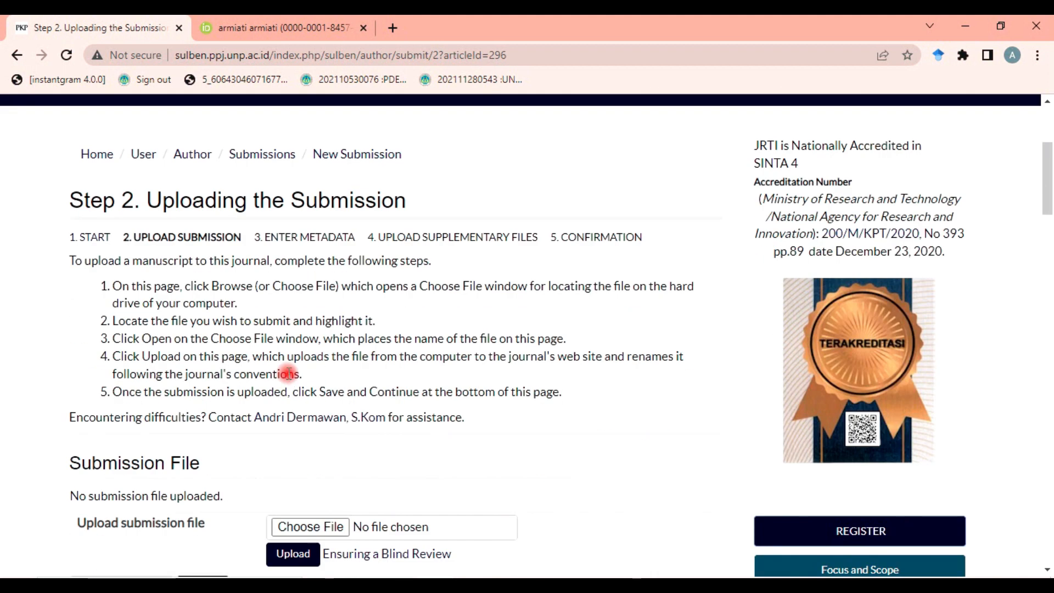
{"action": "scroll", "coordinate": [288, 373], "scroll_direction": "down", "scroll_amount": 2}
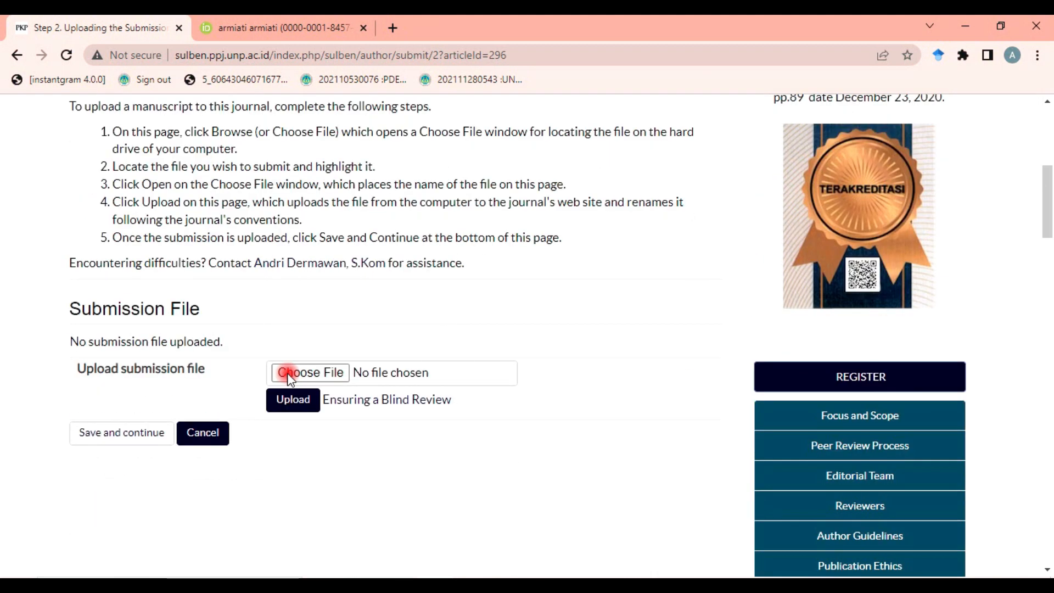
{"action": "left_click", "coordinate": [328, 364]}
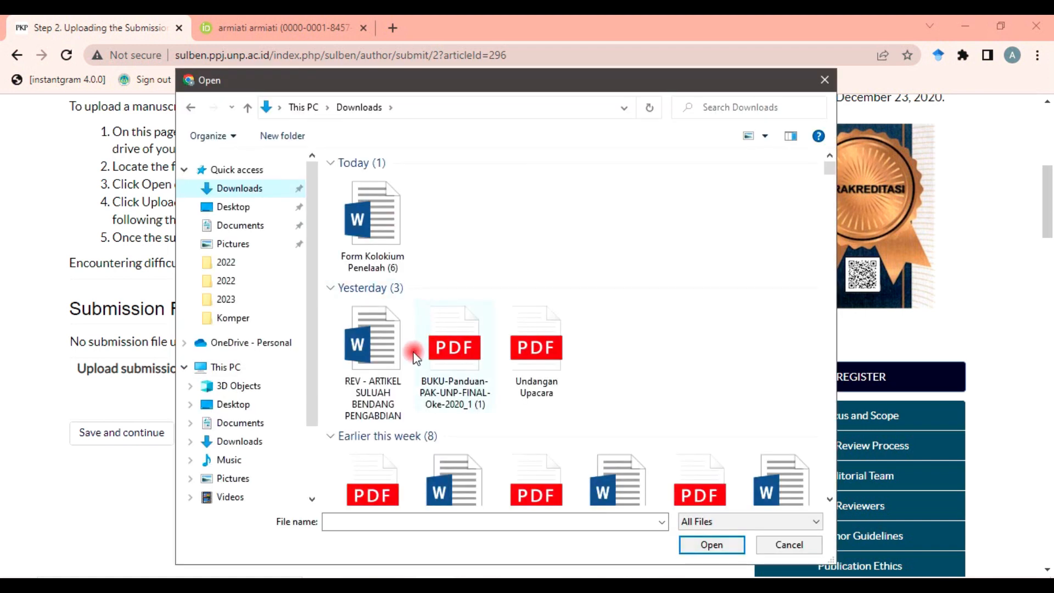
{"action": "left_click", "coordinate": [371, 368]}
{"action": "left_click", "coordinate": [712, 545]}
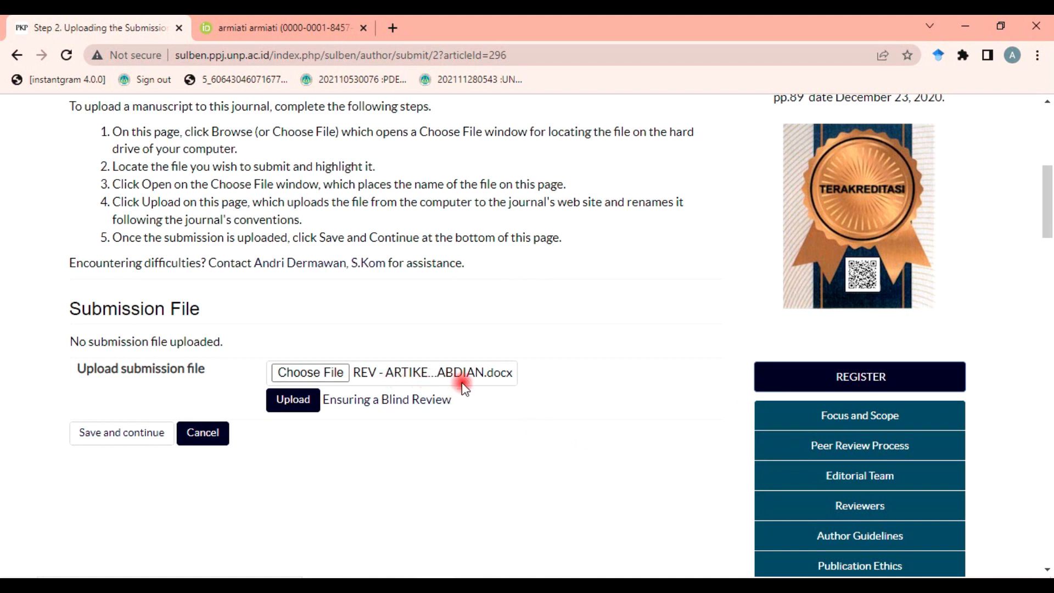
{"action": "left_click", "coordinate": [302, 409]}
{"action": "left_click", "coordinate": [218, 437]}
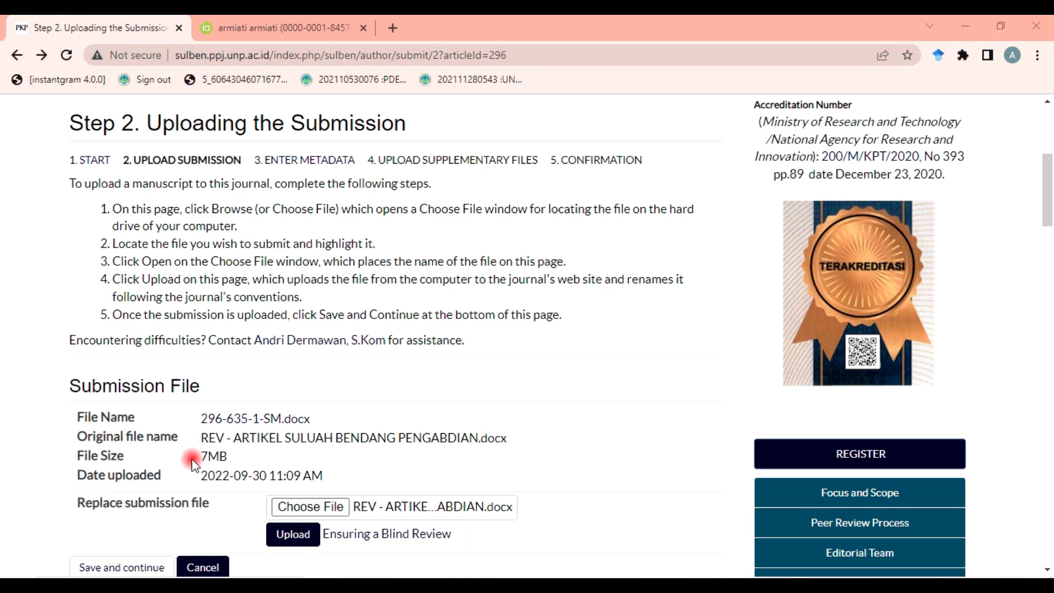
{"action": "scroll", "coordinate": [189, 461], "scroll_direction": "down", "scroll_amount": 3}
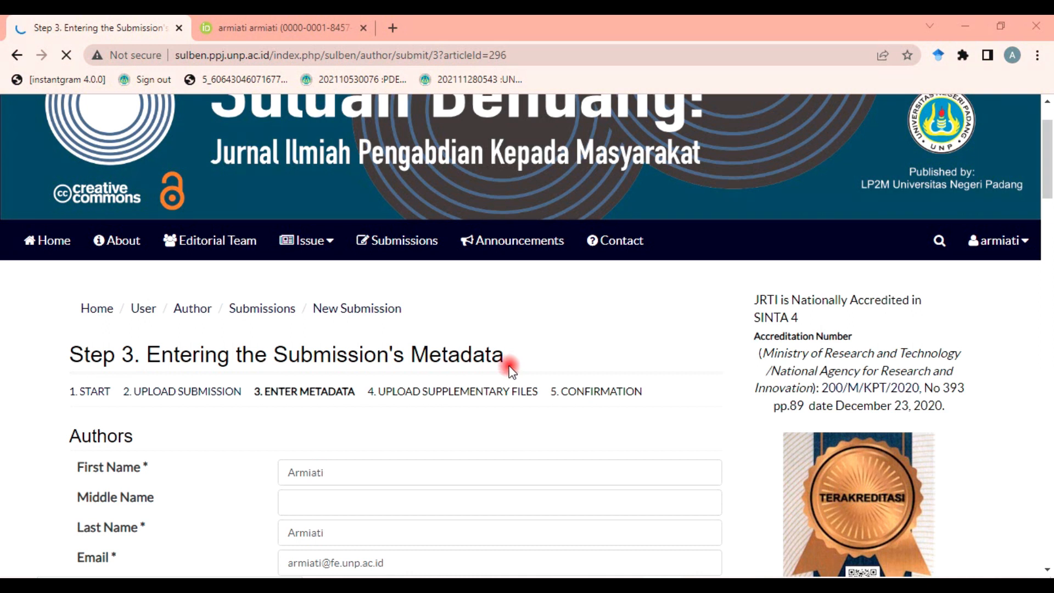
Examine the prefilled author details and the title and abstract fields of the submission's metadata form.
{"action": "scroll", "coordinate": [511, 371], "scroll_direction": "down", "scroll_amount": 3}
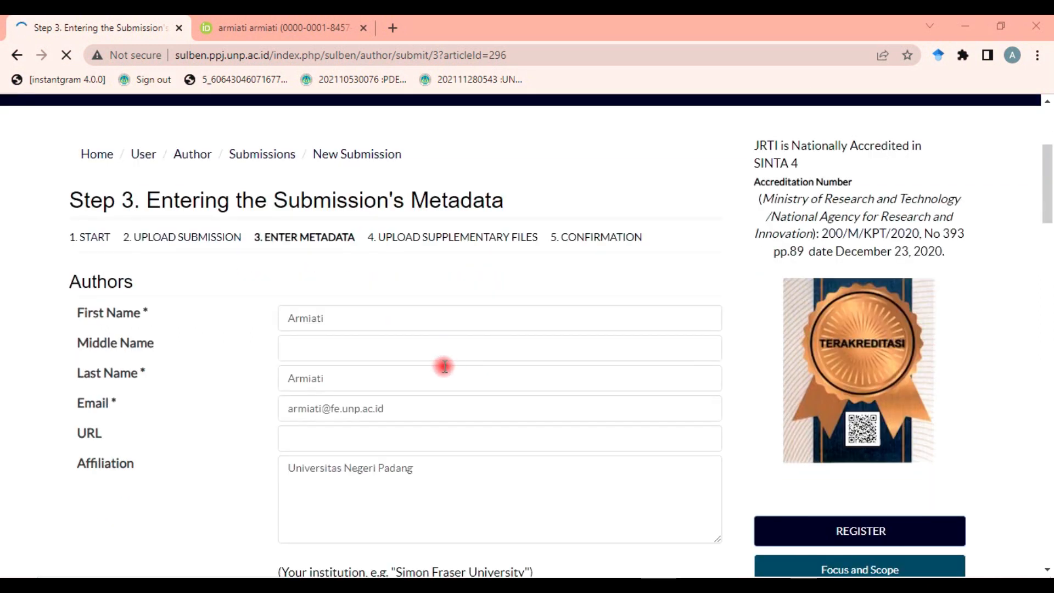
{"action": "scroll", "coordinate": [444, 365], "scroll_direction": "down", "scroll_amount": 3}
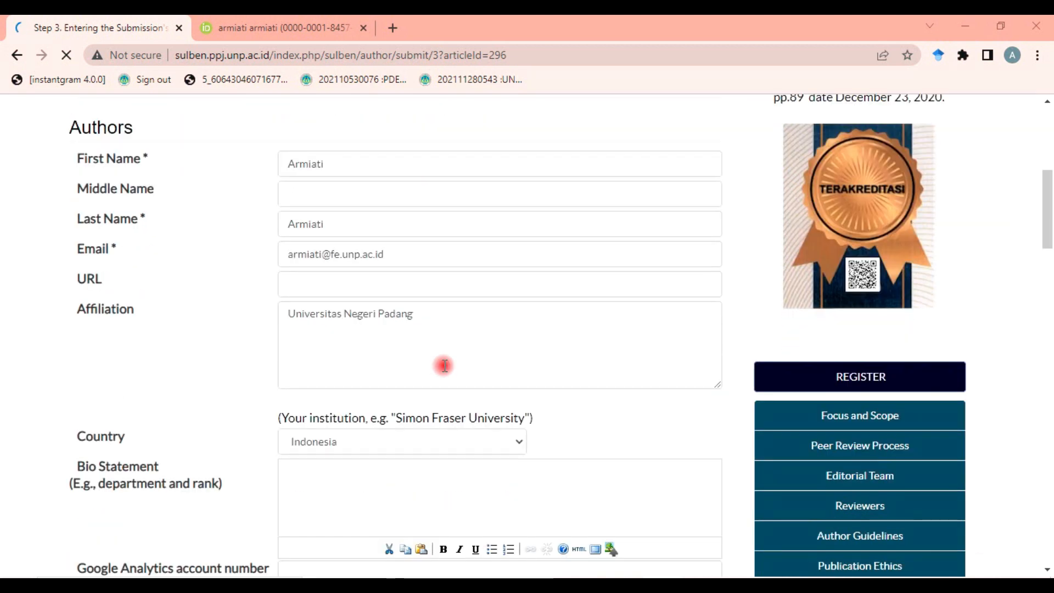
{"action": "scroll", "coordinate": [444, 366], "scroll_direction": "up", "scroll_amount": 3}
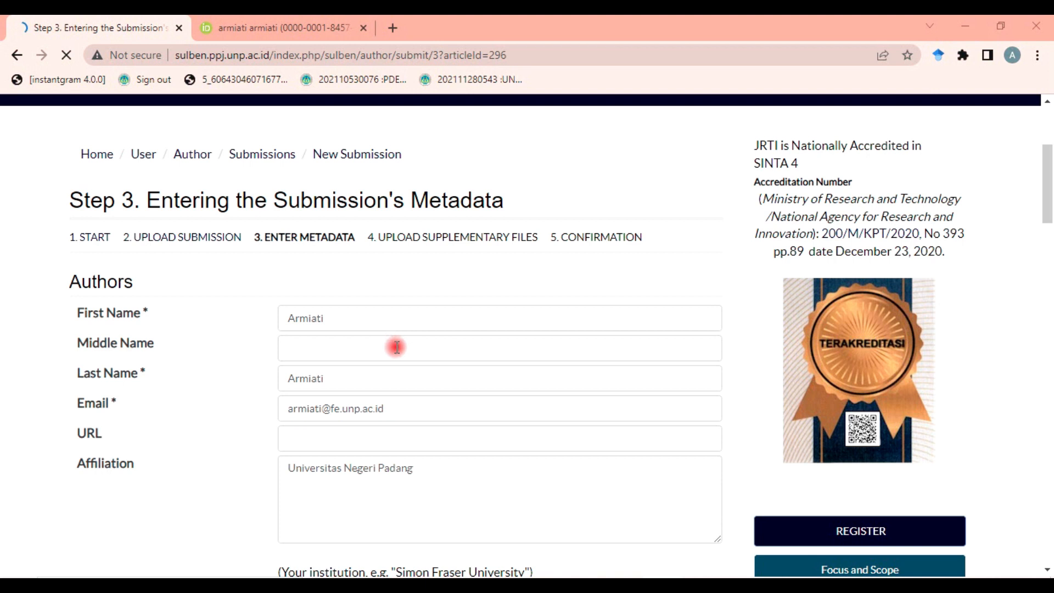
{"action": "scroll", "coordinate": [403, 449], "scroll_direction": "down", "scroll_amount": 4}
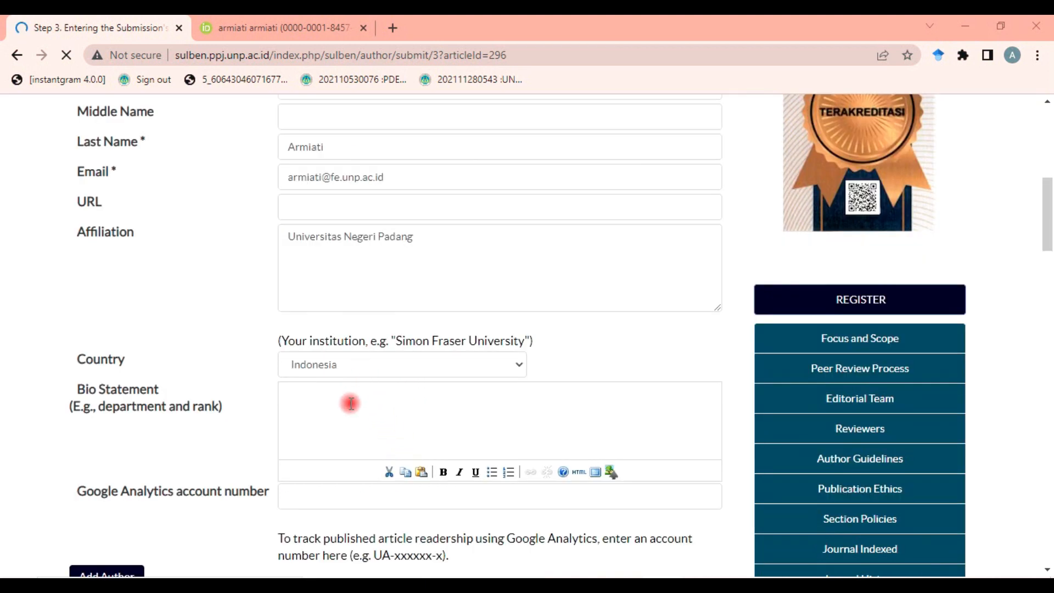
{"action": "scroll", "coordinate": [351, 404], "scroll_direction": "down", "scroll_amount": 3}
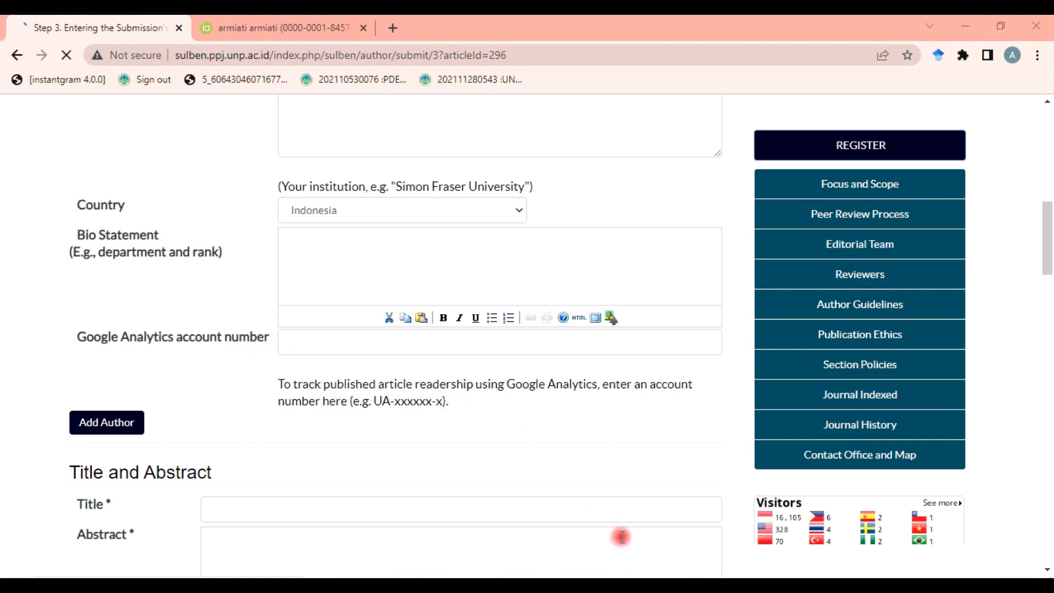
{"action": "mouse_move", "coordinate": [624, 585]}
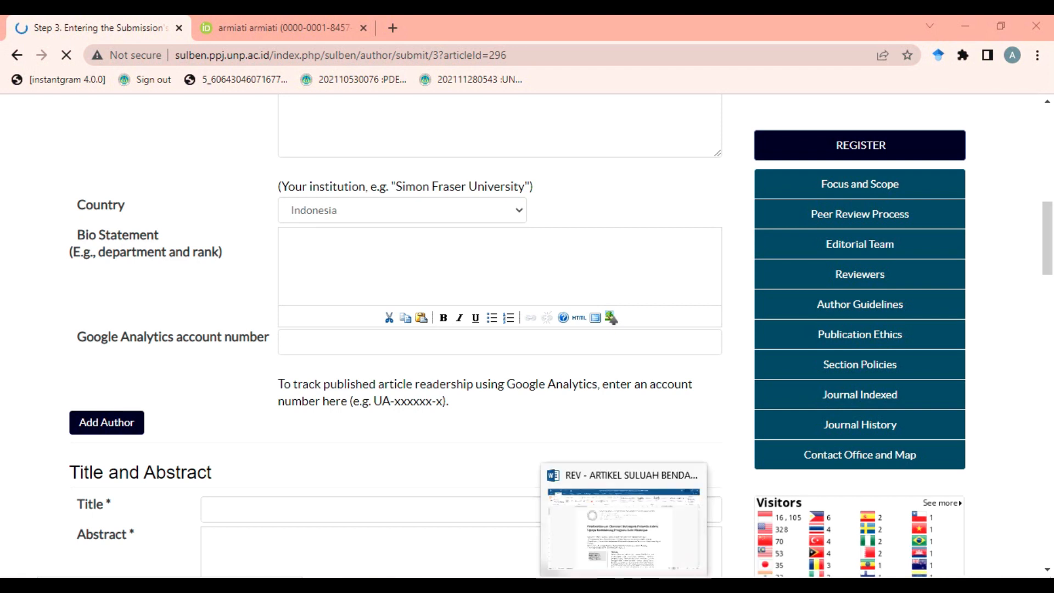
{"action": "scroll", "coordinate": [310, 367], "scroll_direction": "down", "scroll_amount": 3}
{"action": "left_click", "coordinate": [311, 355]}
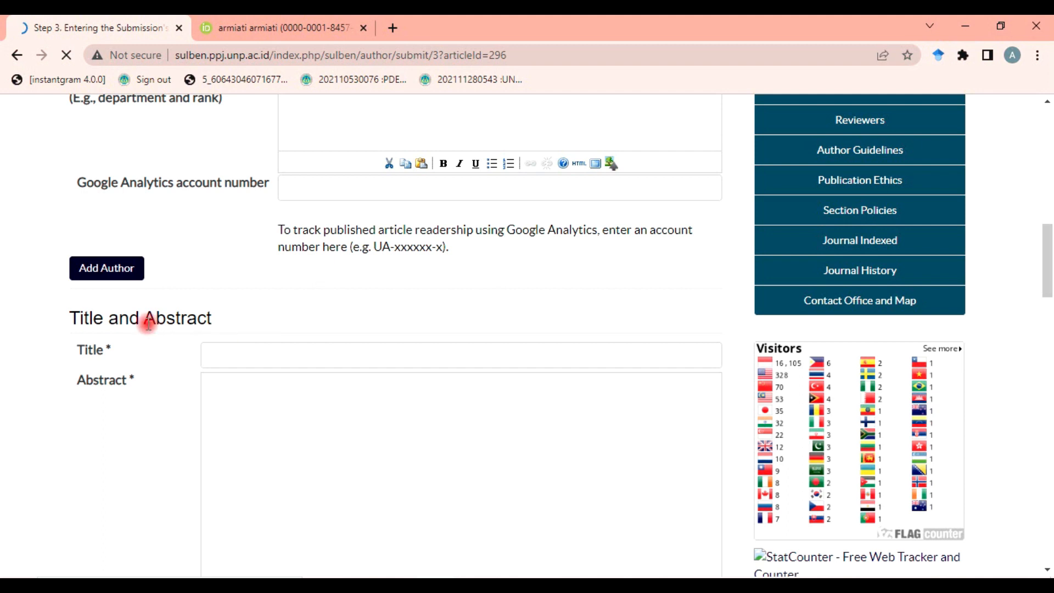
Enter "Departemen Pendidikan Ekonomi" as the first author's bio statement.
{"action": "scroll", "coordinate": [224, 332], "scroll_direction": "up", "scroll_amount": 3}
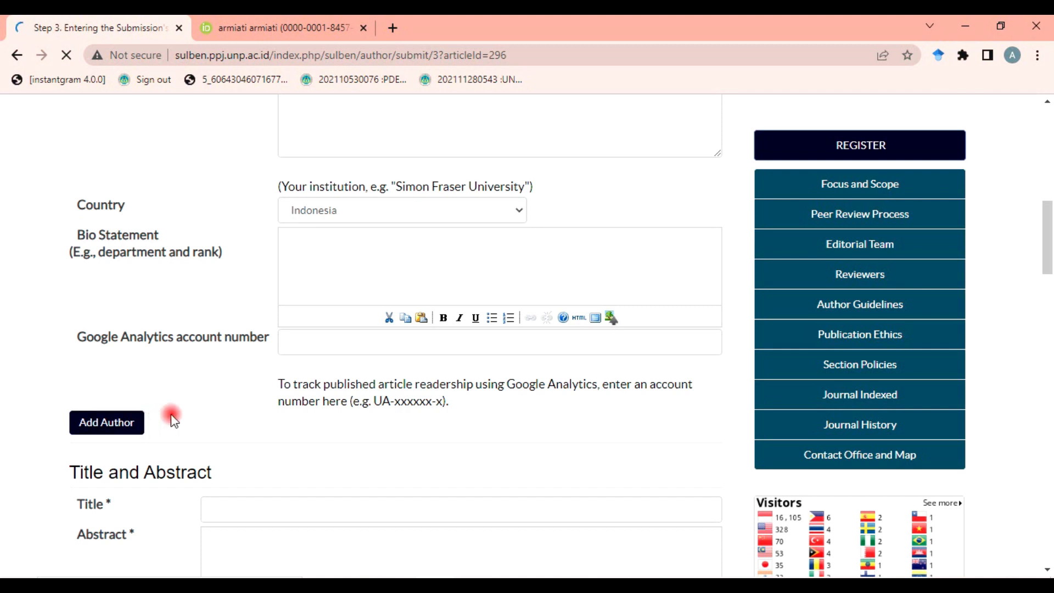
{"action": "left_click", "coordinate": [346, 263]}
{"action": "type", "text": "partemen Pendidikan EKonomi"}
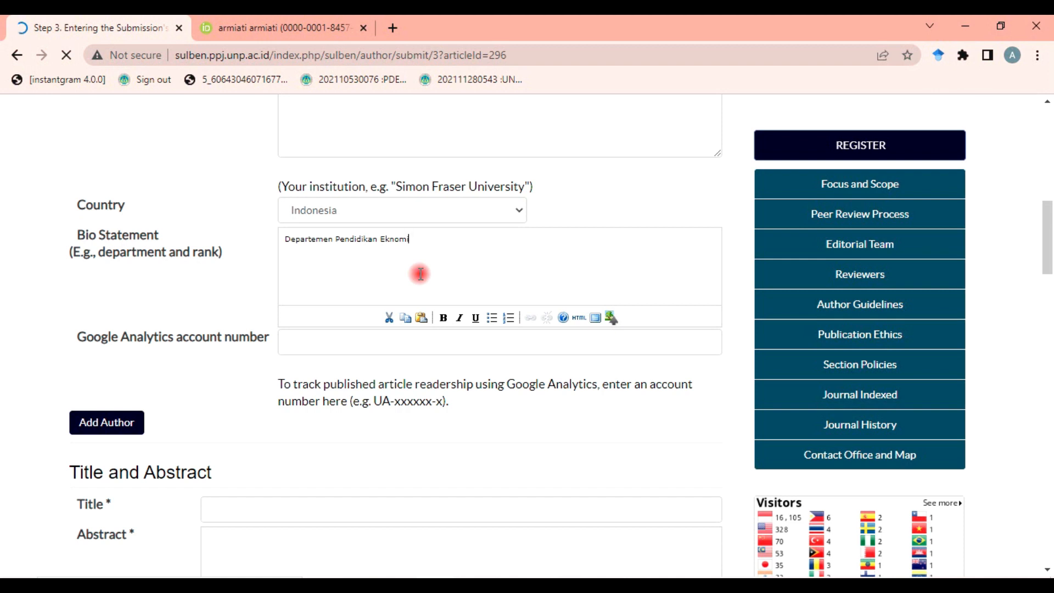
{"action": "key", "text": "Right"}
{"action": "type", "text": "o"}
Add a second author entry to the submission and look over both author blocks.
{"action": "left_click", "coordinate": [132, 427]}
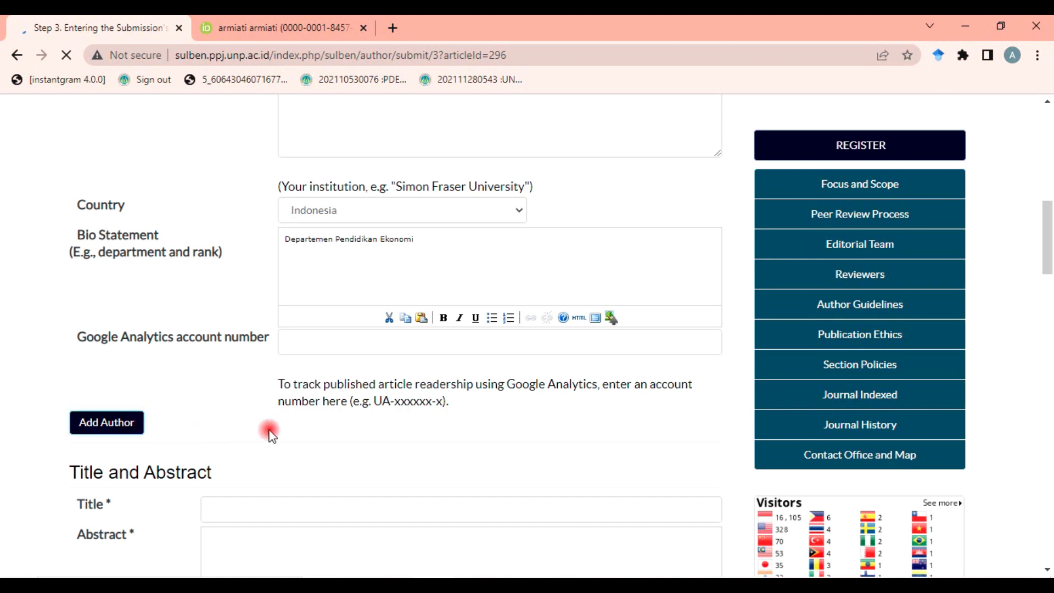
{"action": "scroll", "coordinate": [317, 213], "scroll_direction": "down", "scroll_amount": 4}
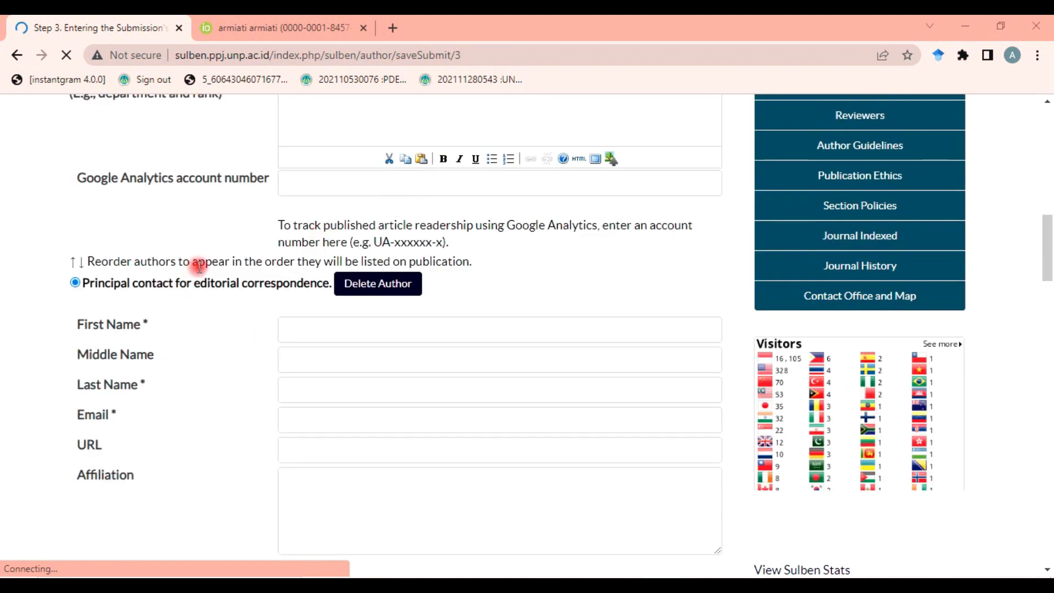
{"action": "scroll", "coordinate": [199, 266], "scroll_direction": "up", "scroll_amount": 6}
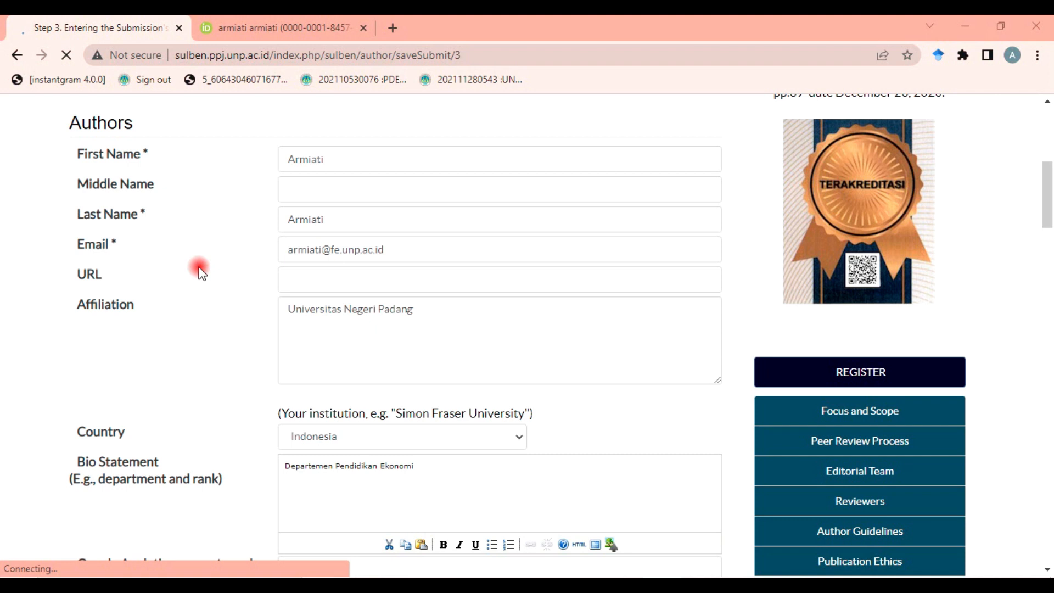
{"action": "scroll", "coordinate": [199, 265], "scroll_direction": "down", "scroll_amount": 5}
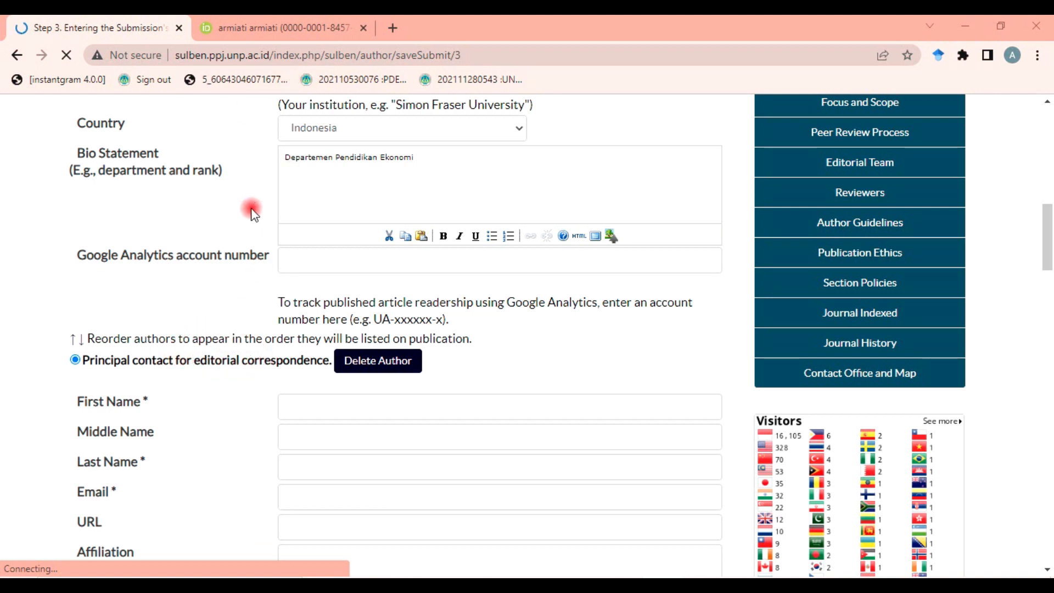
{"action": "scroll", "coordinate": [244, 209], "scroll_direction": "up", "scroll_amount": 5}
{"action": "scroll", "coordinate": [202, 252], "scroll_direction": "up", "scroll_amount": 2}
{"action": "scroll", "coordinate": [202, 255], "scroll_direction": "down", "scroll_amount": 8}
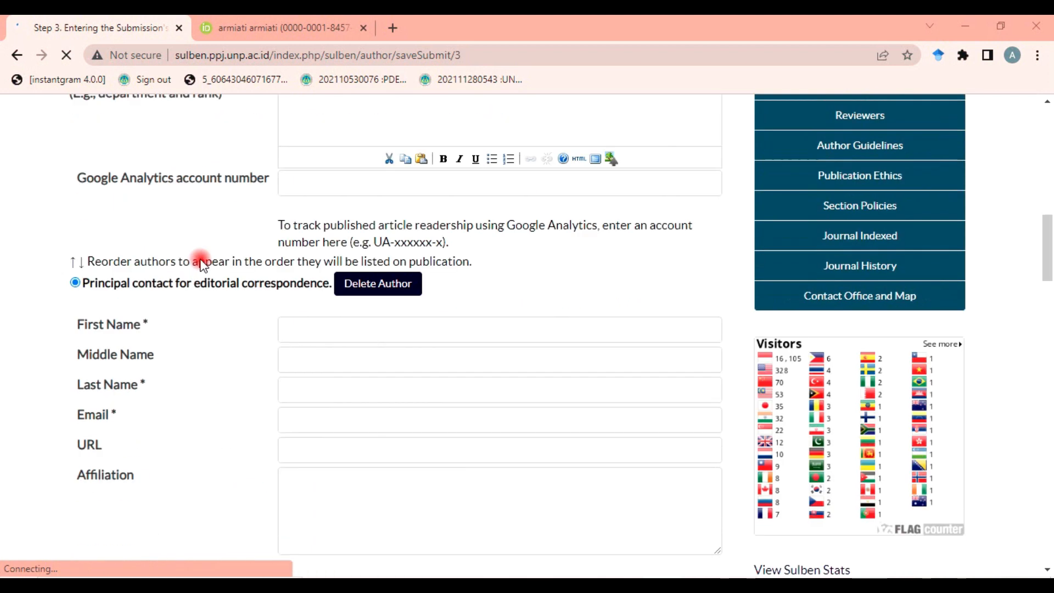
Fill in the second author's first name, last name and e-mail, checking the author list in the Word manuscript.
{"action": "left_click", "coordinate": [74, 282]}
{"action": "left_click", "coordinate": [333, 333]}
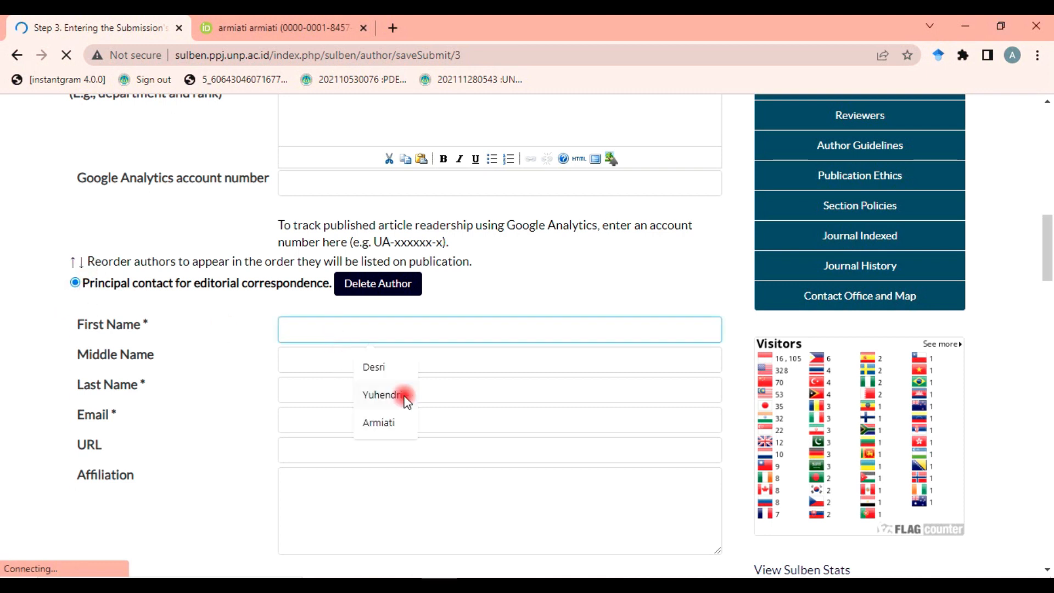
{"action": "key", "text": "alt+Tab"}
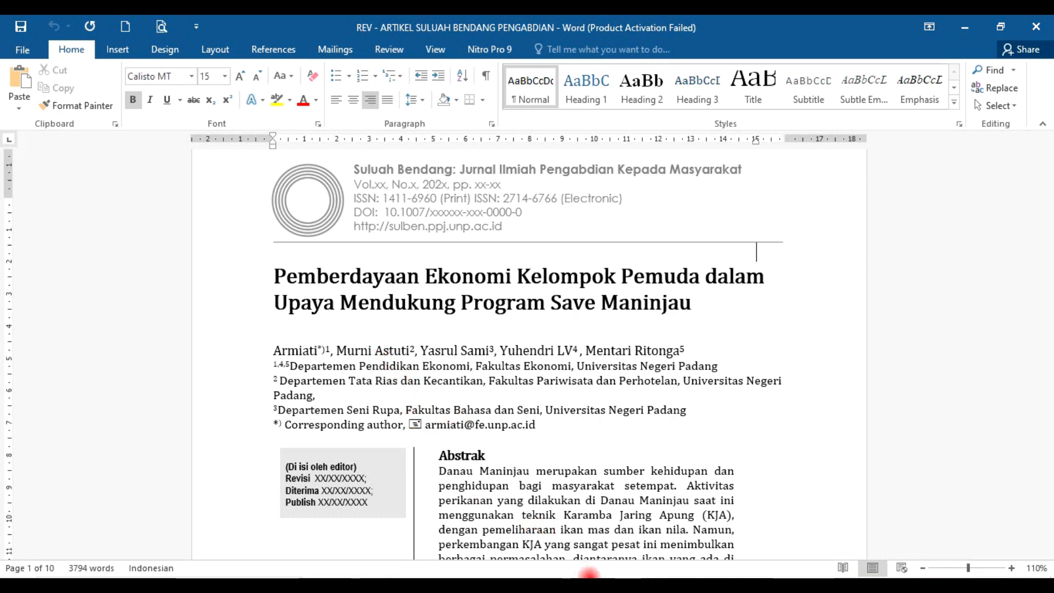
{"action": "key", "text": "alt+Tab"}
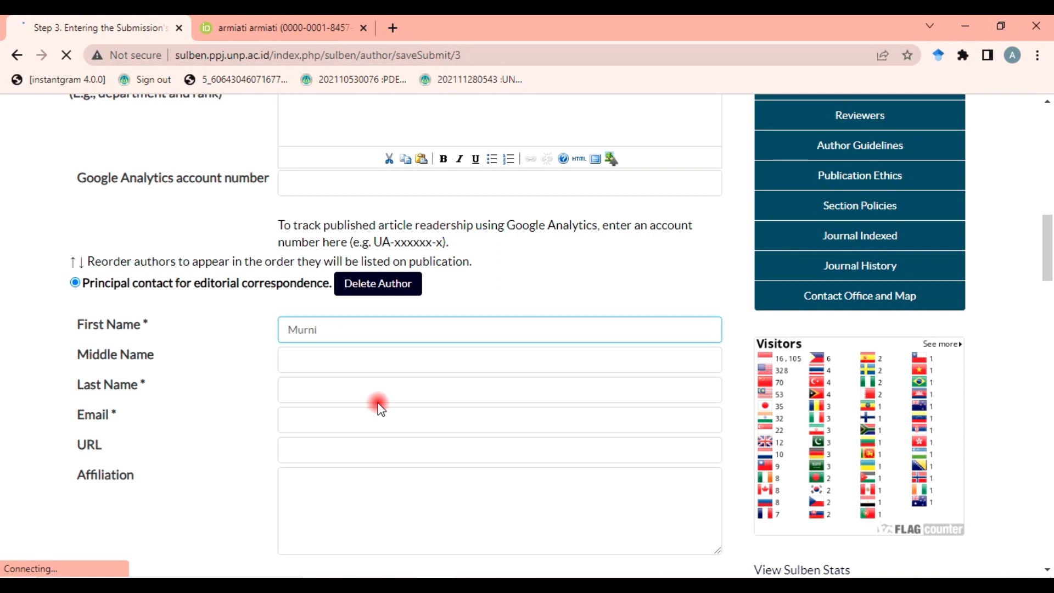
{"action": "left_click", "coordinate": [304, 389]}
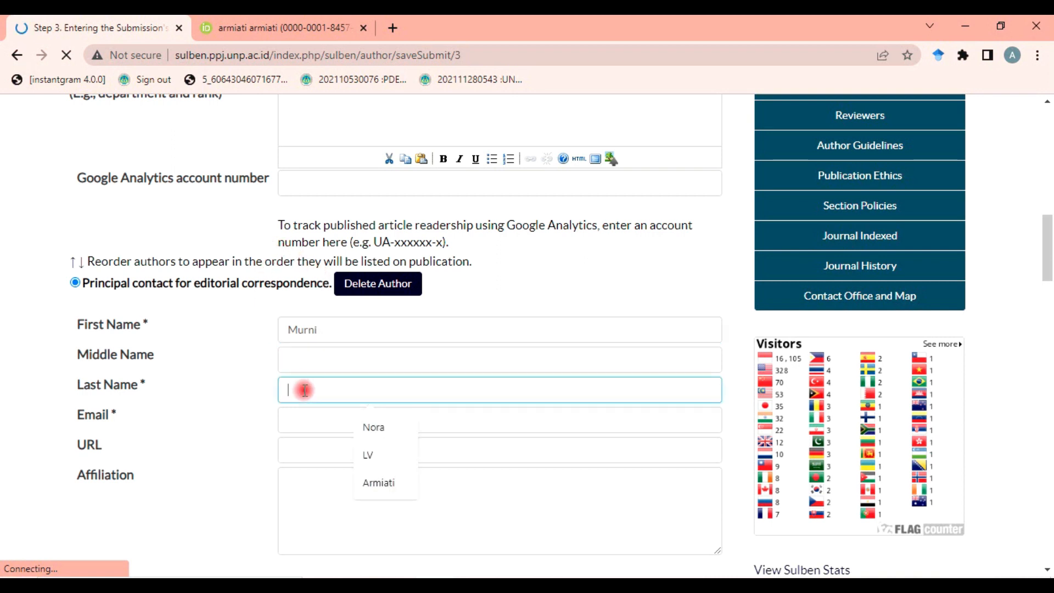
{"action": "type", "text": "Astuti"}
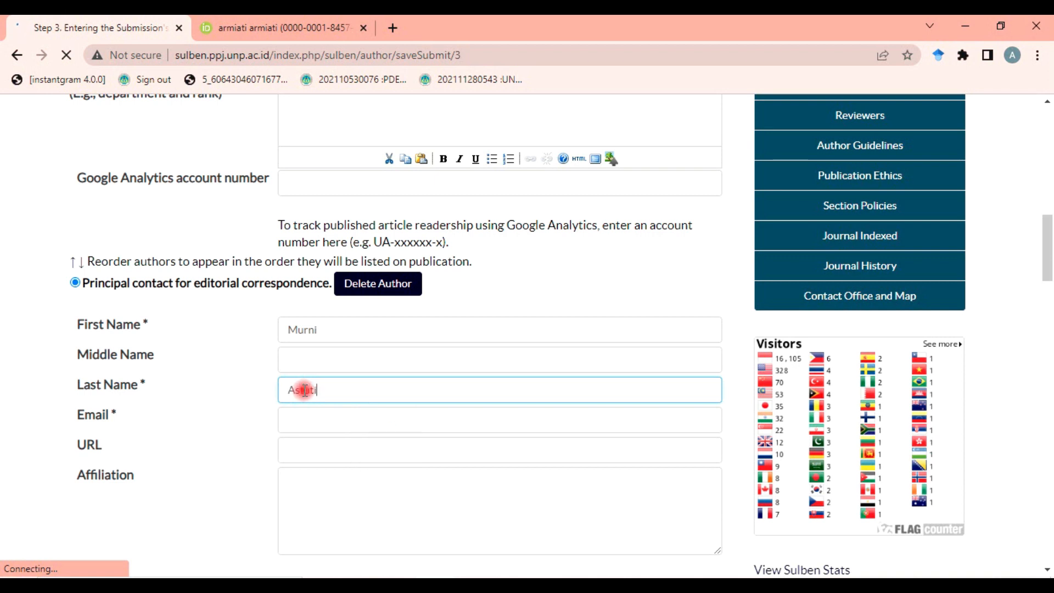
{"action": "left_click", "coordinate": [305, 424]}
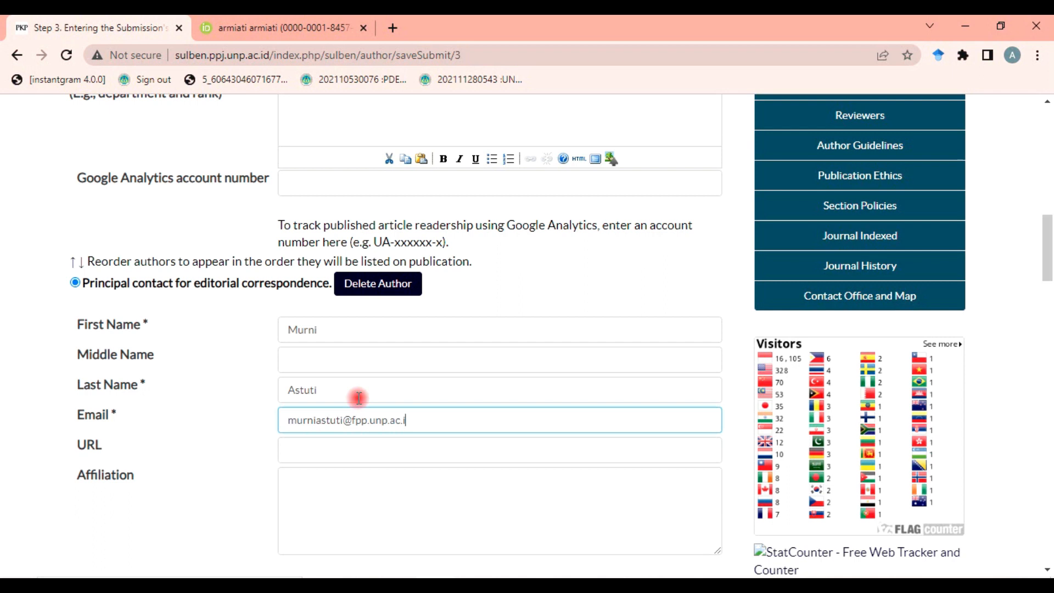
{"action": "type", "text": "d"}
Set the second author's affiliation to "Universitas Negeri Padang" and the country to Indonesia.
{"action": "scroll", "coordinate": [358, 417], "scroll_direction": "down", "scroll_amount": 1}
{"action": "left_click", "coordinate": [352, 418]}
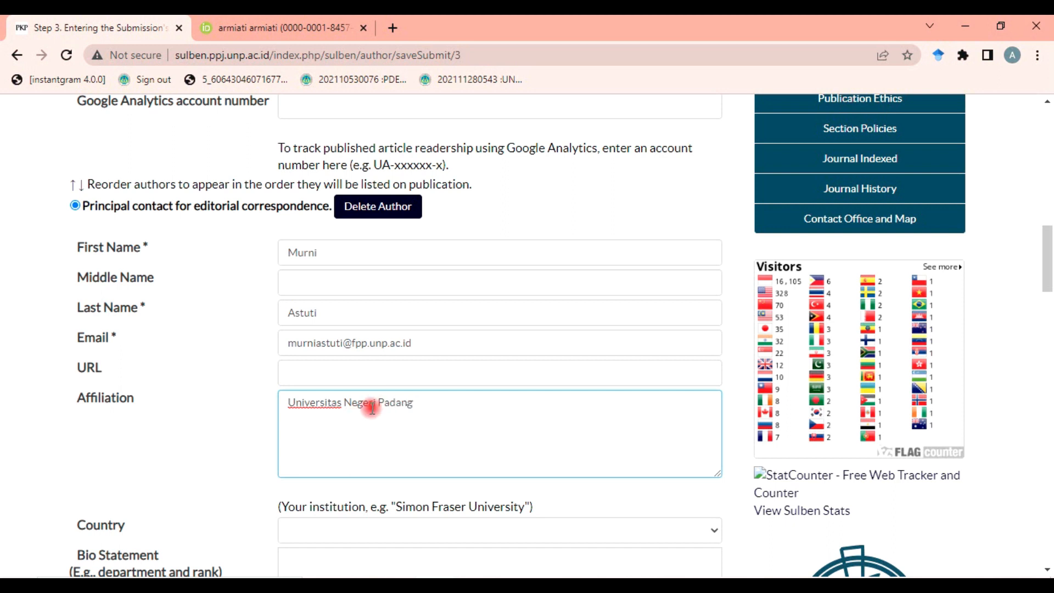
{"action": "scroll", "coordinate": [362, 414], "scroll_direction": "down", "scroll_amount": 2}
{"action": "left_click", "coordinate": [334, 356]}
{"action": "left_click", "coordinate": [348, 376]}
{"action": "type", "text": "india"}
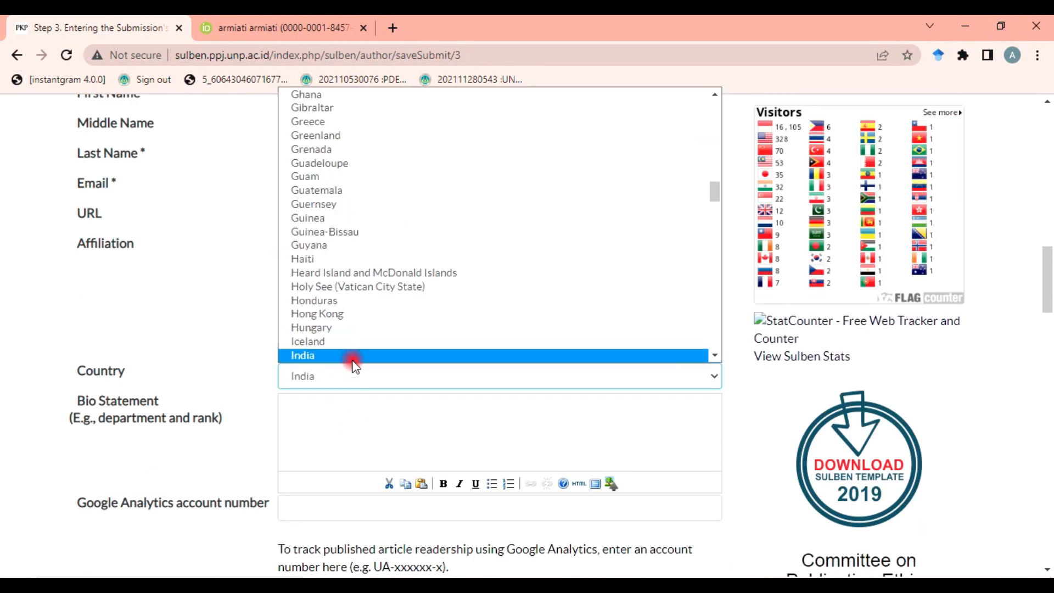
{"action": "scroll", "coordinate": [358, 308], "scroll_direction": "down", "scroll_amount": 5}
{"action": "scroll", "coordinate": [349, 273], "scroll_direction": "up", "scroll_amount": 2}
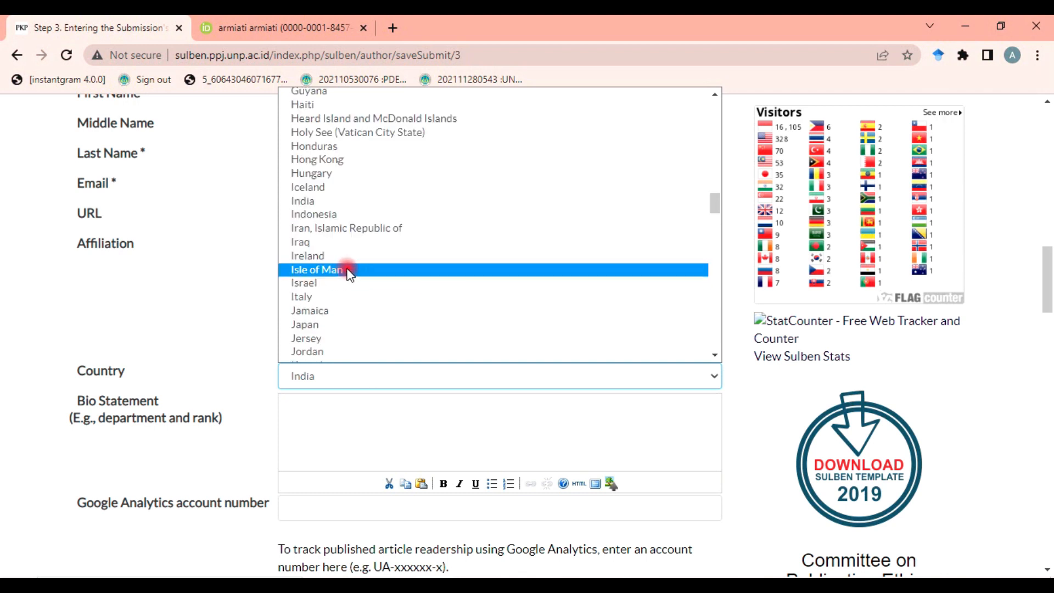
{"action": "left_click", "coordinate": [344, 213]}
Enter "Departemen Tata Rias dan Kecantikan" as the second author's bio statement and fill in the Google Analytics account number.
{"action": "left_click", "coordinate": [332, 417]}
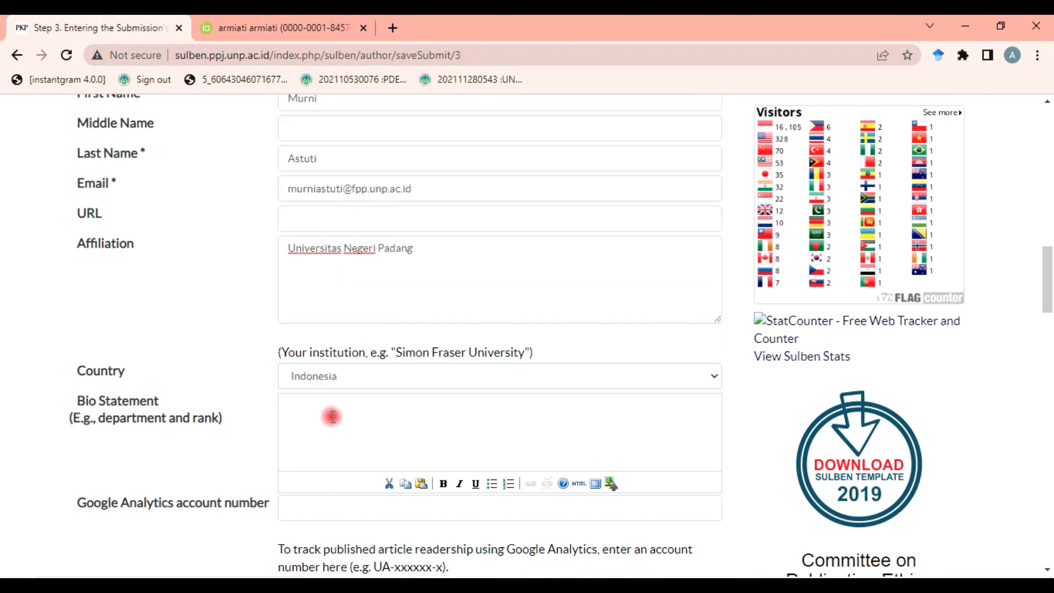
{"action": "type", "text": "Departemen Tata Rias dan Kecantikan"}
{"action": "scroll", "coordinate": [332, 420], "scroll_direction": "down", "scroll_amount": 1}
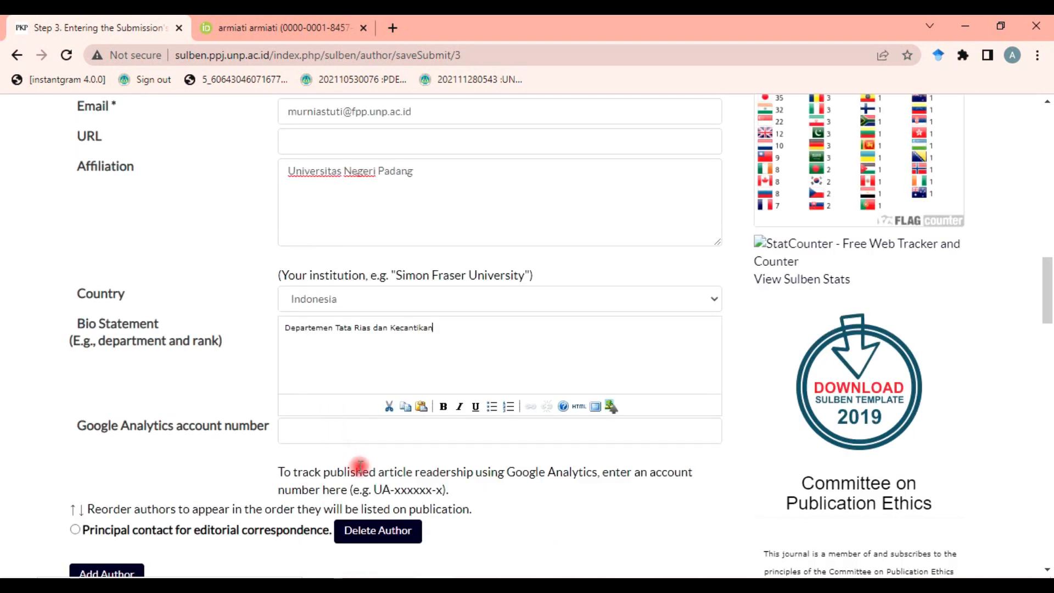
{"action": "left_click", "coordinate": [365, 431]}
{"action": "type", "text": "QFyGxyQAAAAJ"}
{"action": "scroll", "coordinate": [369, 370], "scroll_direction": "up", "scroll_amount": 9}
{"action": "scroll", "coordinate": [329, 340], "scroll_direction": "down", "scroll_amount": 12}
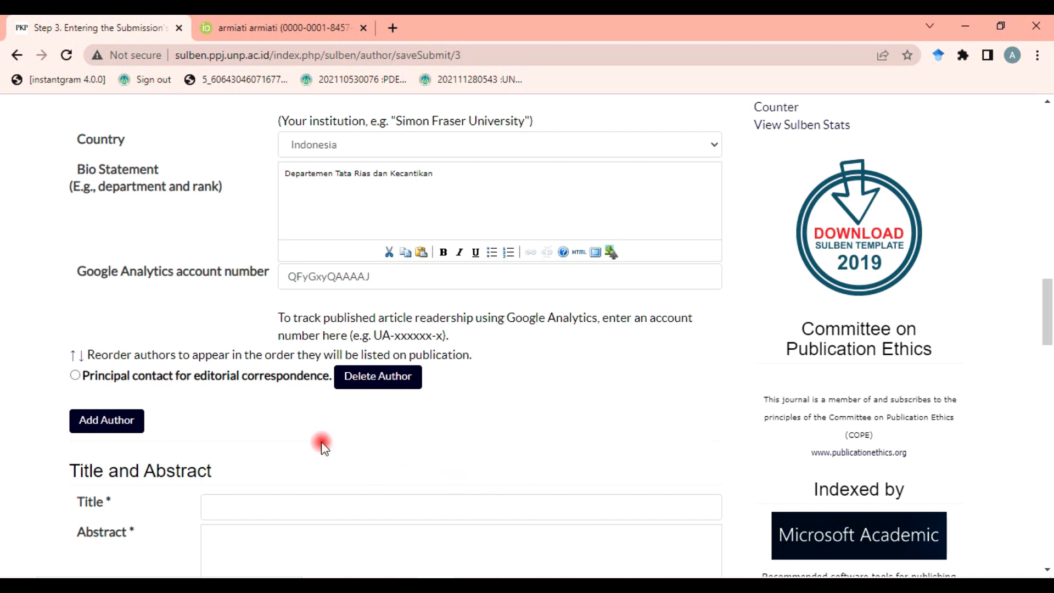
Add another author entry to the submission after the second author's block.
{"action": "left_click", "coordinate": [131, 428]}
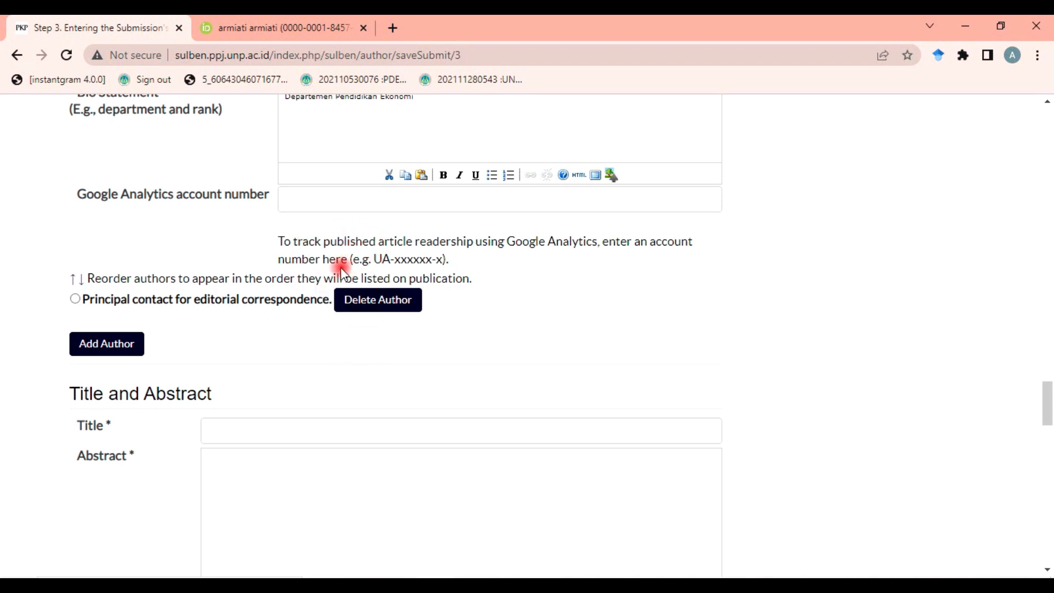
{"action": "scroll", "coordinate": [254, 336], "scroll_direction": "down", "scroll_amount": 1}
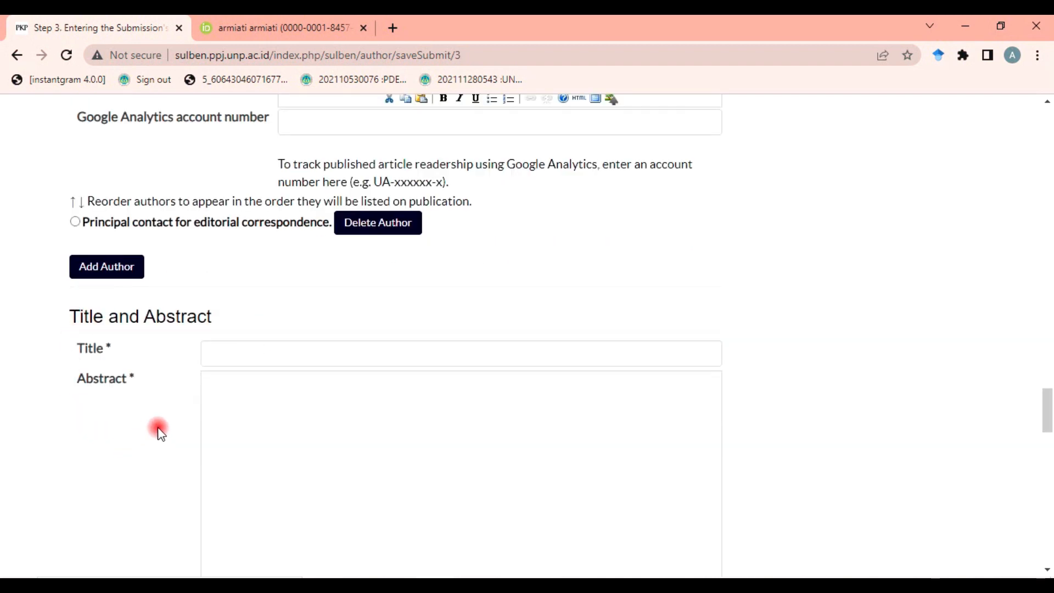
{"action": "scroll", "coordinate": [160, 432], "scroll_direction": "down", "scroll_amount": 1}
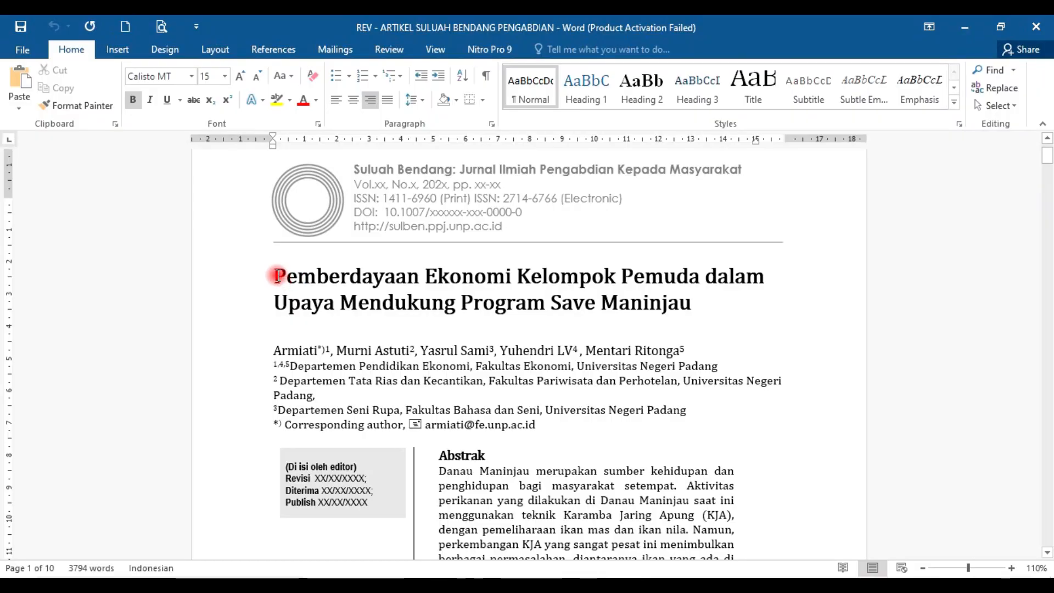
Copy the title "Pemberdayaan Ekonomi Kelompok Pemuda dalam Upaya Mendukung Program Save Maninjau" from the Word manuscript into the submission's title field.
{"action": "left_click_drag", "start_coordinate": [276, 274], "coordinate": [692, 305]}
{"action": "key", "text": "ctrl+c"}
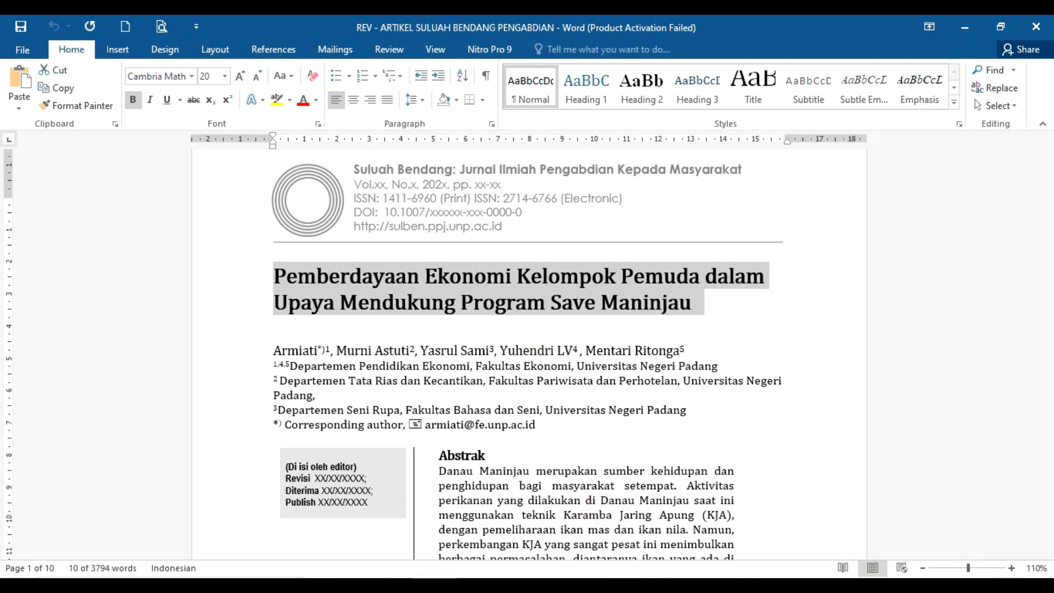
{"action": "left_click", "coordinate": [357, 585]}
{"action": "left_click", "coordinate": [242, 276]}
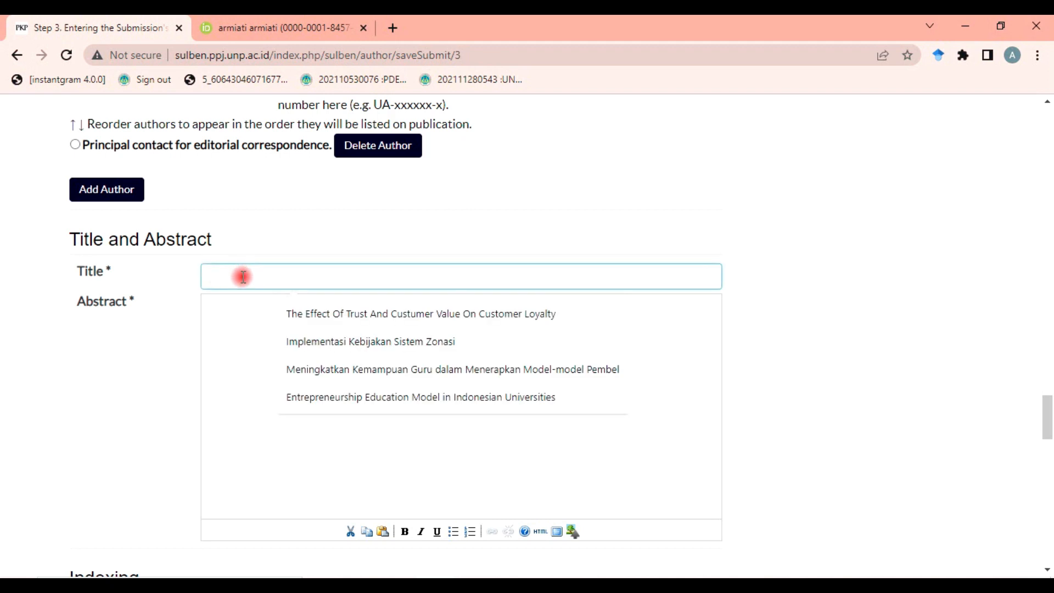
{"action": "key", "text": "ctrl+v"}
Copy the full Abstrak paragraph from the Word manuscript into the submission's abstract field.
{"action": "left_click", "coordinate": [283, 350]}
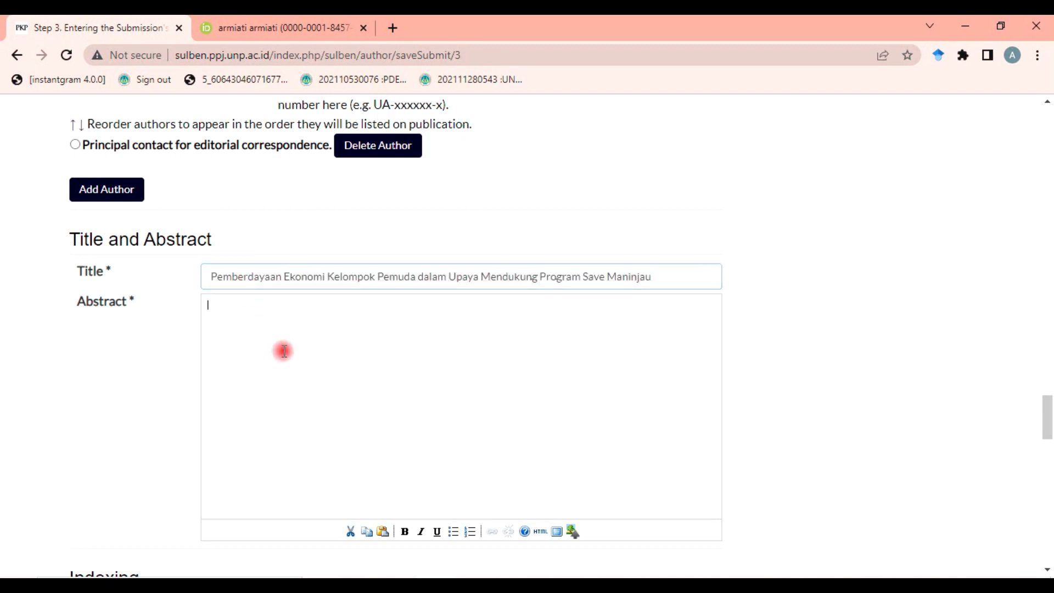
{"action": "scroll", "coordinate": [384, 351], "scroll_direction": "down", "scroll_amount": 4}
{"action": "scroll", "coordinate": [330, 338], "scroll_direction": "up", "scroll_amount": 4}
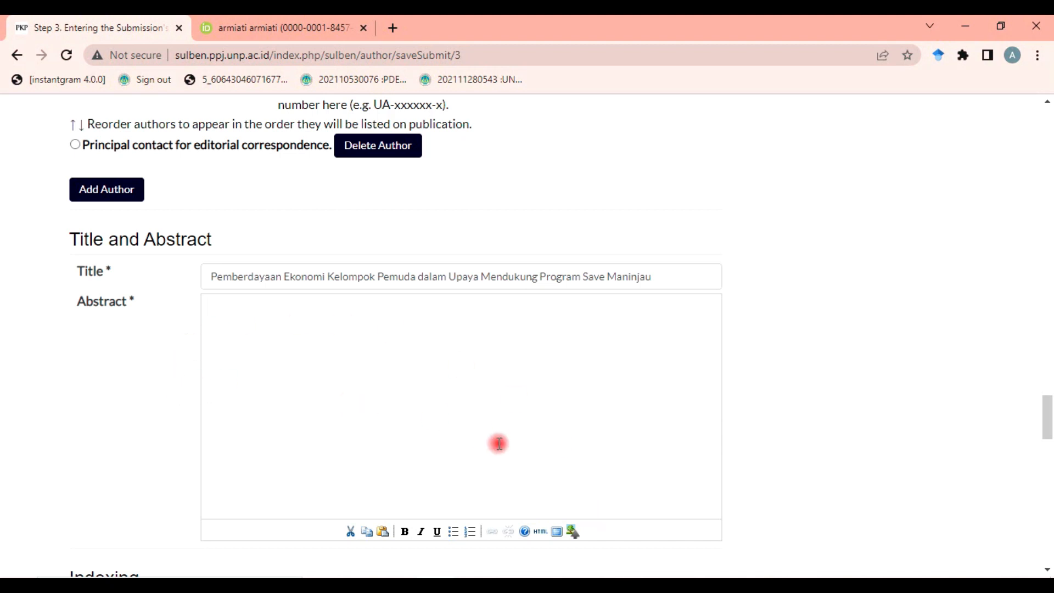
{"action": "left_click", "coordinate": [623, 584]}
{"action": "scroll", "coordinate": [447, 427], "scroll_direction": "down", "scroll_amount": 3}
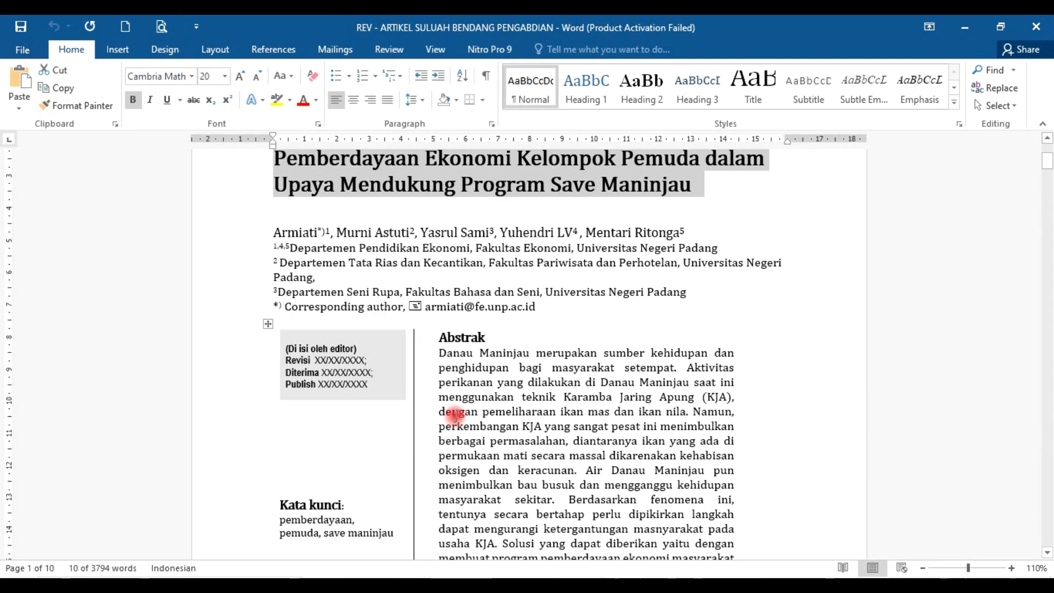
{"action": "left_click_drag", "start_coordinate": [439, 354], "coordinate": [496, 467]}
{"action": "key", "text": "ctrl+c"}
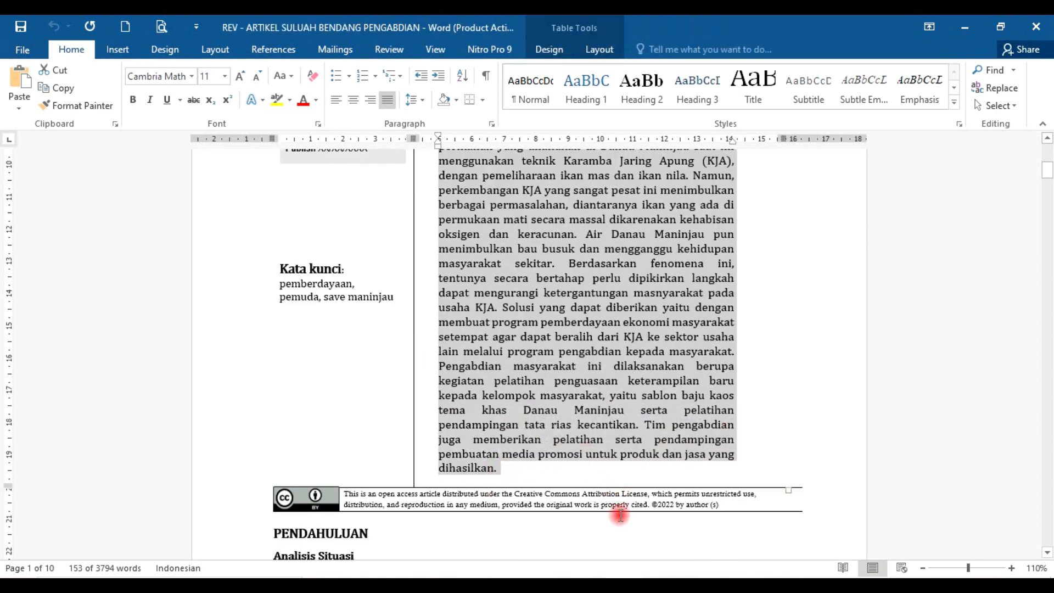
{"action": "left_click", "coordinate": [495, 585]}
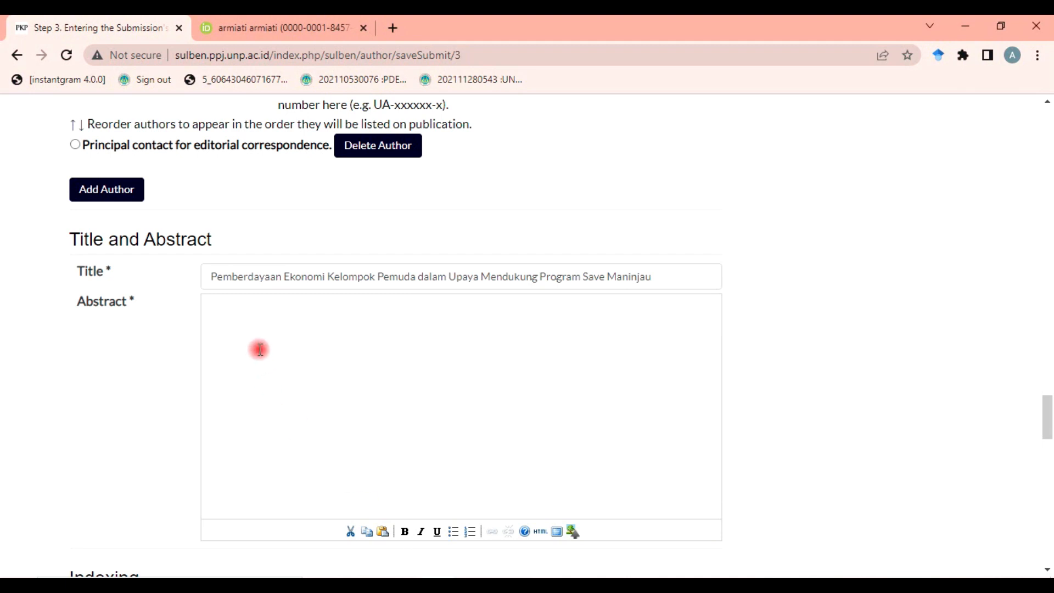
{"action": "key", "text": "ctrl+v"}
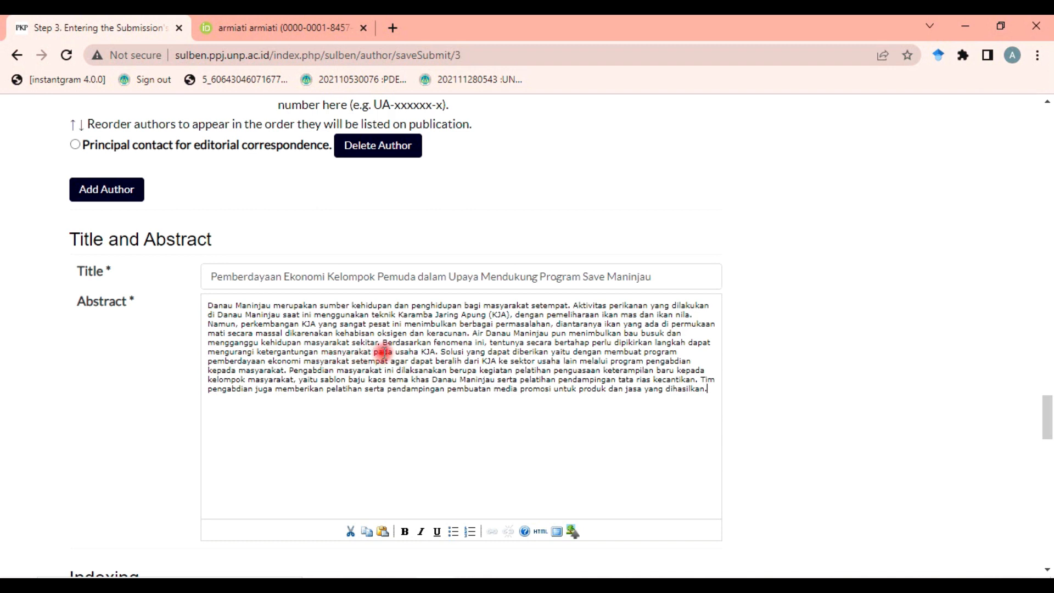
Enter "manajemen" as the academic discipline in the submission's indexing section.
{"action": "scroll", "coordinate": [376, 356], "scroll_direction": "down", "scroll_amount": 4}
{"action": "scroll", "coordinate": [375, 356], "scroll_direction": "down", "scroll_amount": 1}
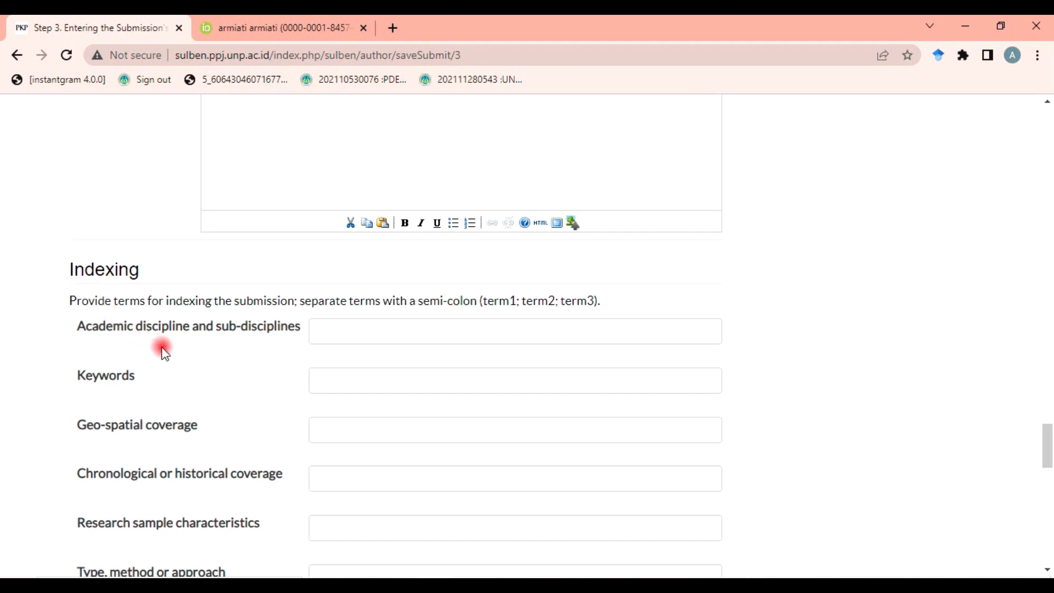
{"action": "left_click", "coordinate": [329, 335]}
{"action": "scroll", "coordinate": [547, 304], "scroll_direction": "up", "scroll_amount": 1}
{"action": "type", "text": "manajemen"}
Copy the keywords "pemberdayaan, pemuda, save maninjau" from the Word manuscript into the indexing section's keywords field.
{"action": "key", "text": "alt+Tab"}
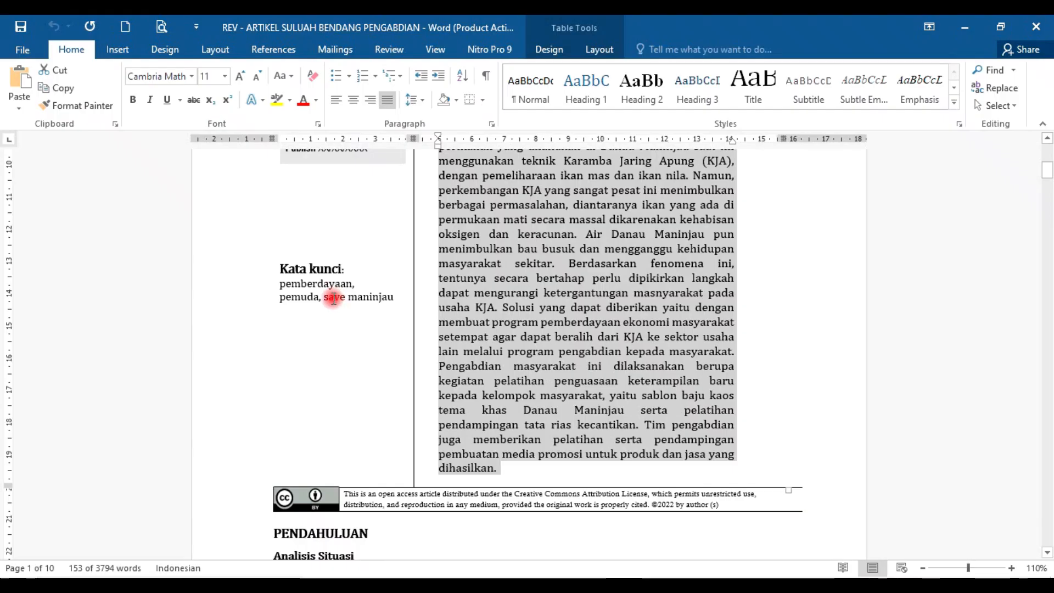
{"action": "scroll", "coordinate": [286, 296], "scroll_direction": "up", "scroll_amount": 1}
{"action": "left_click", "coordinate": [473, 317]}
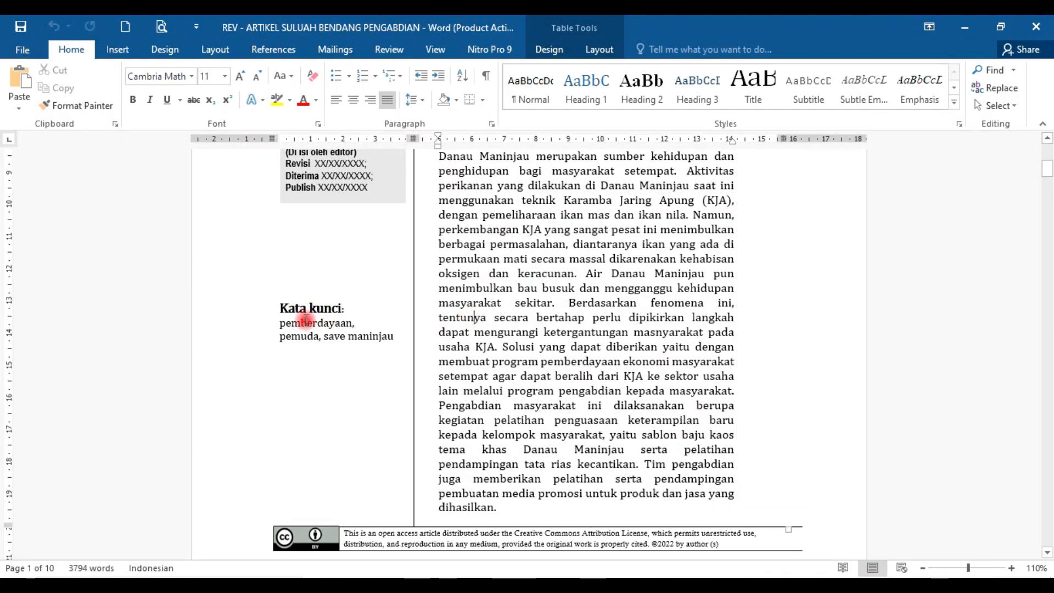
{"action": "scroll", "coordinate": [291, 322], "scroll_direction": "up", "scroll_amount": 1}
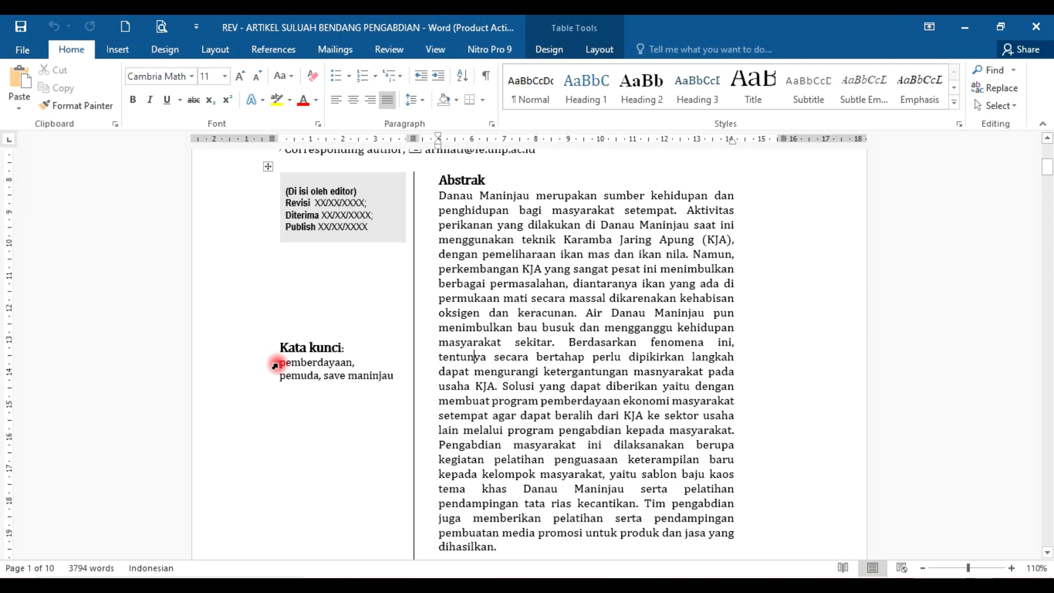
{"action": "left_click_drag", "start_coordinate": [280, 362], "coordinate": [388, 377]}
{"action": "key", "text": "ctrl+c"}
{"action": "key", "text": "alt+Tab"}
{"action": "key", "text": "ctrl+v"}
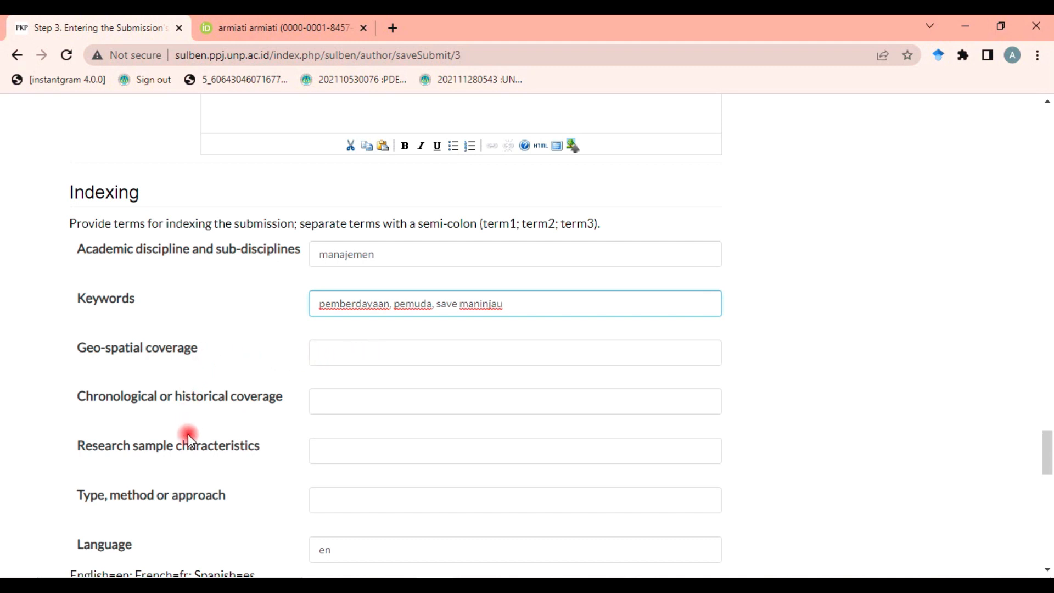
Copy all entries of the manuscript's DAFTAR PUSTAKA from Word into the submission's references field.
{"action": "scroll", "coordinate": [189, 436], "scroll_direction": "down", "scroll_amount": 1}
{"action": "scroll", "coordinate": [203, 425], "scroll_direction": "down", "scroll_amount": 1}
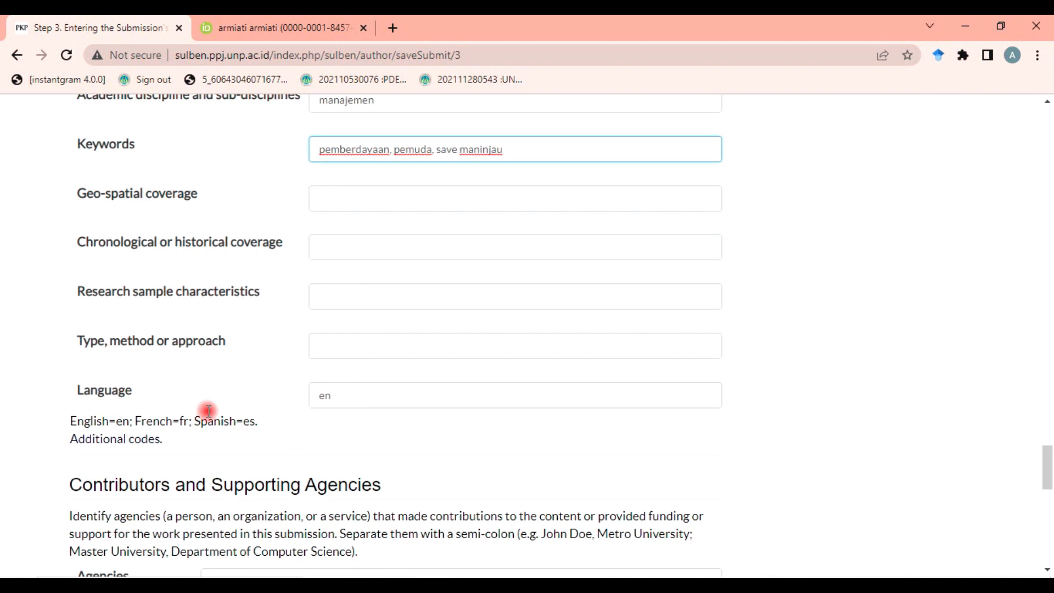
{"action": "scroll", "coordinate": [266, 338], "scroll_direction": "down", "scroll_amount": 4}
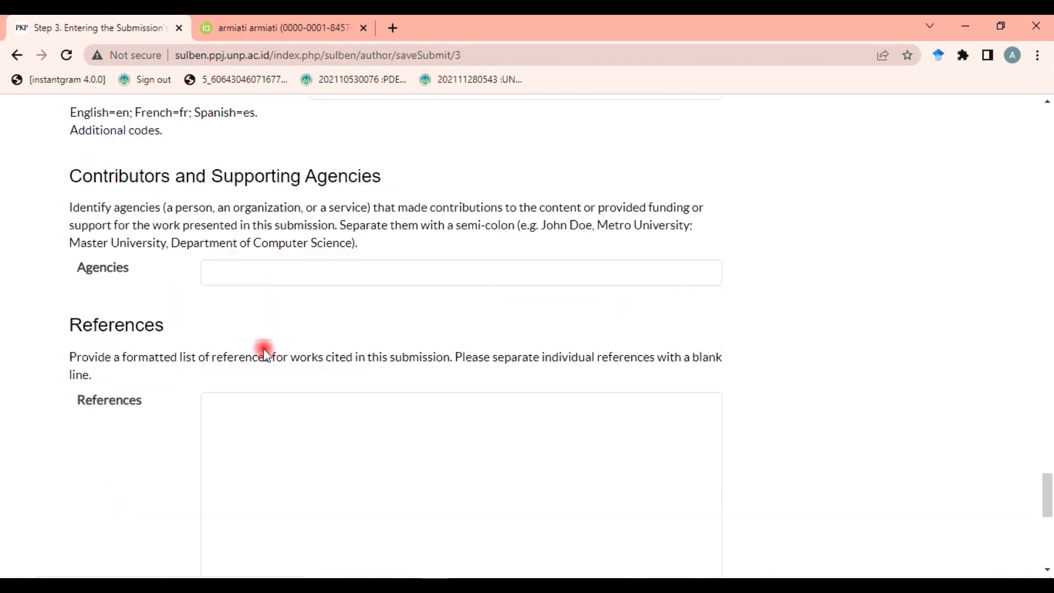
{"action": "scroll", "coordinate": [249, 365], "scroll_direction": "down", "scroll_amount": 2}
{"action": "left_click", "coordinate": [295, 315]}
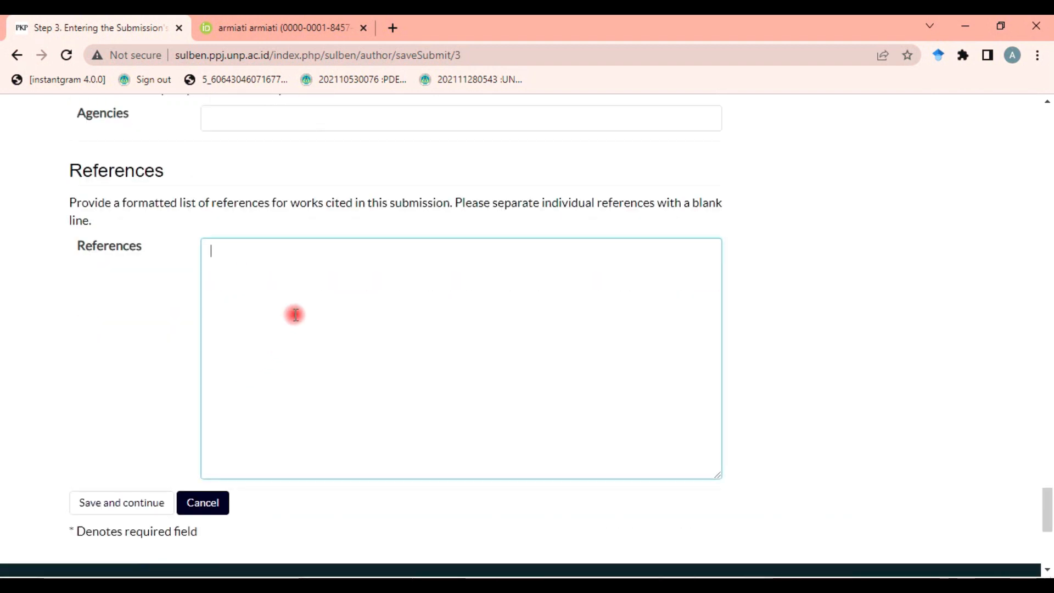
{"action": "left_click", "coordinate": [615, 571]}
{"action": "scroll", "coordinate": [584, 384], "scroll_direction": "down", "scroll_amount": 3}
{"action": "left_click_drag", "start_coordinate": [1047, 175], "coordinate": [1046, 520]}
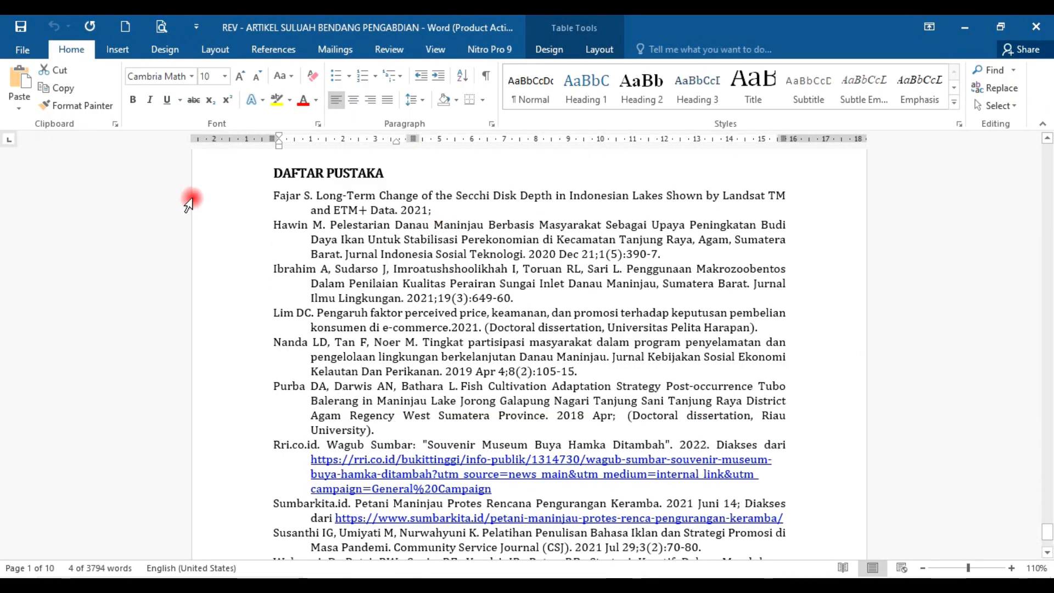
{"action": "left_click_drag", "start_coordinate": [417, 431], "coordinate": [545, 440]}
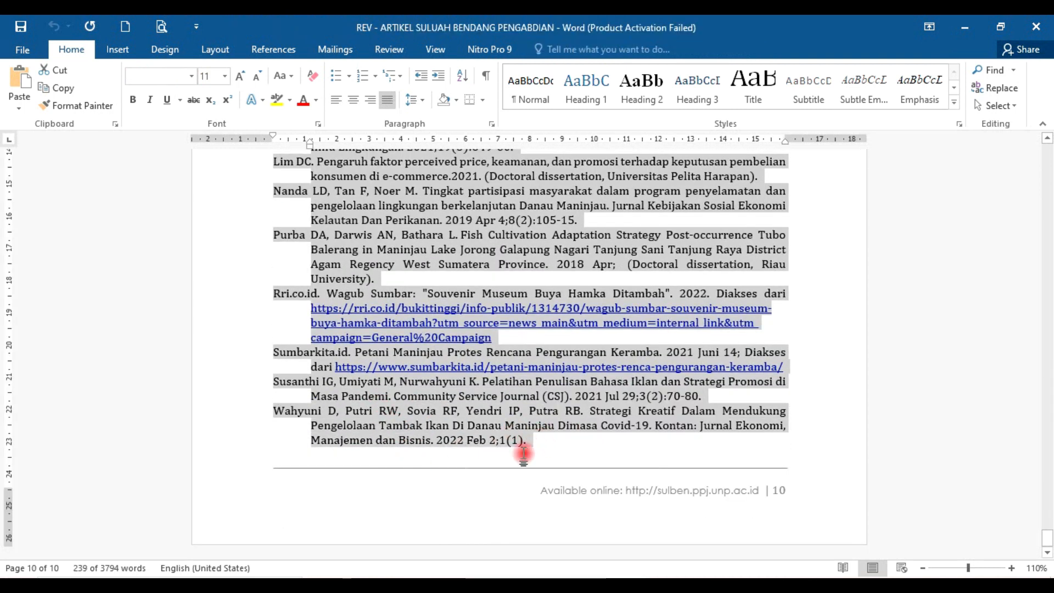
{"action": "key", "text": "ctrl+c"}
{"action": "key", "text": "alt+Tab"}
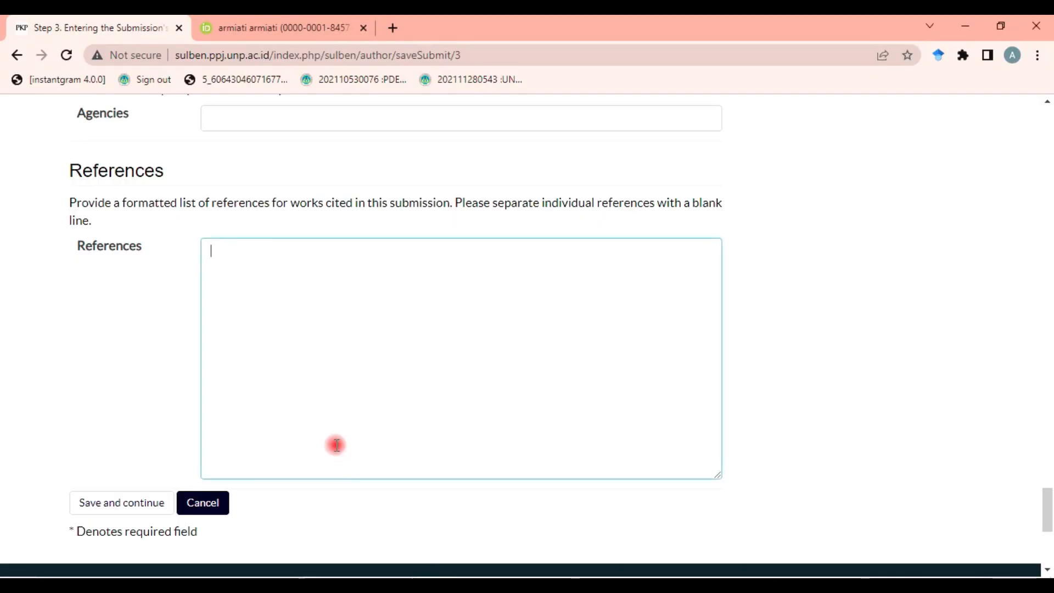
{"action": "key", "text": "ctrl+v"}
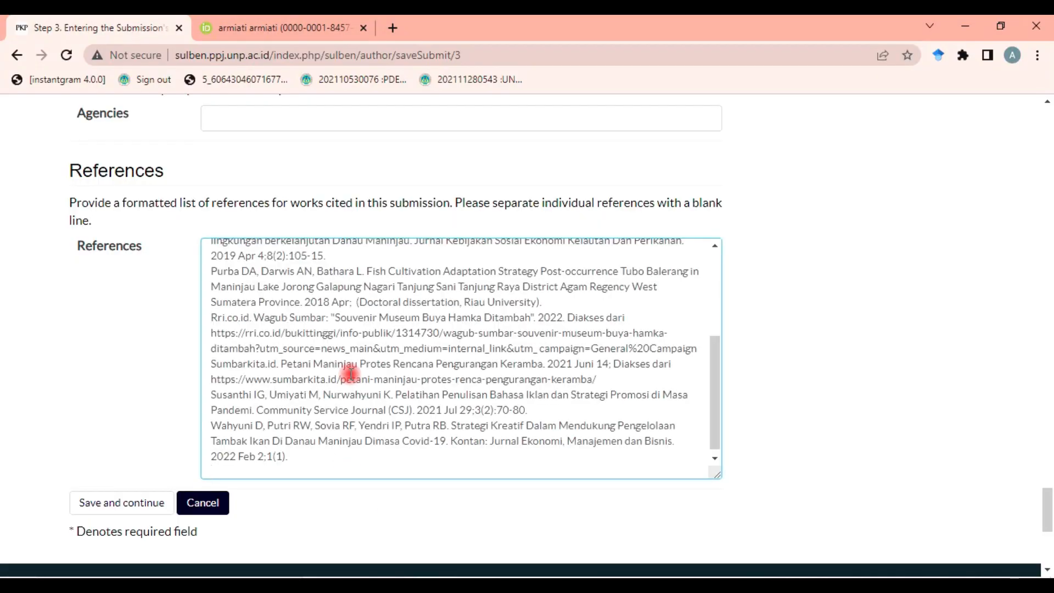
Save the submission's metadata and continue past the supplementary files step without uploading any file.
{"action": "scroll", "coordinate": [187, 422], "scroll_direction": "down", "scroll_amount": 3}
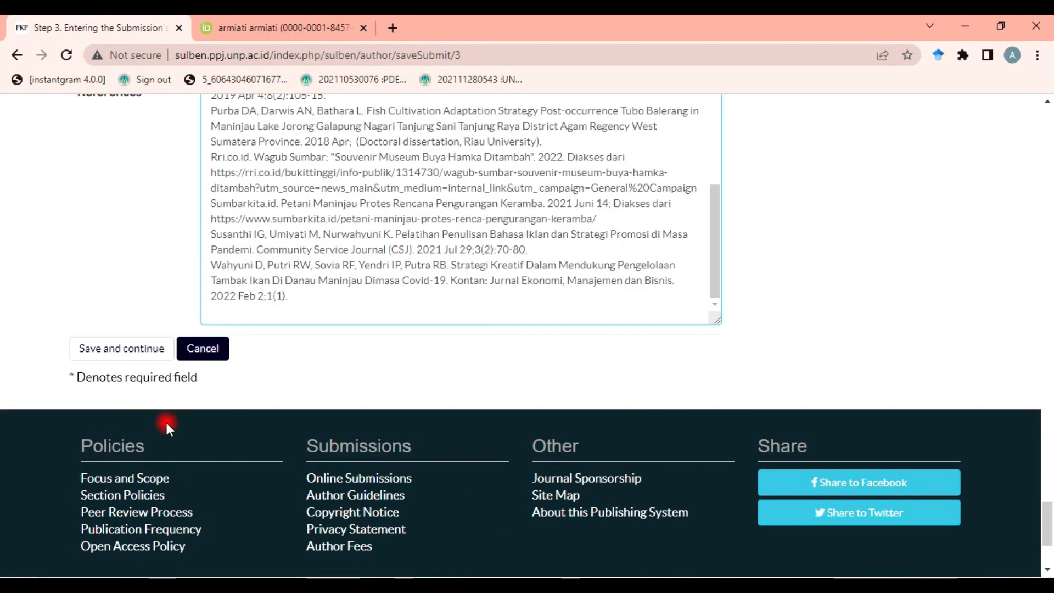
{"action": "left_click", "coordinate": [106, 361]}
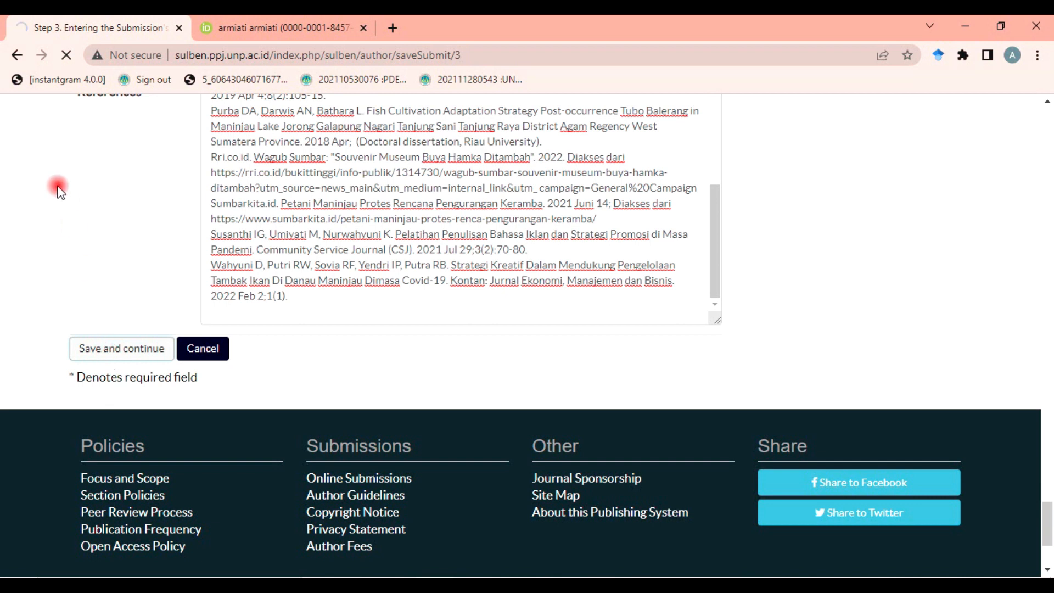
{"action": "scroll", "coordinate": [204, 435], "scroll_direction": "down", "scroll_amount": 1}
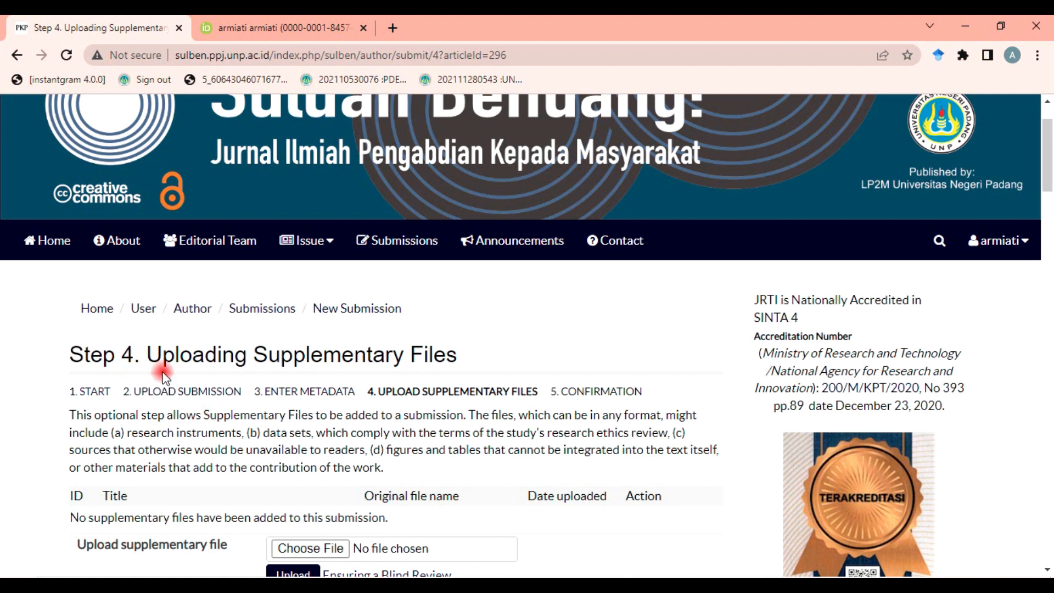
{"action": "scroll", "coordinate": [250, 400], "scroll_direction": "down", "scroll_amount": 2}
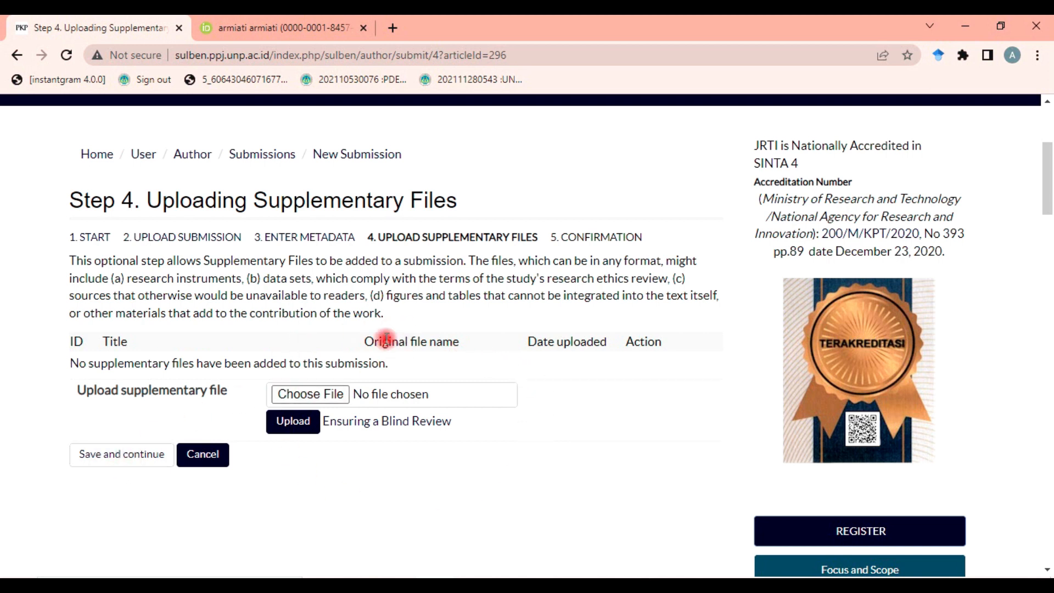
{"action": "left_click", "coordinate": [108, 460]}
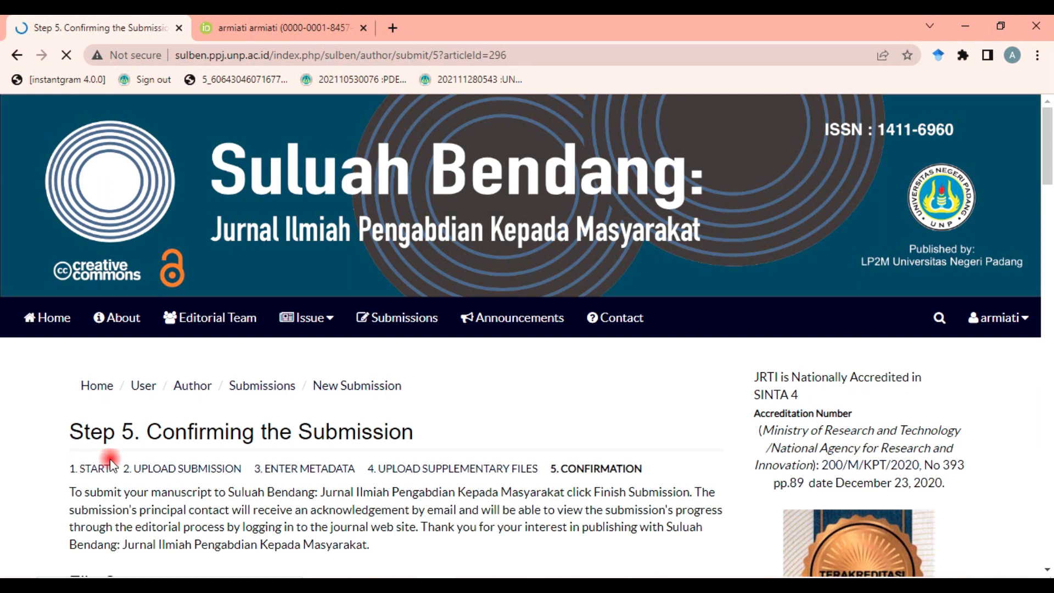
Review the confirmation page's file summary, author fees, bank transfer details and fee waiver request section.
{"action": "scroll", "coordinate": [231, 466], "scroll_direction": "down", "scroll_amount": 3}
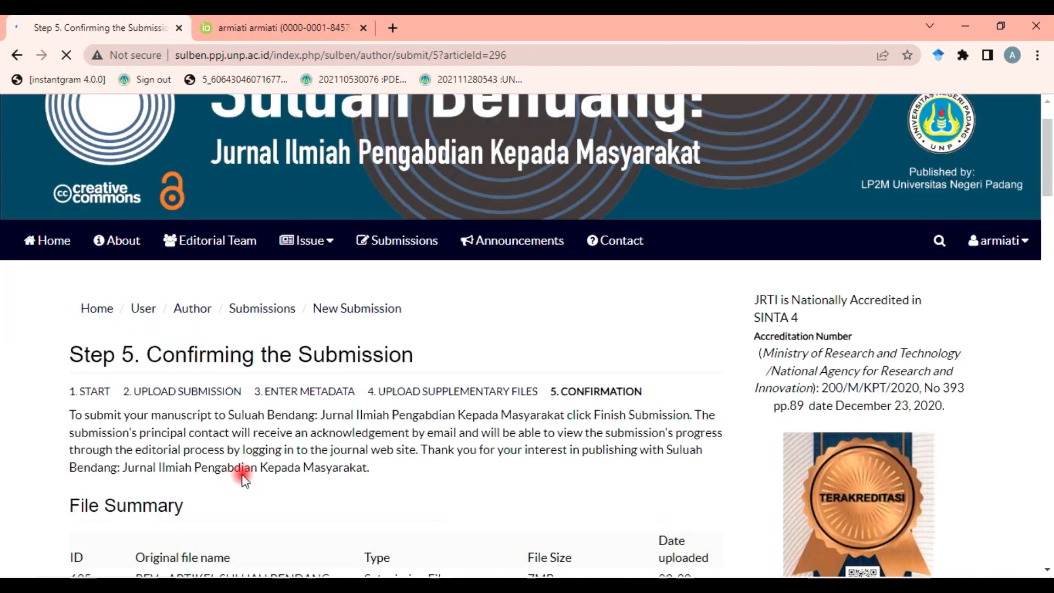
{"action": "scroll", "coordinate": [242, 433], "scroll_direction": "down", "scroll_amount": 3}
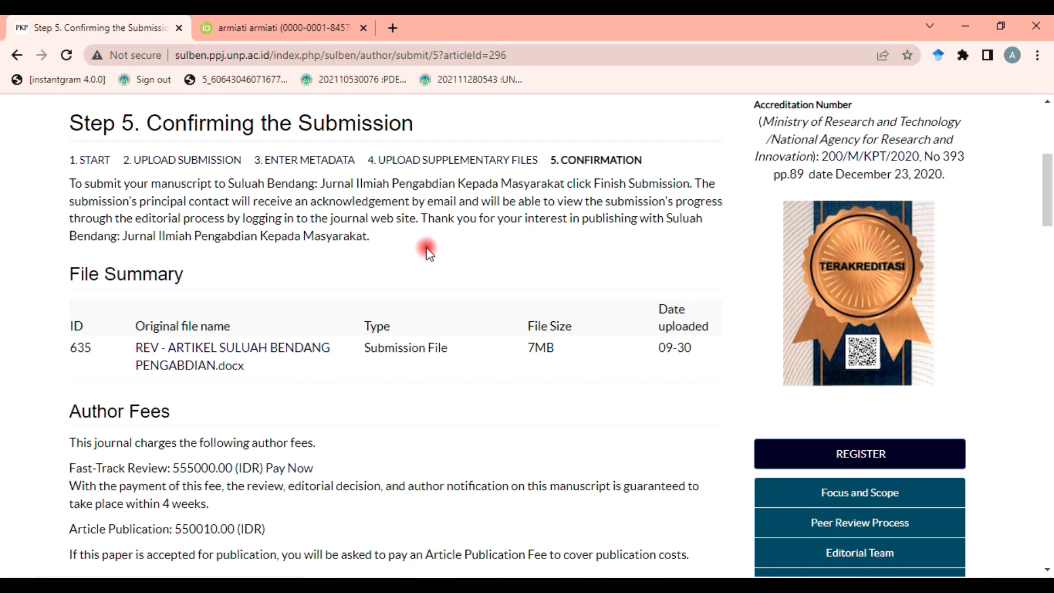
{"action": "scroll", "coordinate": [176, 357], "scroll_direction": "down", "scroll_amount": 2}
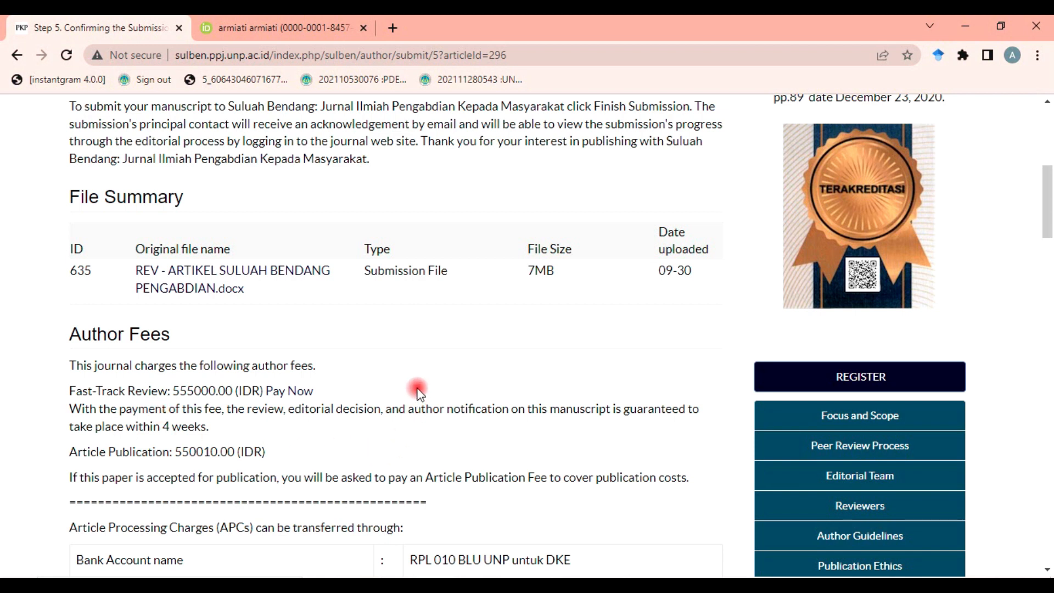
{"action": "scroll", "coordinate": [407, 331], "scroll_direction": "down", "scroll_amount": 7}
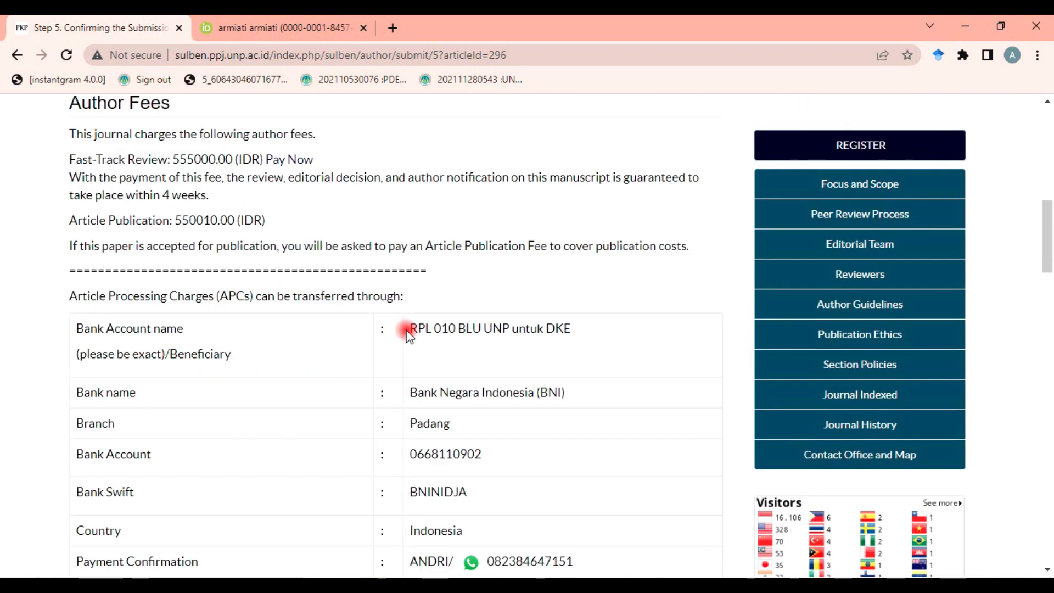
{"action": "scroll", "coordinate": [387, 337], "scroll_direction": "down", "scroll_amount": 3}
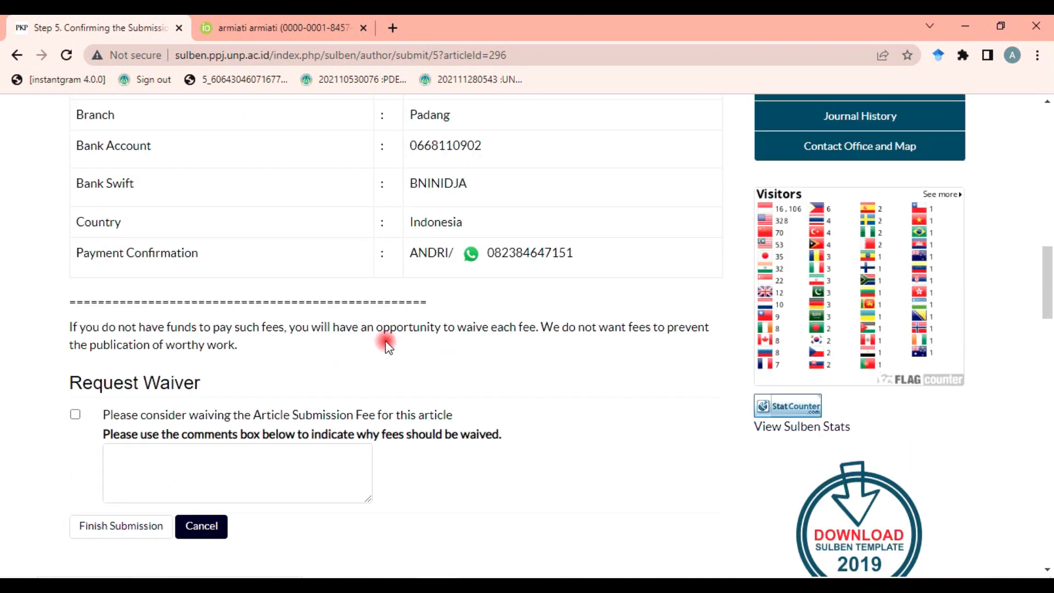
{"action": "scroll", "coordinate": [393, 306], "scroll_direction": "down", "scroll_amount": 3}
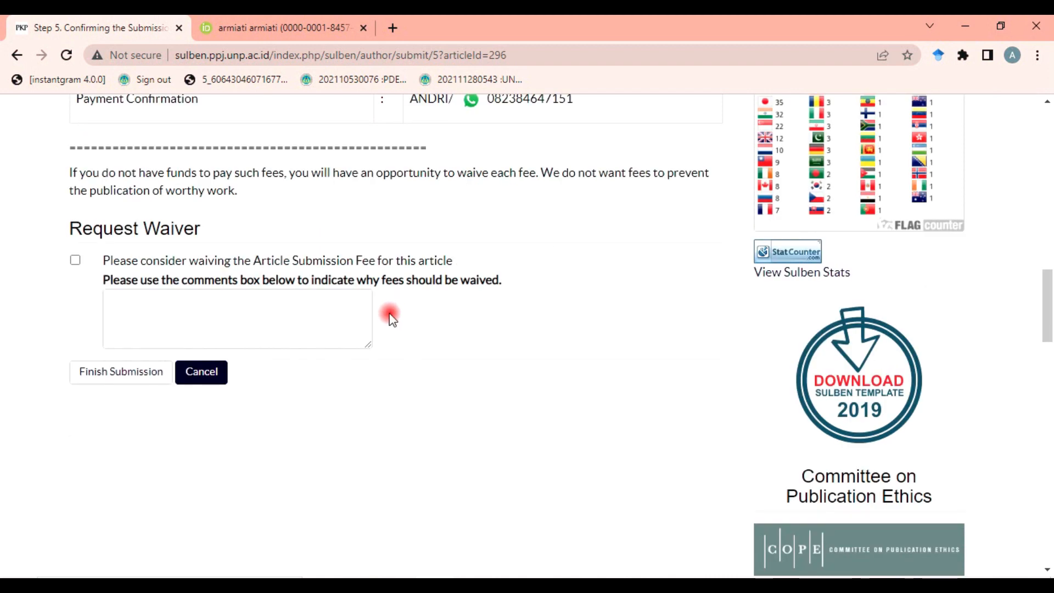
{"action": "scroll", "coordinate": [110, 435], "scroll_direction": "down", "scroll_amount": 3}
{"action": "scroll", "coordinate": [113, 439], "scroll_direction": "up", "scroll_amount": 7}
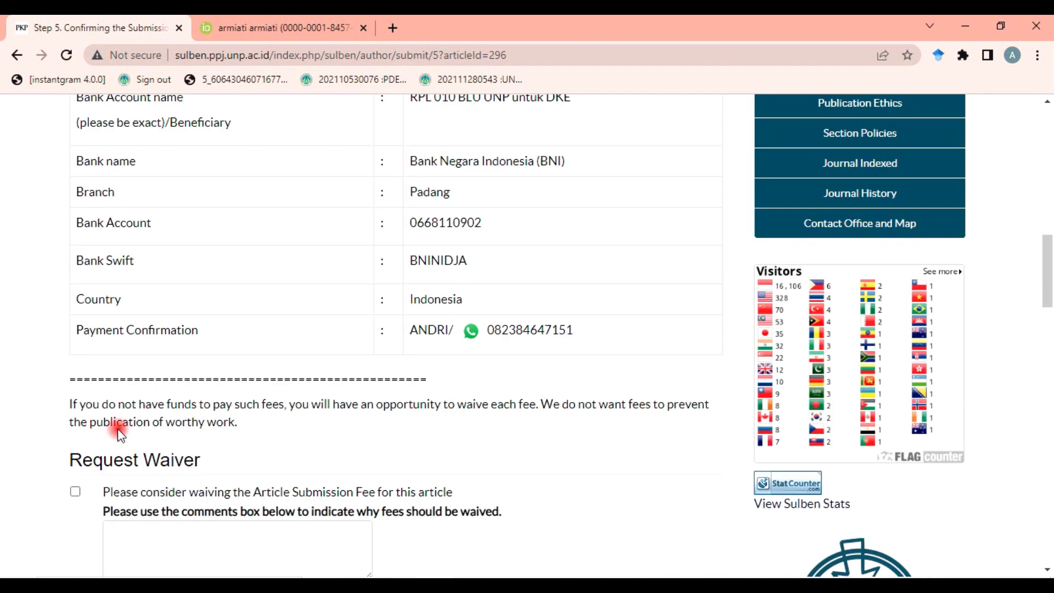
{"action": "scroll", "coordinate": [118, 432], "scroll_direction": "down", "scroll_amount": 4}
{"action": "scroll", "coordinate": [330, 337], "scroll_direction": "up", "scroll_amount": 7}
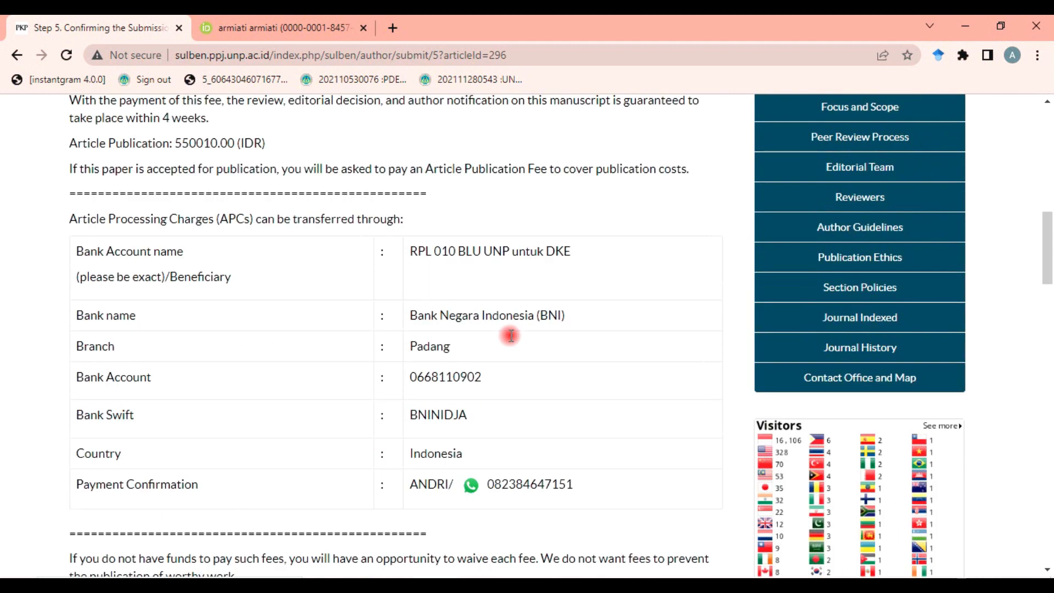
{"action": "scroll", "coordinate": [510, 340], "scroll_direction": "up", "scroll_amount": 4}
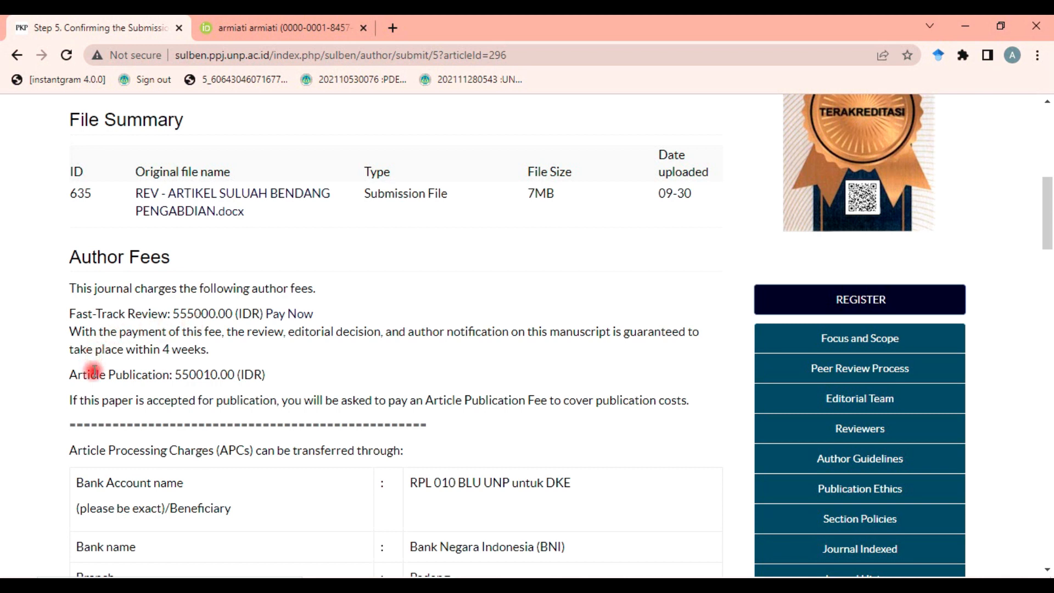
Finish the article submission without requesting a fee waiver.
{"action": "scroll", "coordinate": [223, 377], "scroll_direction": "down", "scroll_amount": 15}
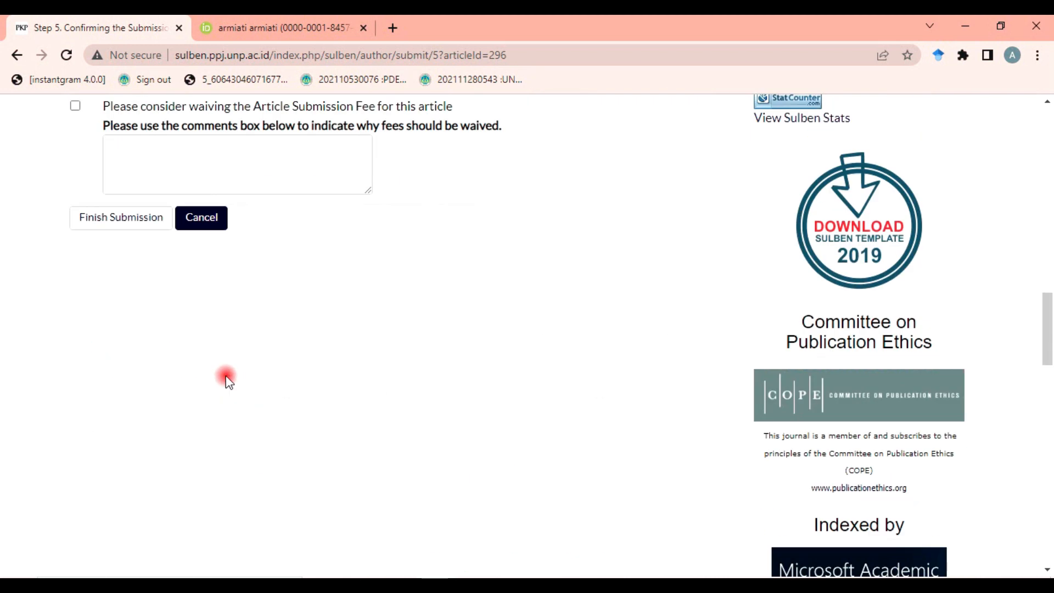
{"action": "scroll", "coordinate": [227, 357], "scroll_direction": "up", "scroll_amount": 3}
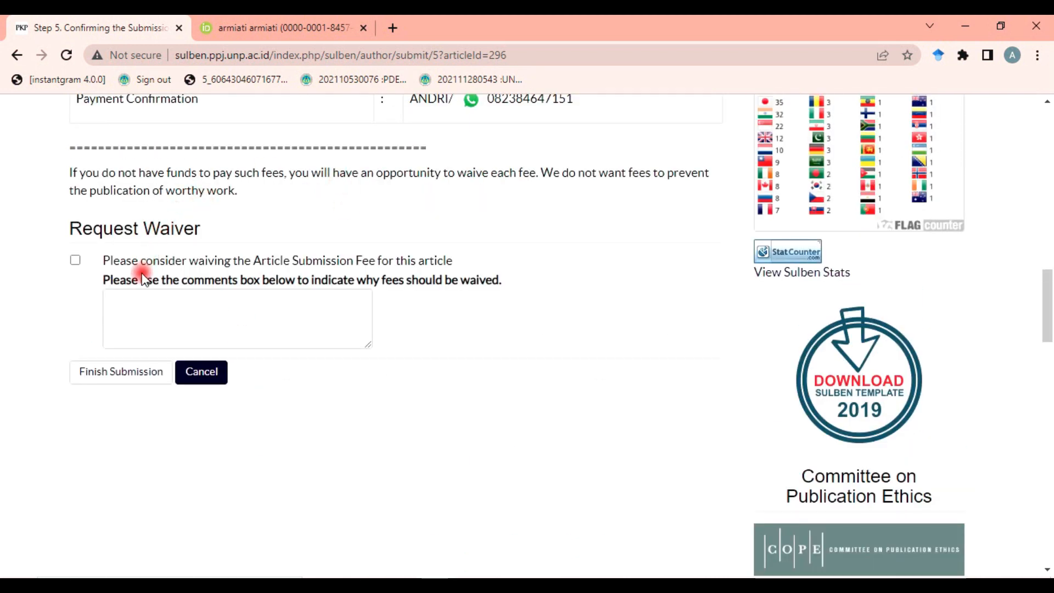
{"action": "left_click", "coordinate": [96, 377]}
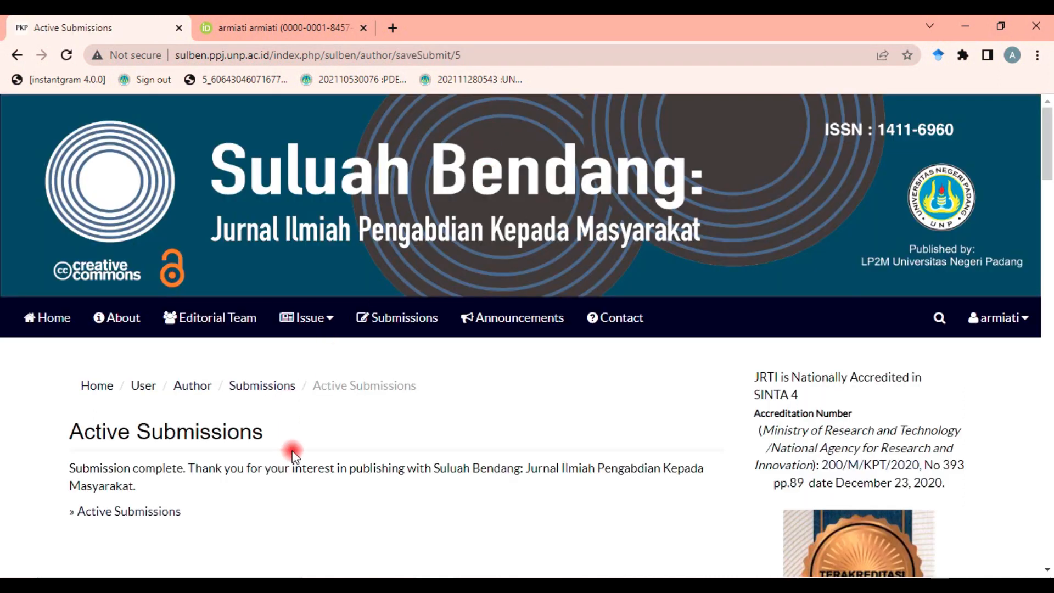
Open the author's list of active submissions from the submission completion page.
{"action": "scroll", "coordinate": [292, 448], "scroll_direction": "down", "scroll_amount": 3}
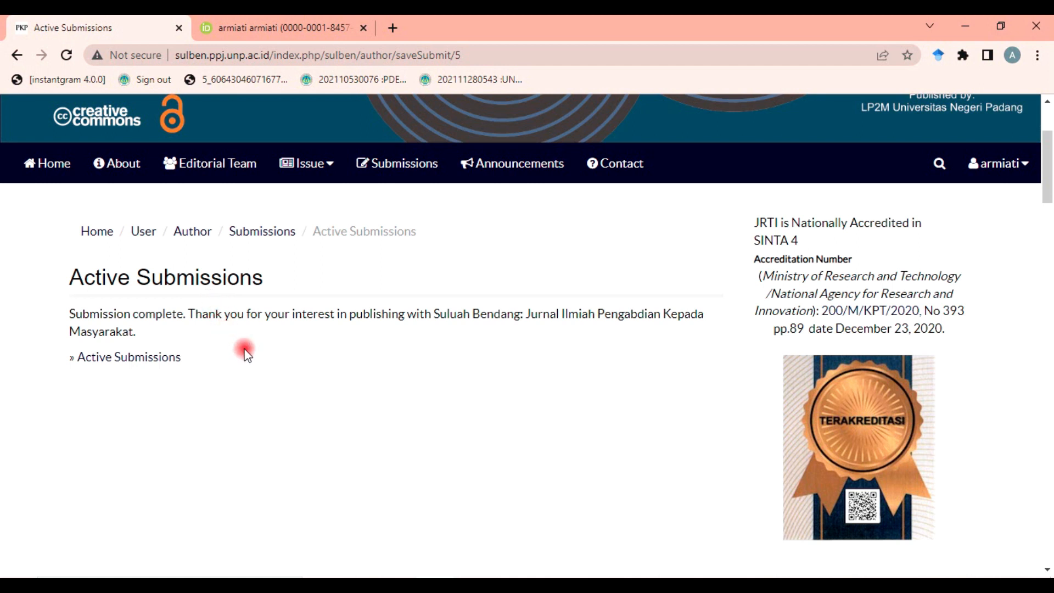
{"action": "scroll", "coordinate": [181, 377], "scroll_direction": "down", "scroll_amount": 1}
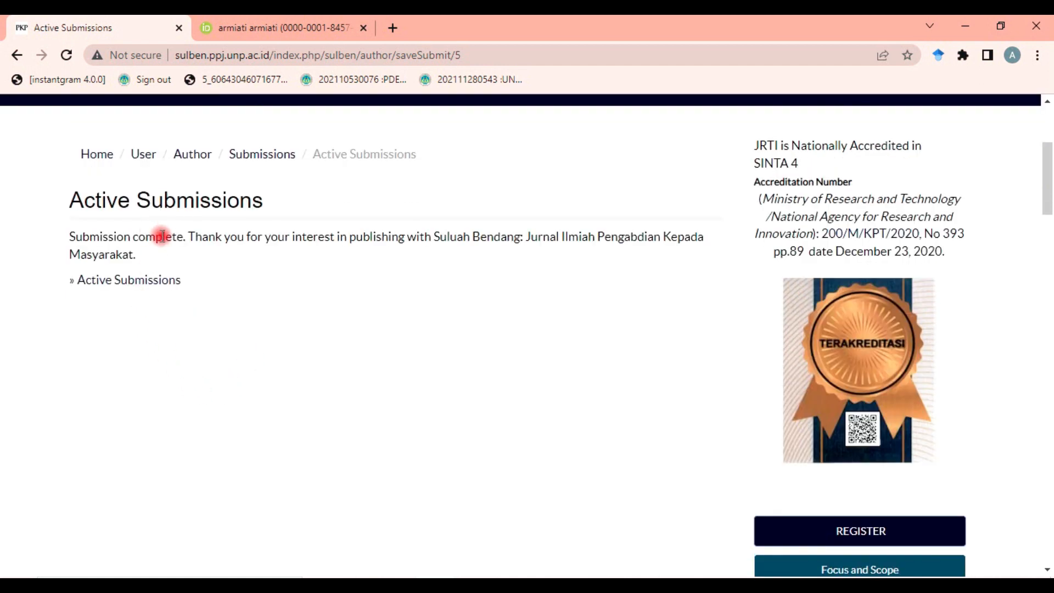
{"action": "left_click", "coordinate": [159, 283]}
{"action": "scroll", "coordinate": [524, 329], "scroll_direction": "down", "scroll_amount": 1}
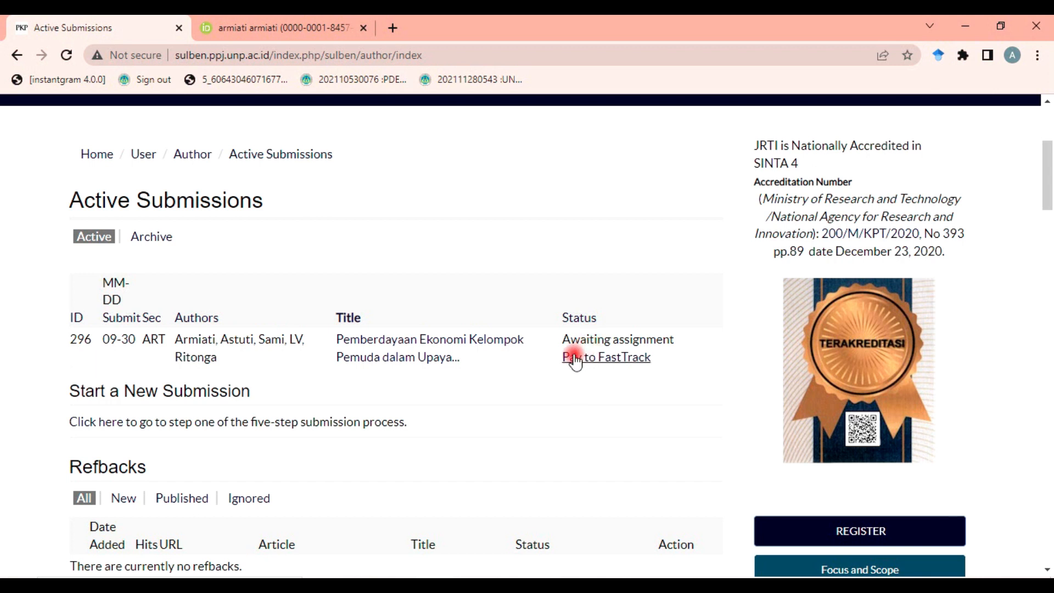
Check the active submissions list and open the article "Pemberdayaan Ekonomi Kelompok Pemuda dalam Upaya...".
{"action": "scroll", "coordinate": [454, 379], "scroll_direction": "down", "scroll_amount": 2}
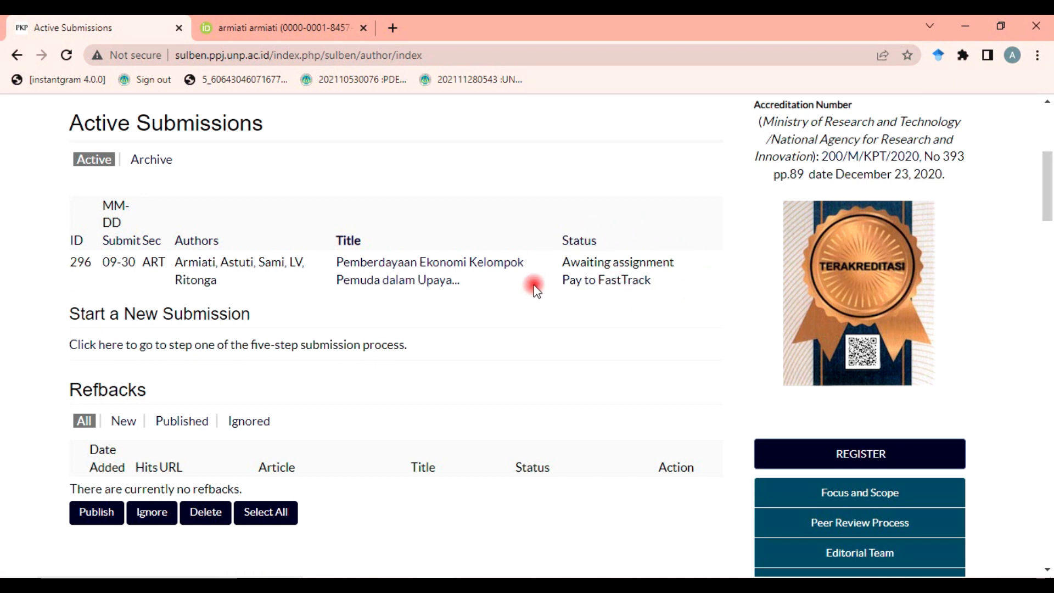
{"action": "scroll", "coordinate": [300, 373], "scroll_direction": "down", "scroll_amount": 3}
{"action": "scroll", "coordinate": [300, 375], "scroll_direction": "up", "scroll_amount": 3}
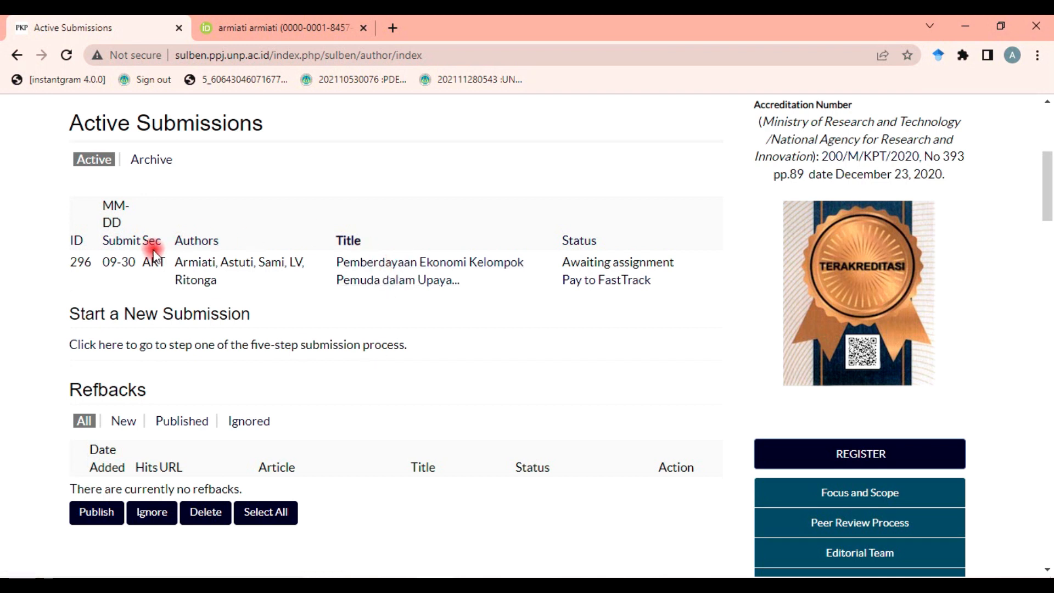
{"action": "left_click", "coordinate": [406, 271]}
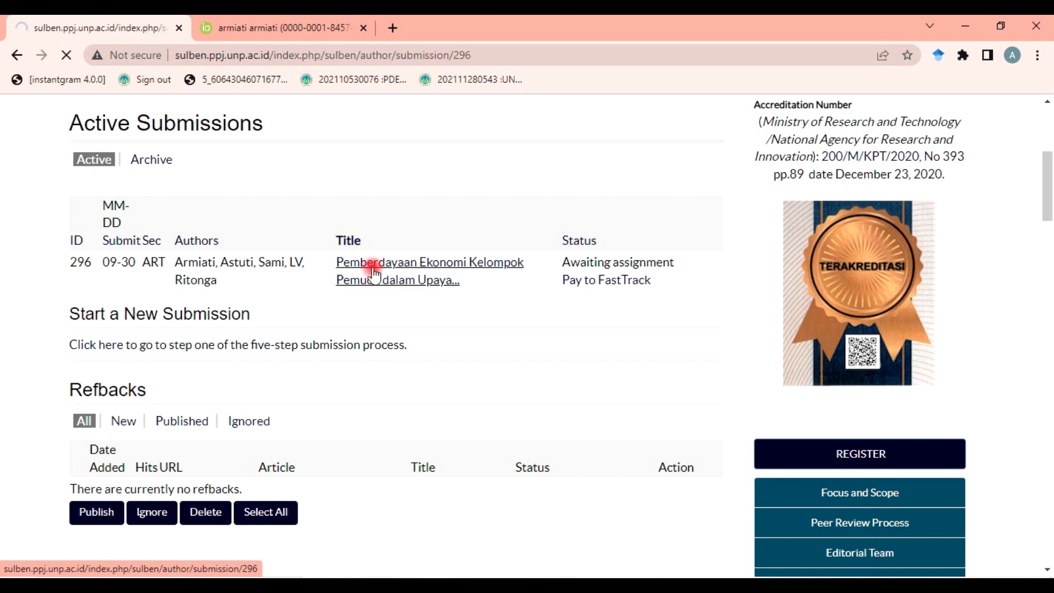
Examine the article's summary page, covering submission details, author fees, status, authors, title, abstract and references.
{"action": "scroll", "coordinate": [146, 344], "scroll_direction": "down", "scroll_amount": 1}
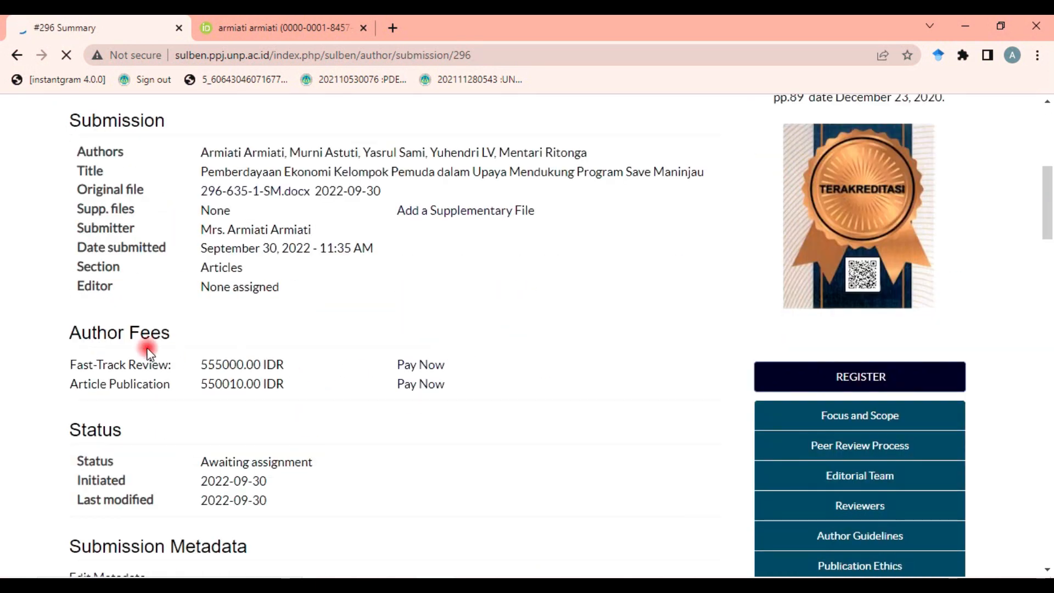
{"action": "scroll", "coordinate": [169, 391], "scroll_direction": "down", "scroll_amount": 1}
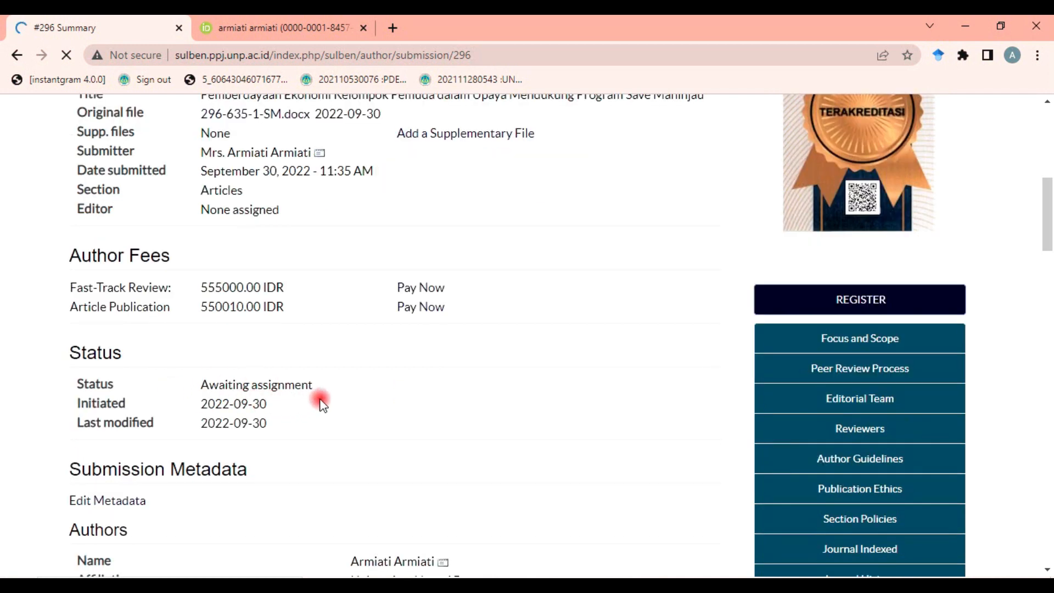
{"action": "scroll", "coordinate": [195, 417], "scroll_direction": "down", "scroll_amount": 2}
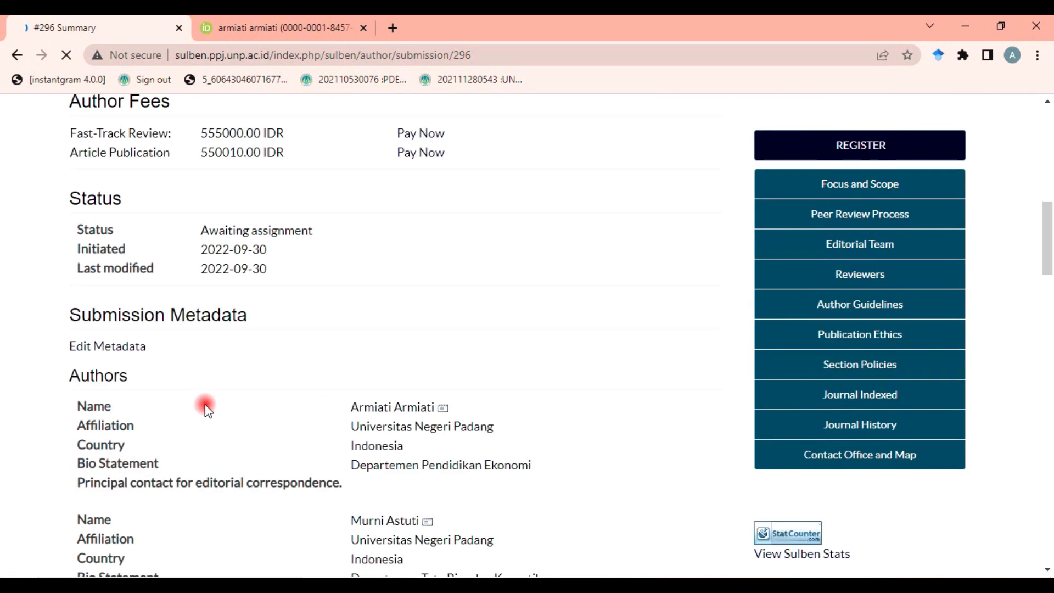
{"action": "scroll", "coordinate": [206, 405], "scroll_direction": "down", "scroll_amount": 6}
{"action": "scroll", "coordinate": [209, 401], "scroll_direction": "up", "scroll_amount": 3}
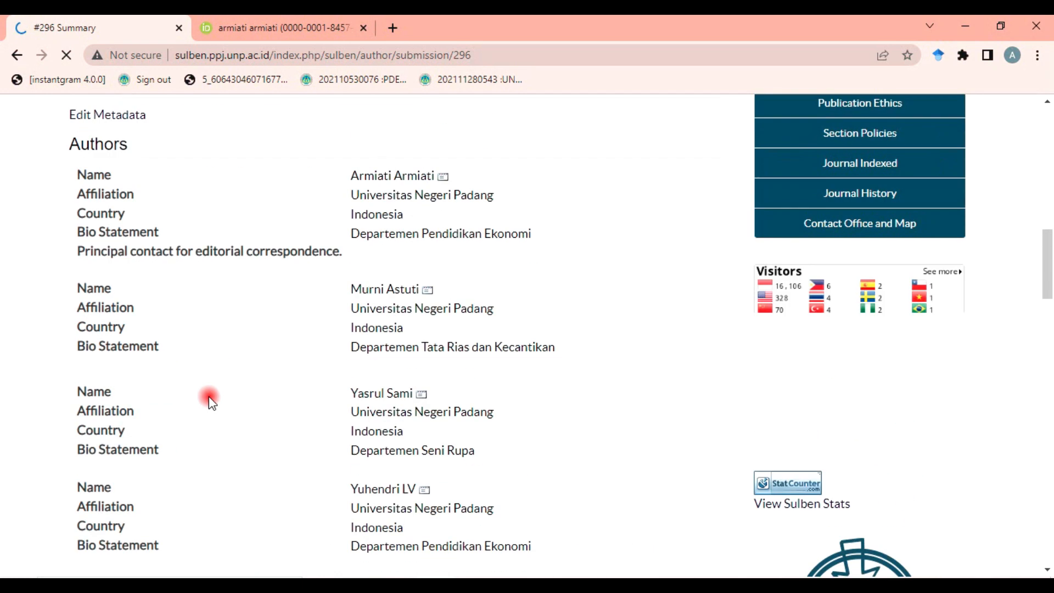
{"action": "scroll", "coordinate": [210, 402], "scroll_direction": "up", "scroll_amount": 3}
{"action": "scroll", "coordinate": [210, 402], "scroll_direction": "up", "scroll_amount": 2}
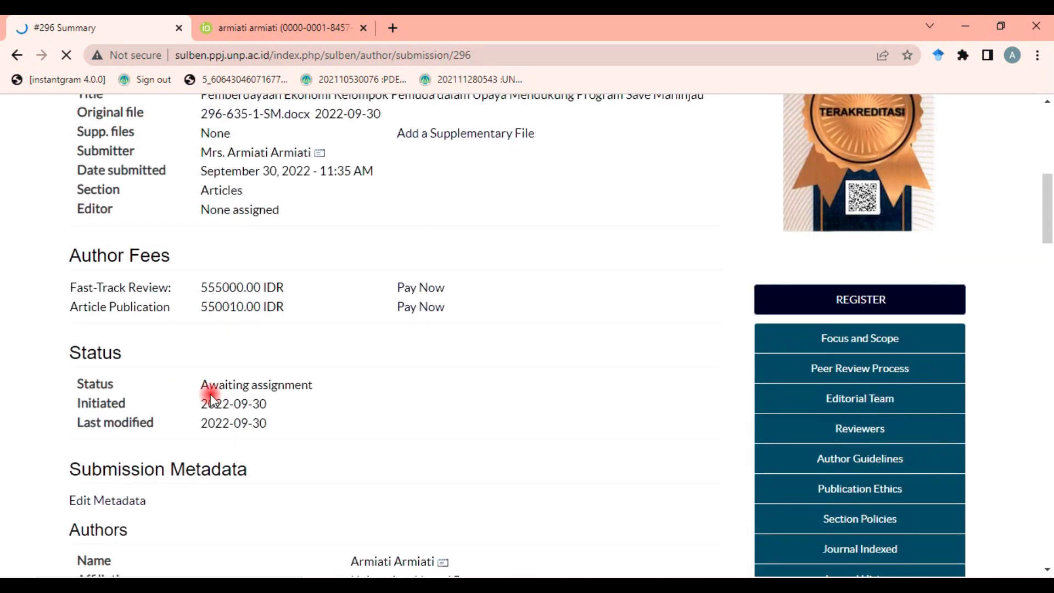
{"action": "scroll", "coordinate": [210, 400], "scroll_direction": "down", "scroll_amount": 4}
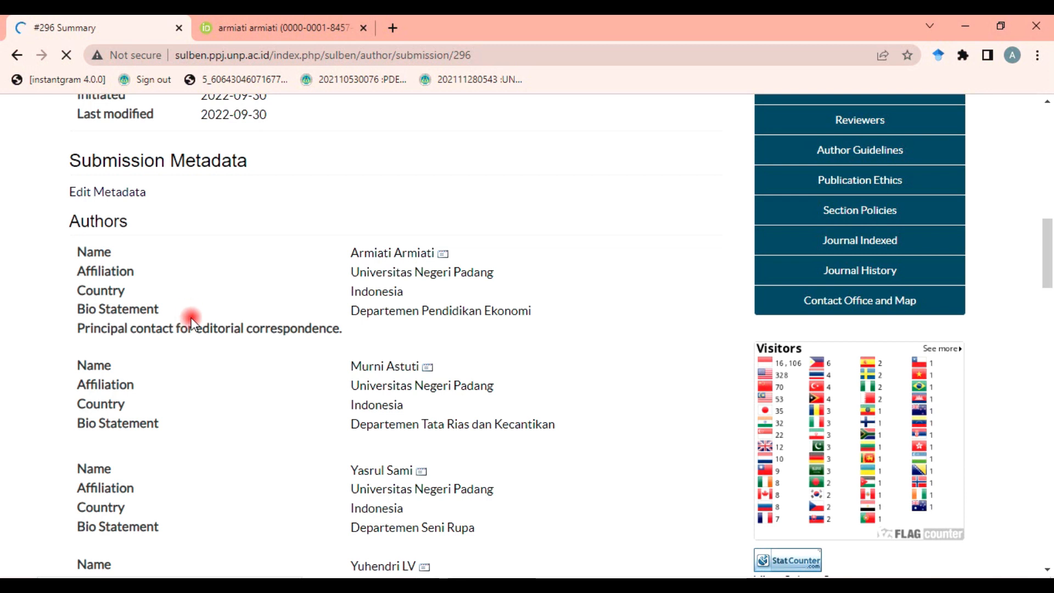
{"action": "scroll", "coordinate": [301, 268], "scroll_direction": "up", "scroll_amount": 3}
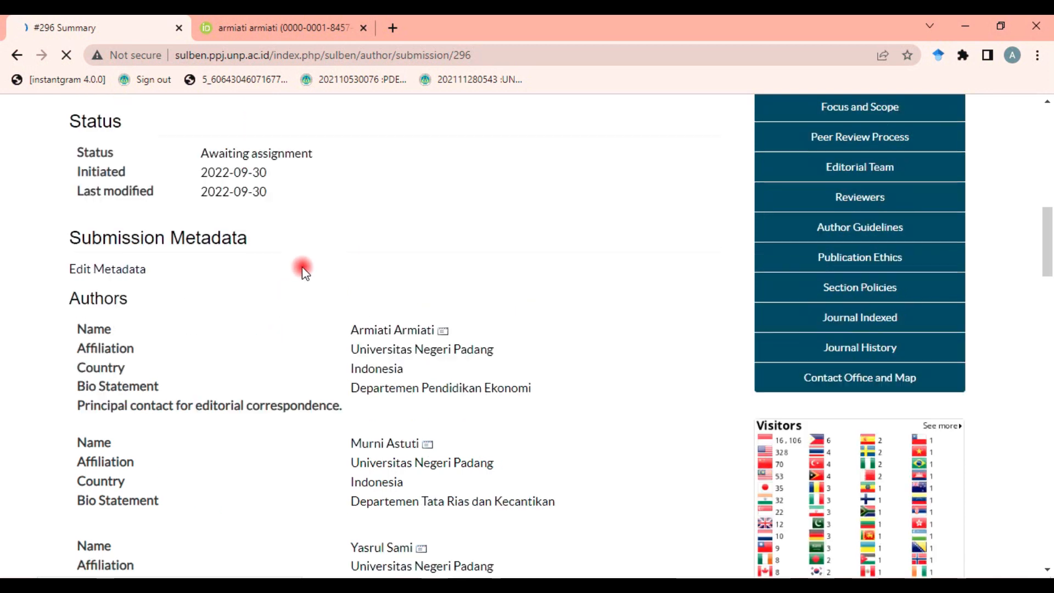
{"action": "scroll", "coordinate": [304, 270], "scroll_direction": "up", "scroll_amount": 3}
{"action": "scroll", "coordinate": [318, 322], "scroll_direction": "down", "scroll_amount": 4}
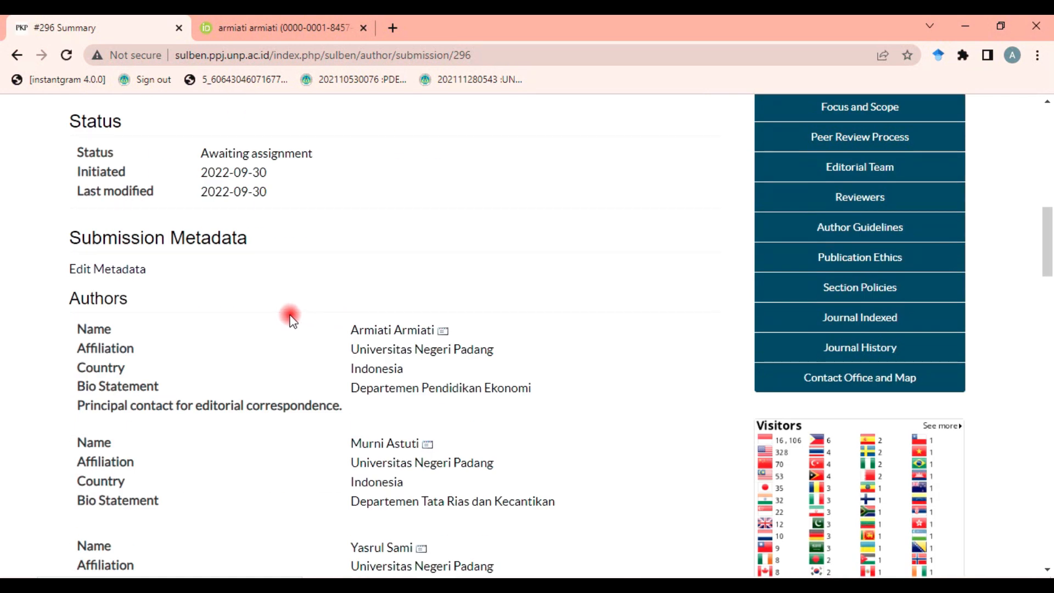
{"action": "scroll", "coordinate": [290, 318], "scroll_direction": "down", "scroll_amount": 15}
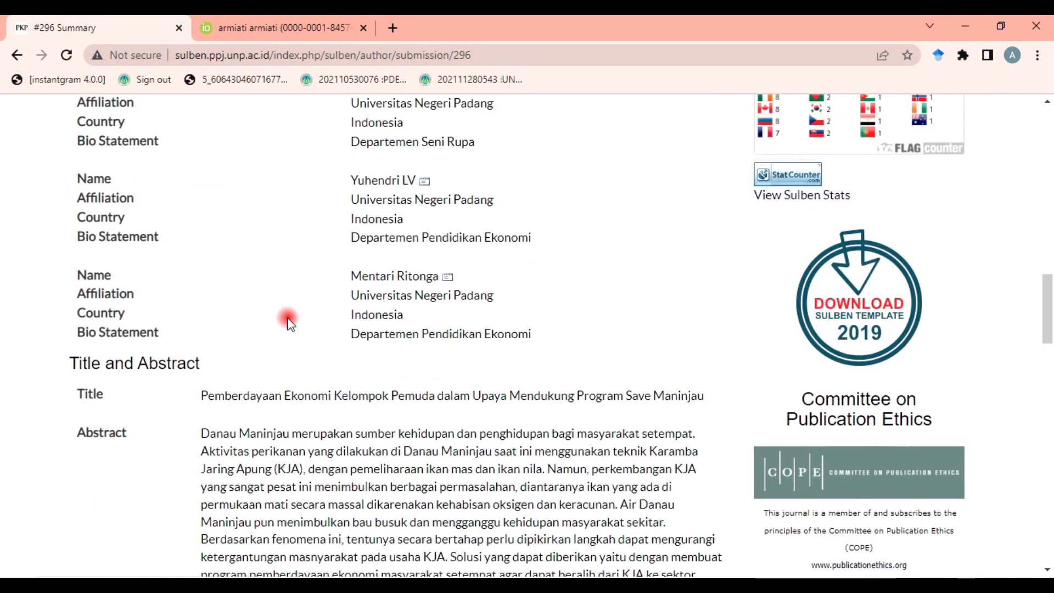
{"action": "scroll", "coordinate": [289, 322], "scroll_direction": "down", "scroll_amount": 15}
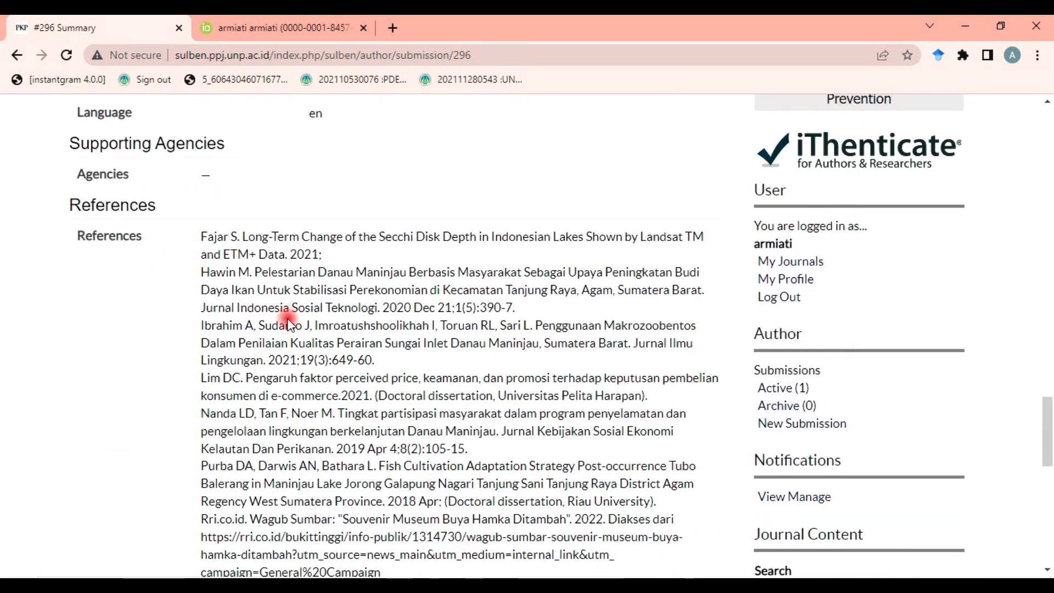
{"action": "scroll", "coordinate": [287, 323], "scroll_direction": "up", "scroll_amount": 20}
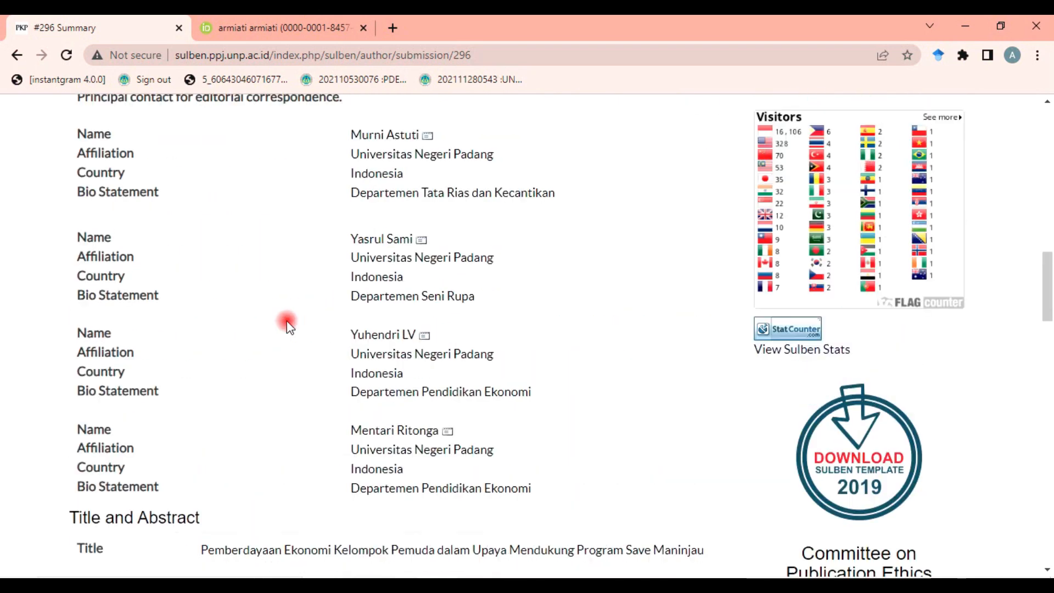
{"action": "scroll", "coordinate": [327, 329], "scroll_direction": "up", "scroll_amount": 7}
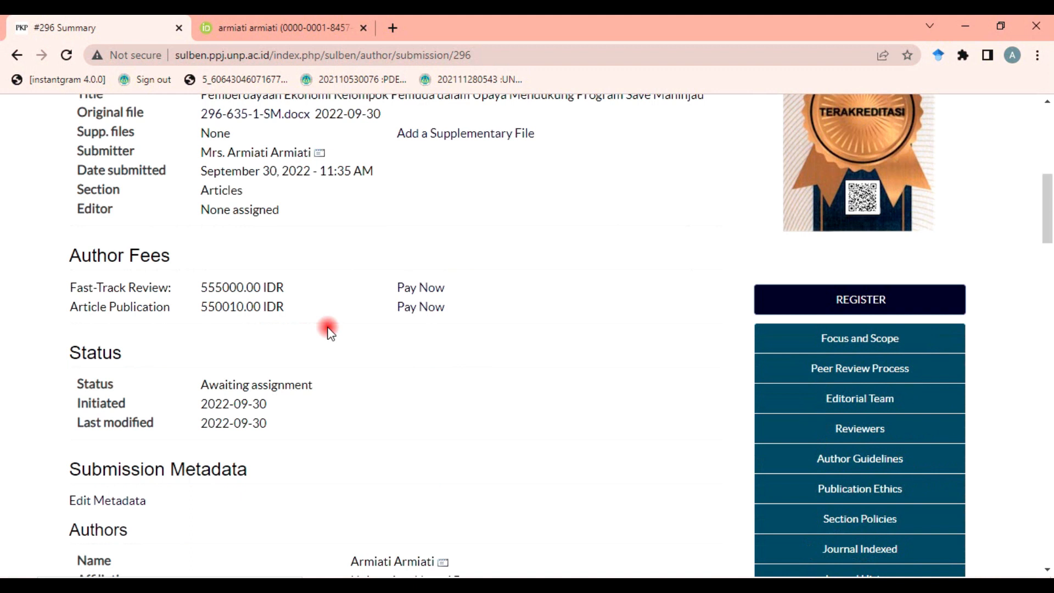
{"action": "scroll", "coordinate": [328, 332], "scroll_direction": "up", "scroll_amount": 5}
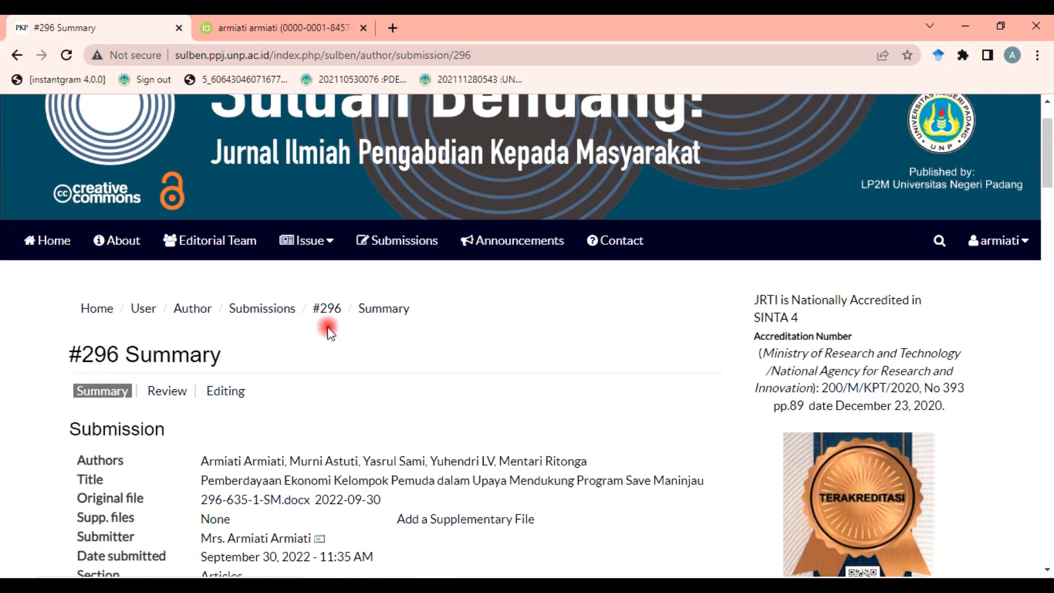
Log out of the journal account and minimize the browser window.
{"action": "scroll", "coordinate": [329, 332], "scroll_direction": "up", "scroll_amount": 2}
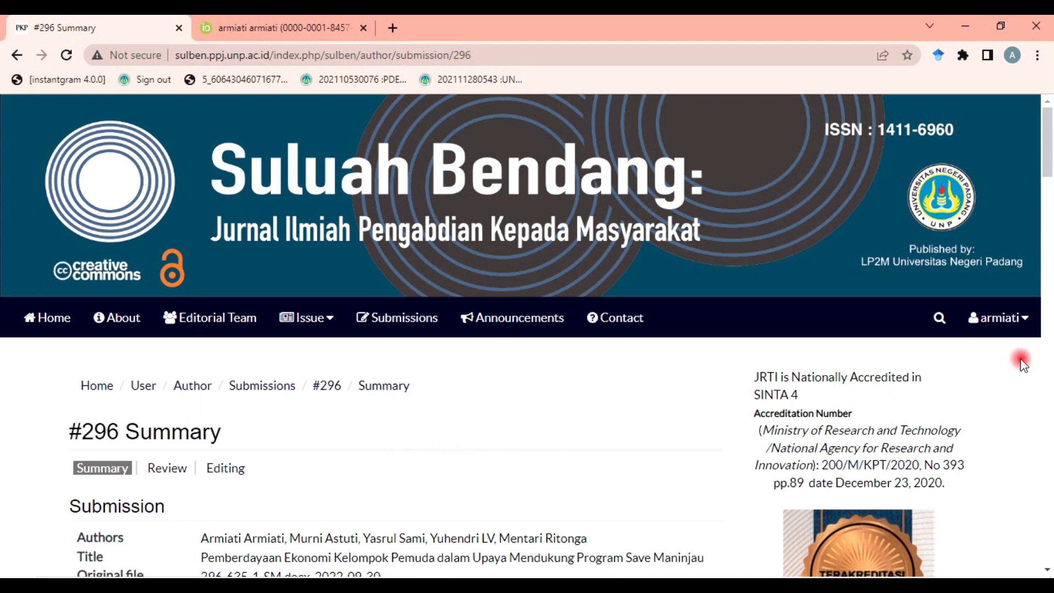
{"action": "left_click", "coordinate": [1015, 322]}
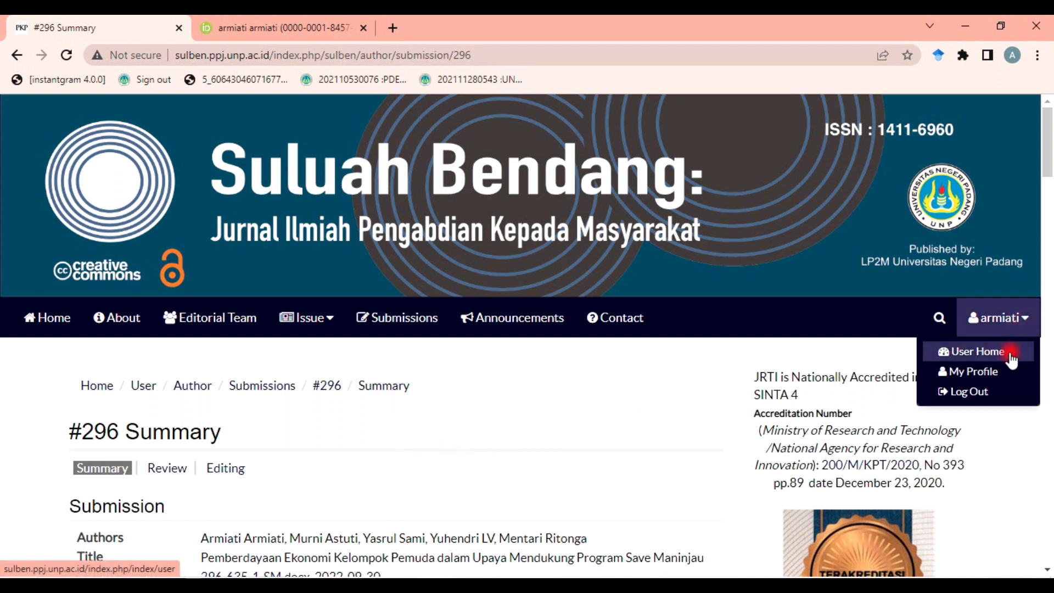
{"action": "left_click", "coordinate": [986, 395]}
{"action": "left_click", "coordinate": [965, 25]}
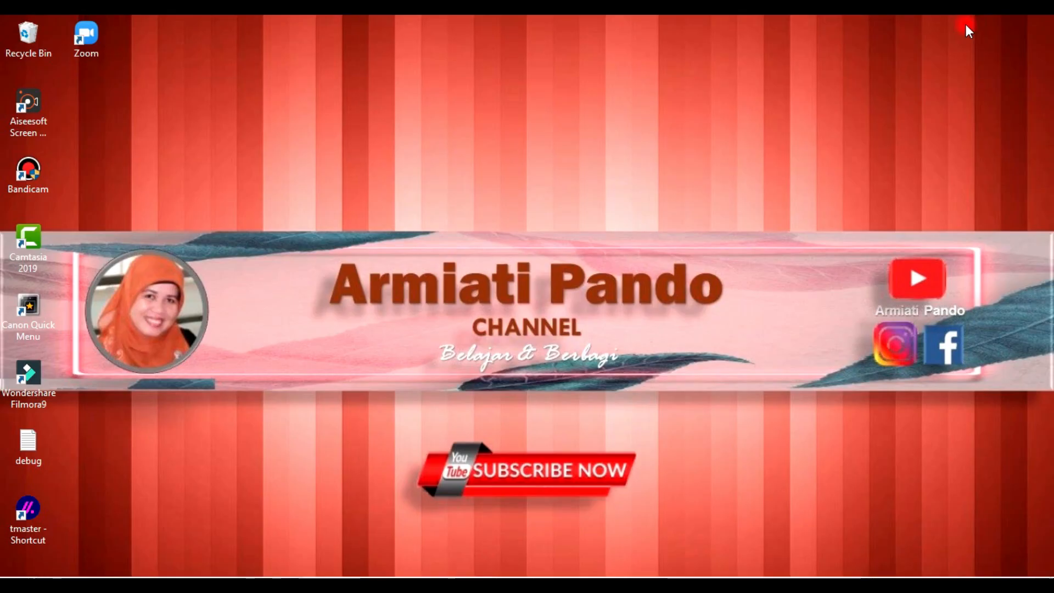